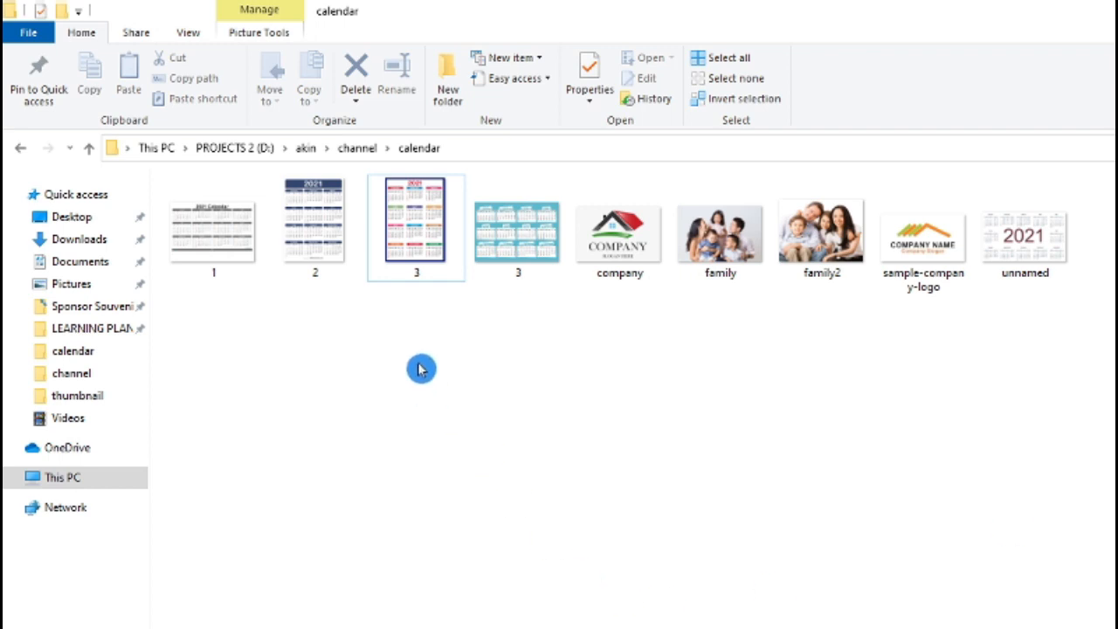
# - Look over the saved 2021 calendar images in the calendar folder
pyautogui.click(425, 251)
pyautogui.click(323, 223)
pyautogui.click(213, 245)
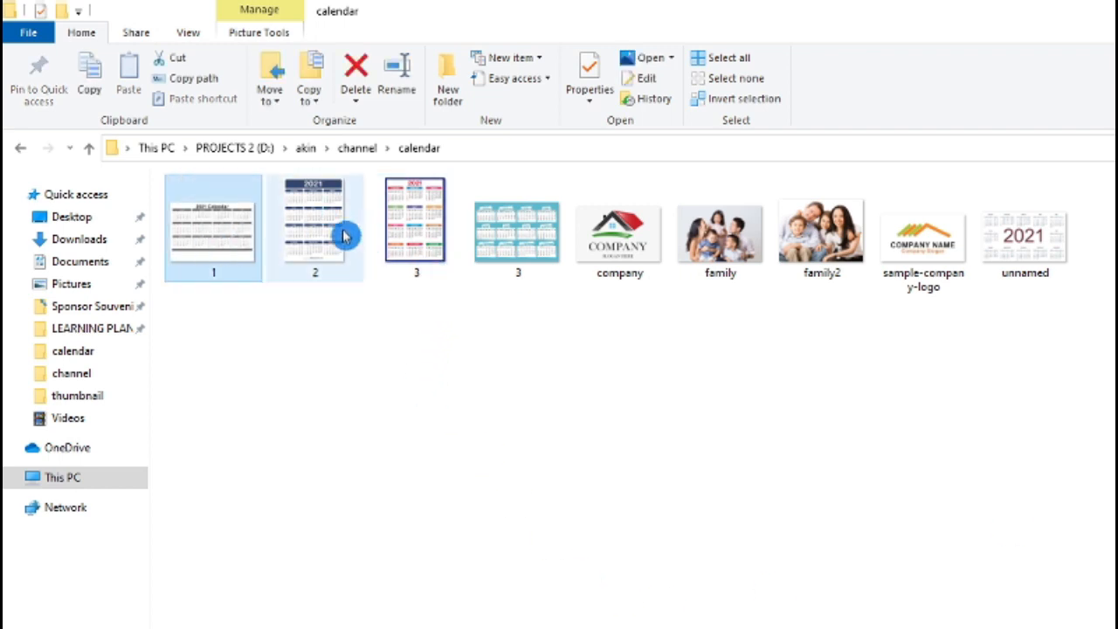
pyautogui.click(345, 231)
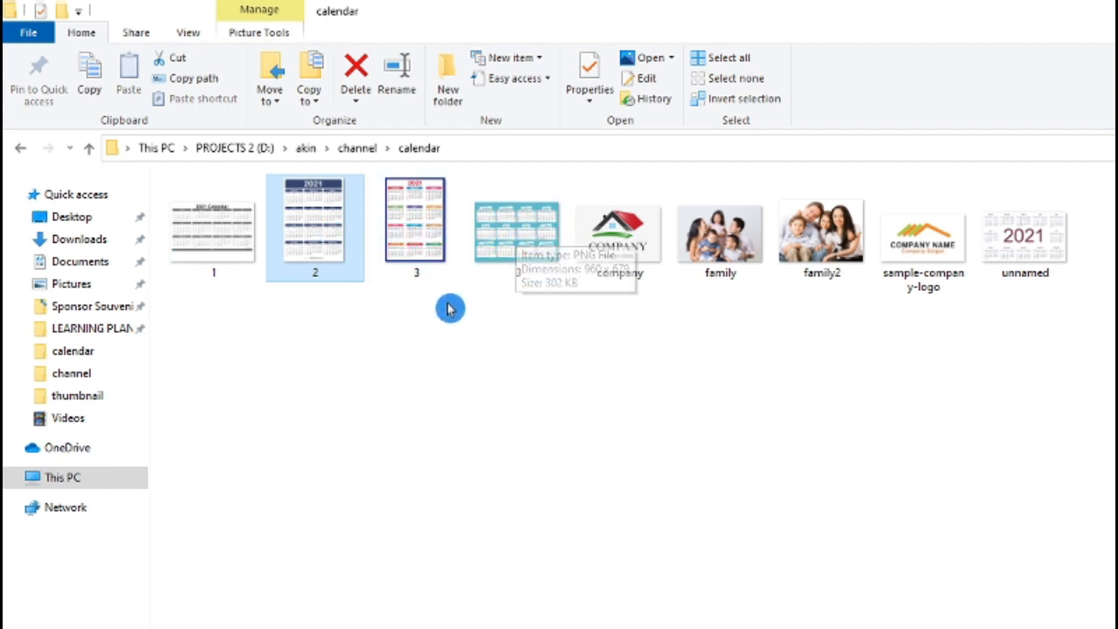
# - Switch to Chrome and search Google Images for "calendar 2021"
pyautogui.click(579, 13)
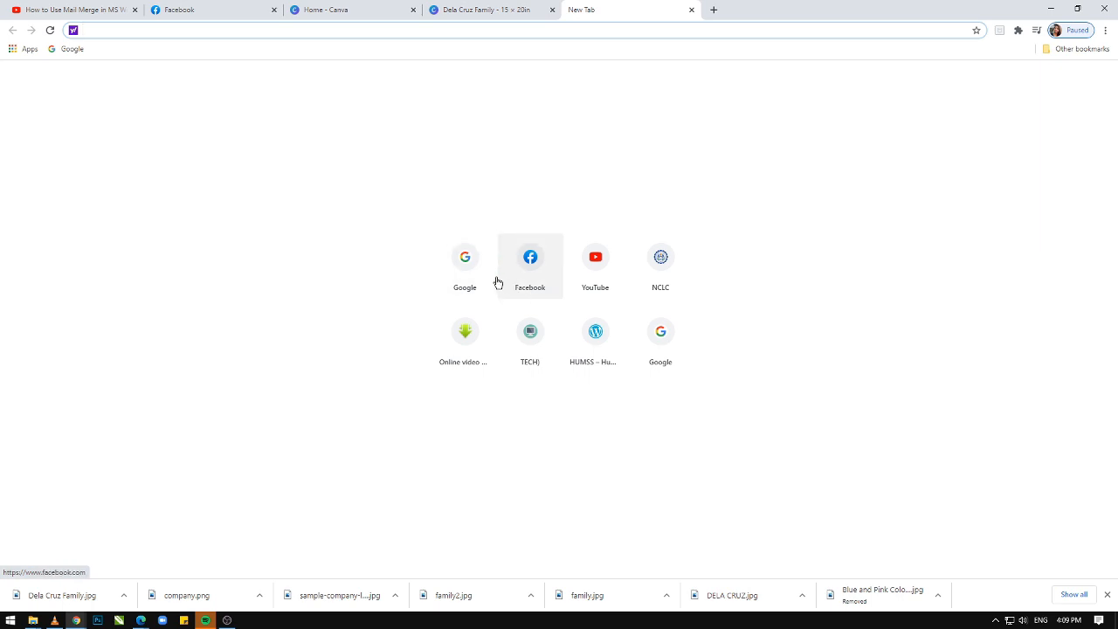
pyautogui.click(467, 272)
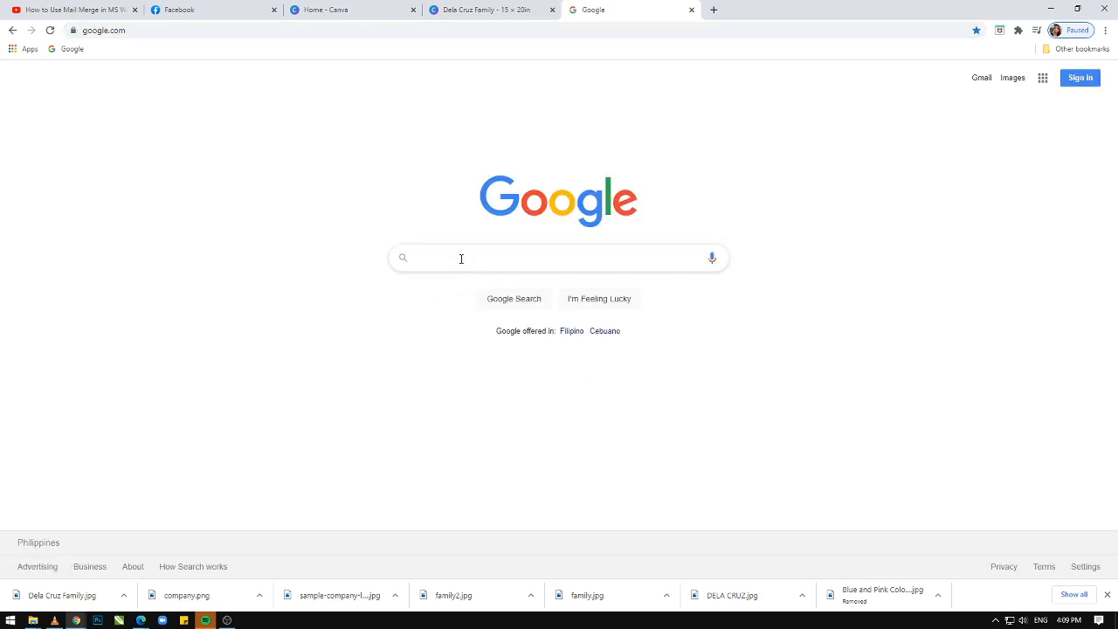
pyautogui.write('cal')
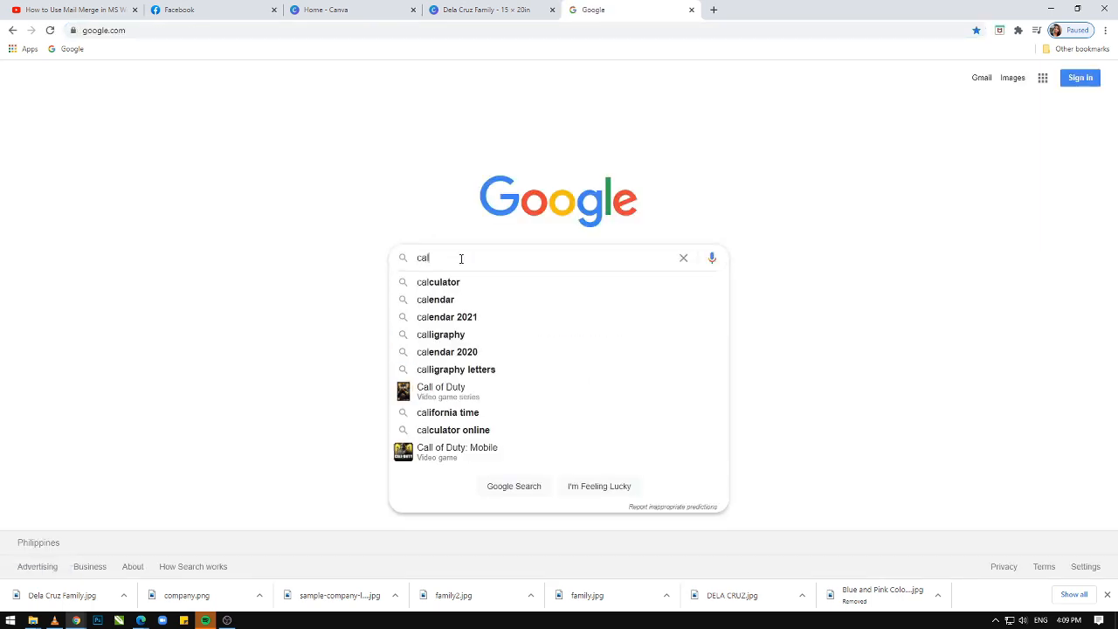
pyautogui.write('endar')
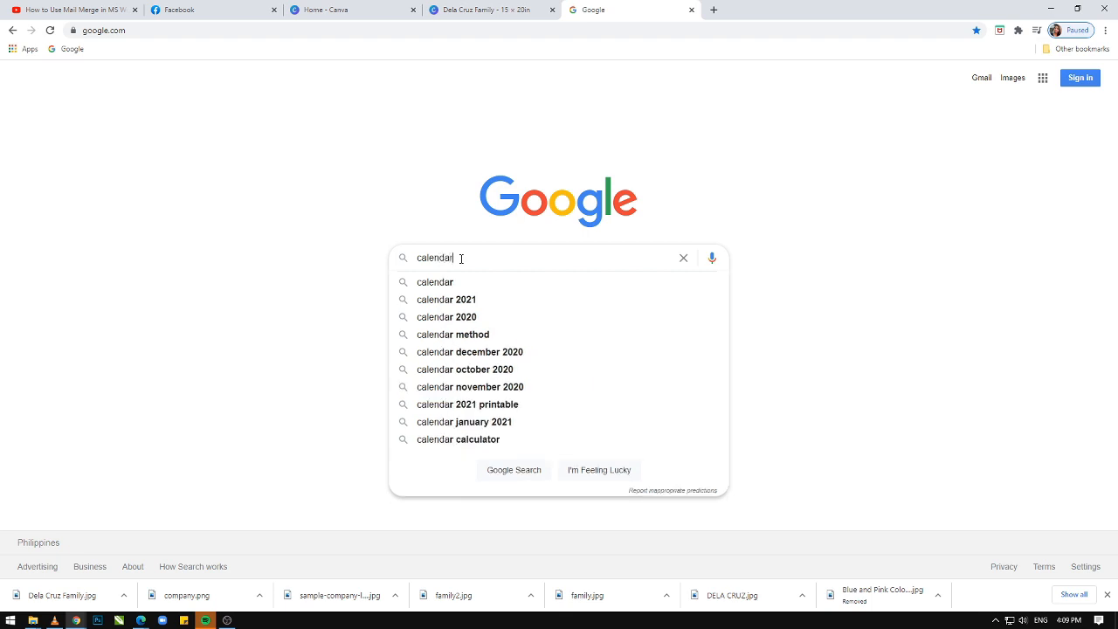
pyautogui.click(458, 303)
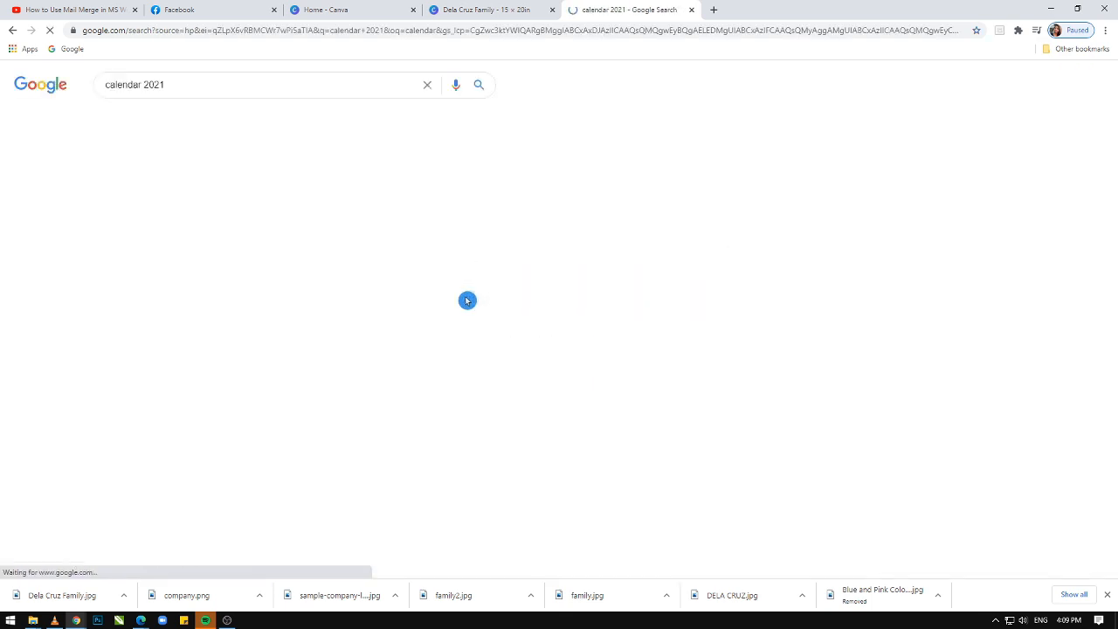
pyautogui.click(164, 119)
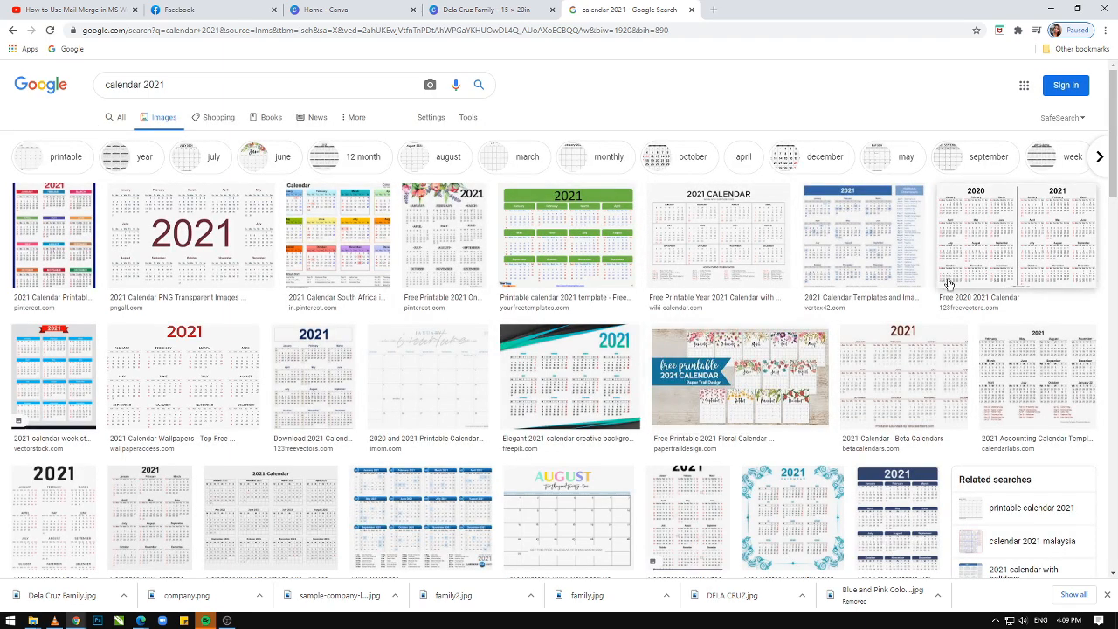
# - Preview several 2021 calendar results, including the green template, the transparent PNG, the blue 123FreeVectors design and the January 2021 page
pyautogui.click(840, 352)
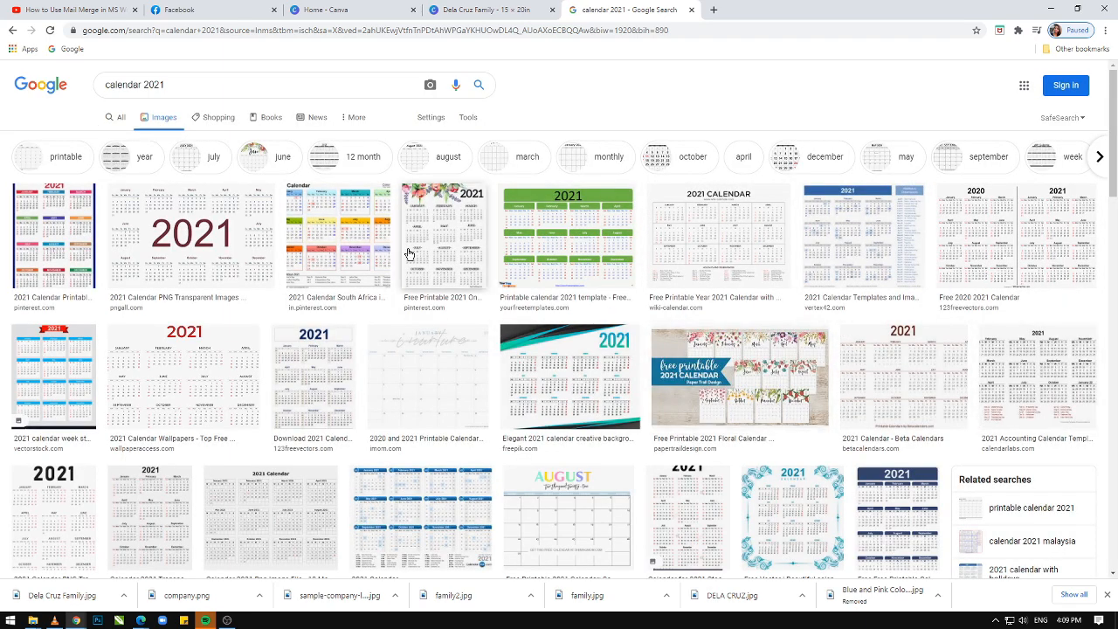
pyautogui.click(546, 238)
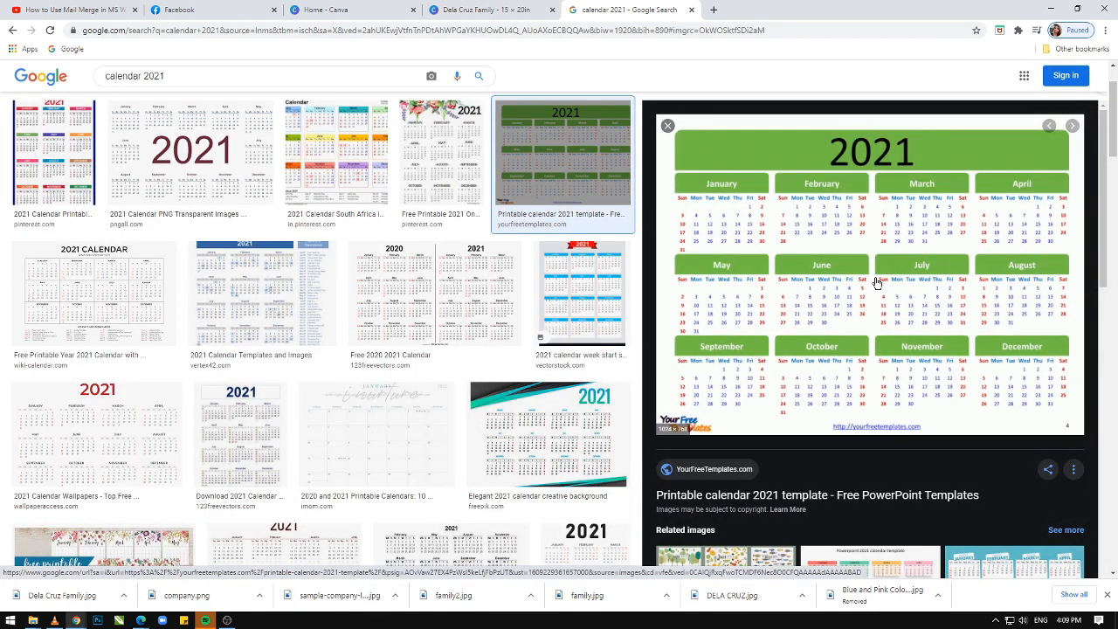
pyautogui.click(218, 209)
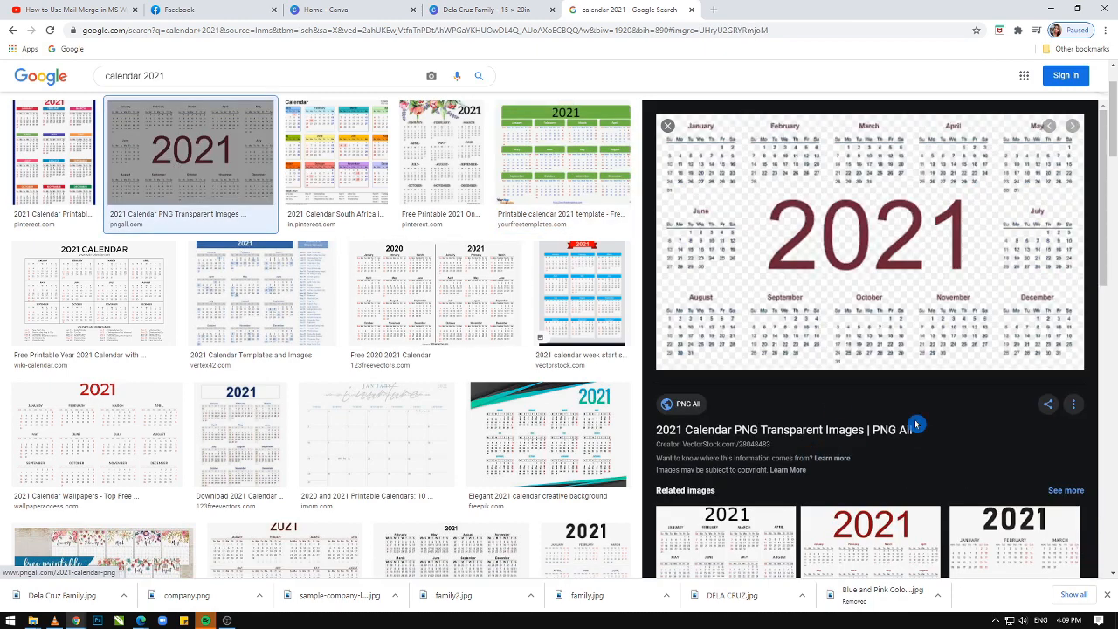
pyautogui.scroll(-1, 841, 425)
pyautogui.scroll(-5, 330, 385)
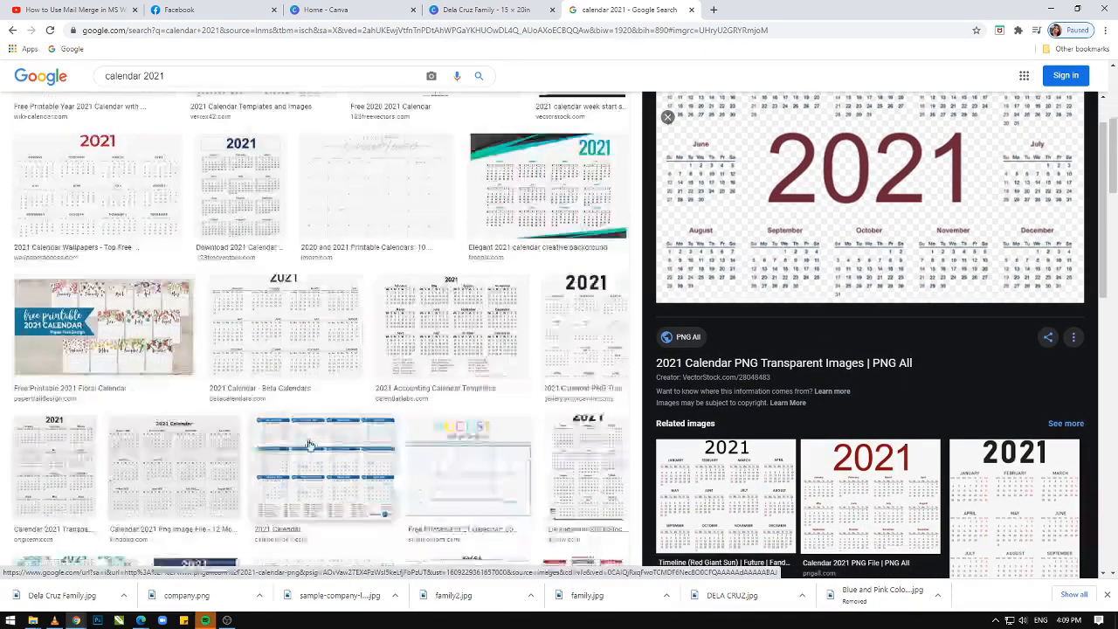
pyautogui.scroll(-2, 330, 385)
pyautogui.click(185, 409)
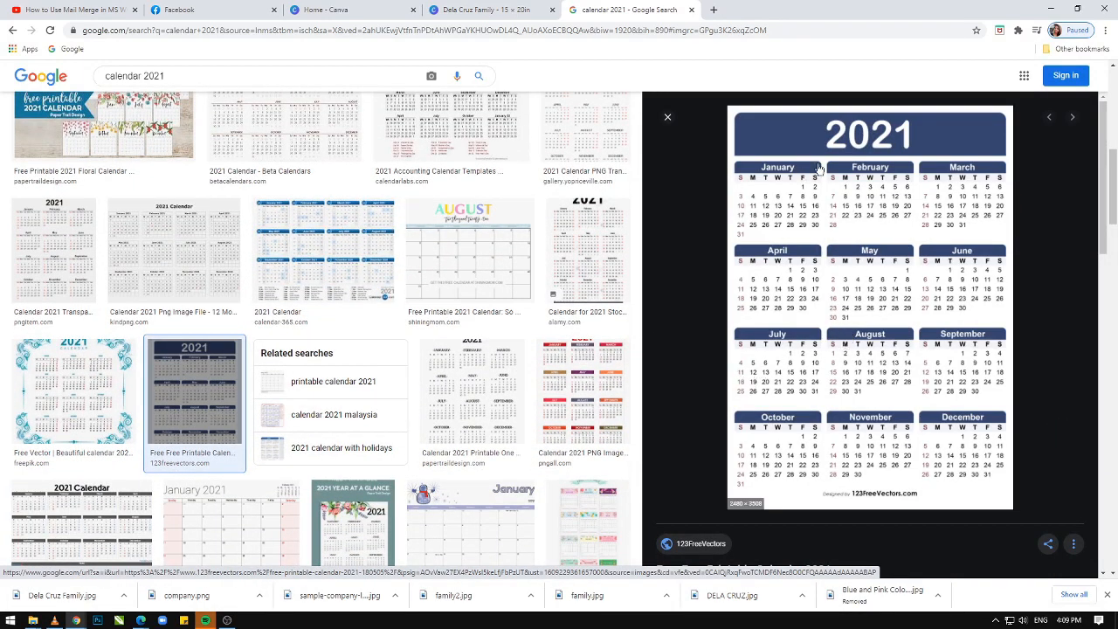
pyautogui.scroll(-2, 366, 362)
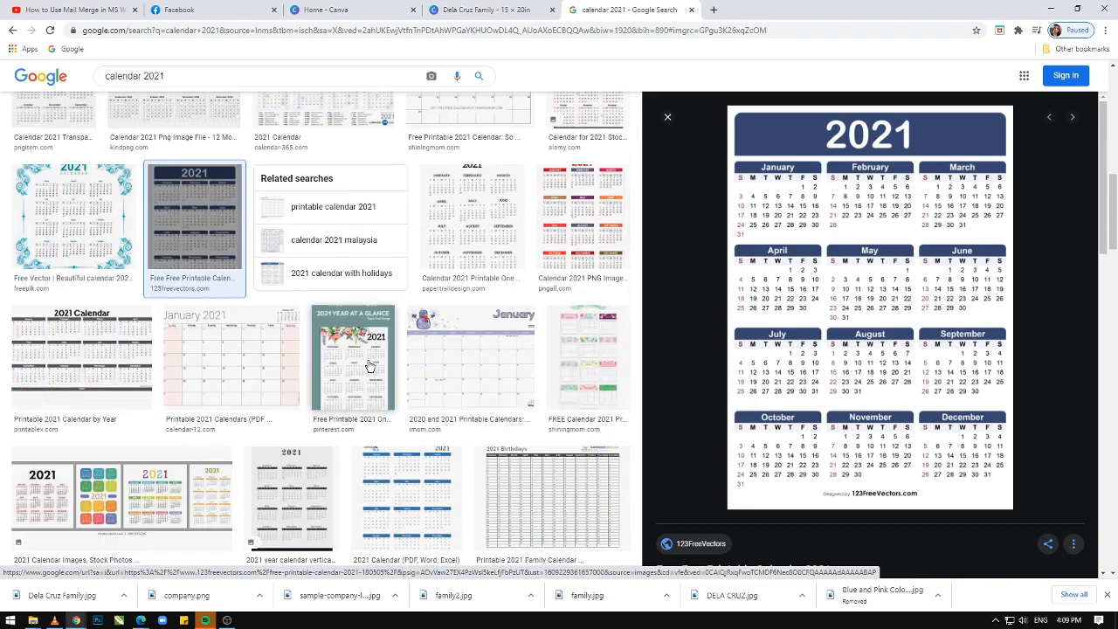
pyautogui.click(367, 361)
pyautogui.click(218, 365)
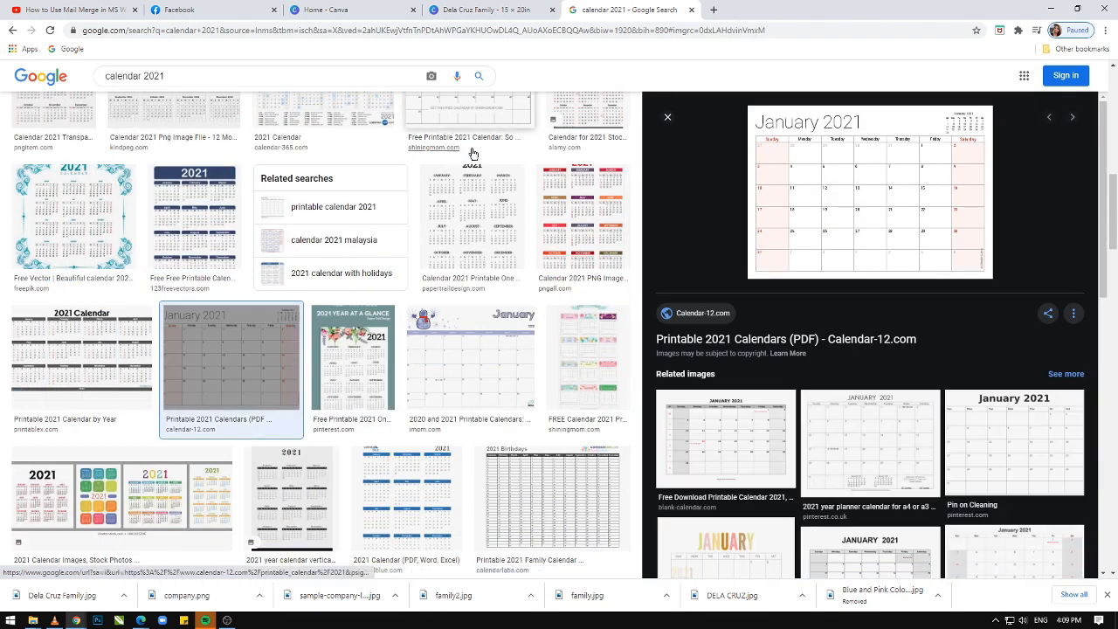
pyautogui.scroll(4, 407, 236)
pyautogui.scroll(3, 407, 236)
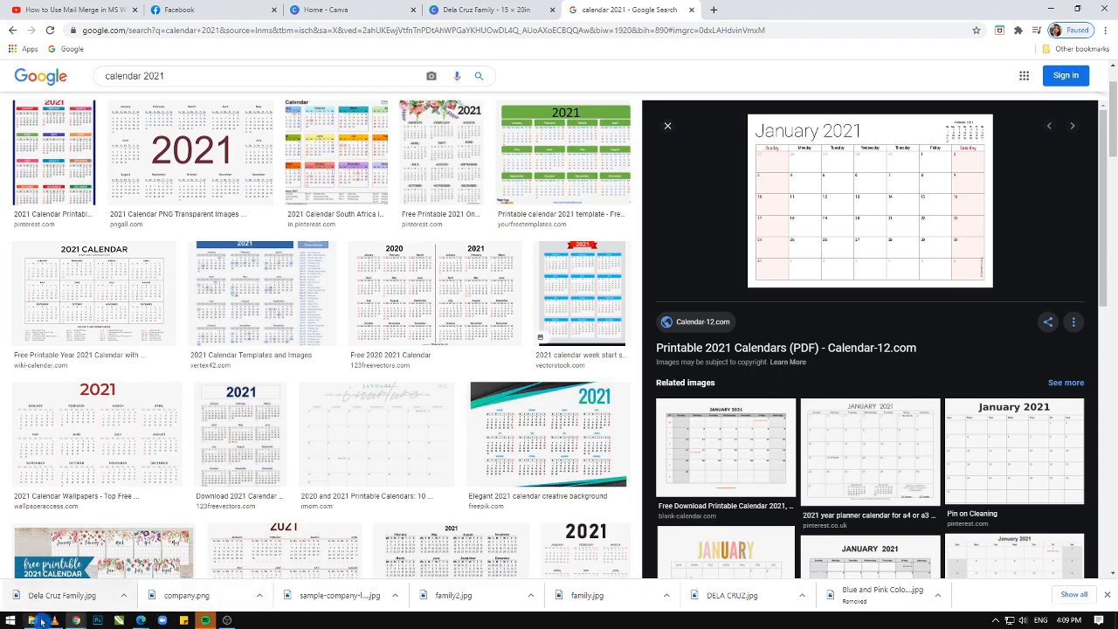
# - Switch to File Explorer and view the downloaded calendars 3.png and 2.jpg from the calendar folder at full size
pyautogui.moveTo(34, 623)
pyautogui.click(90, 591)
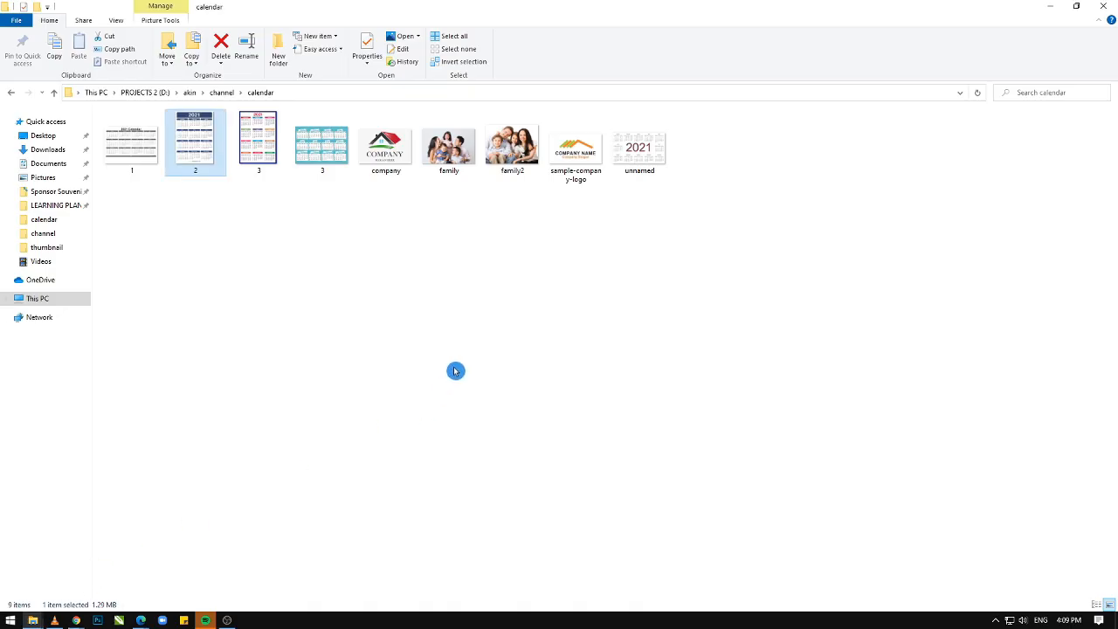
pyautogui.click(301, 153)
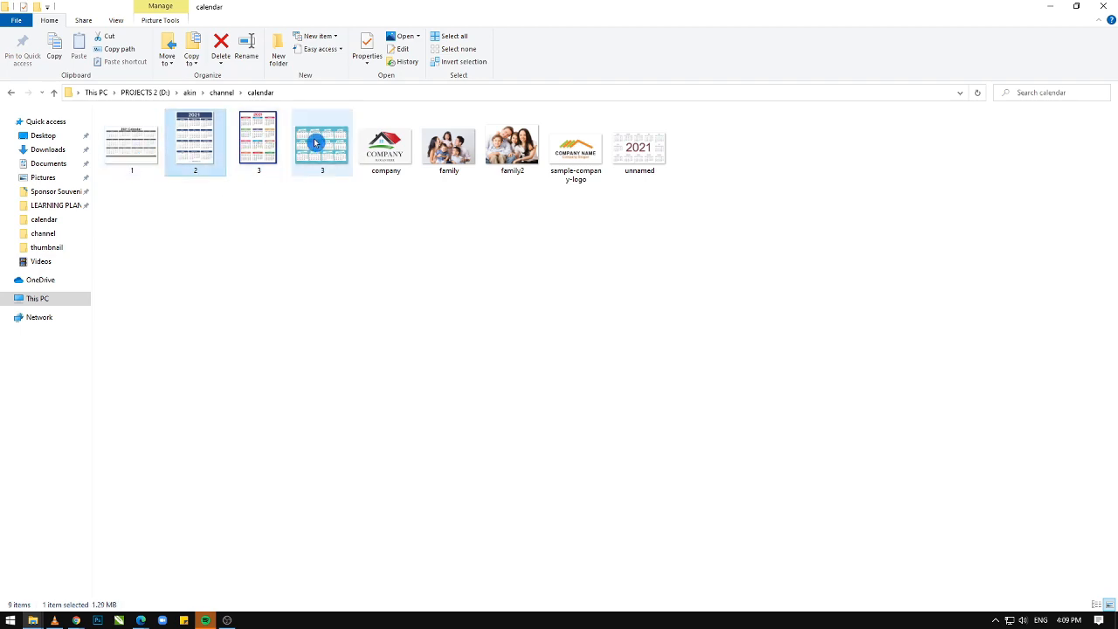
pyautogui.doubleClick(319, 144)
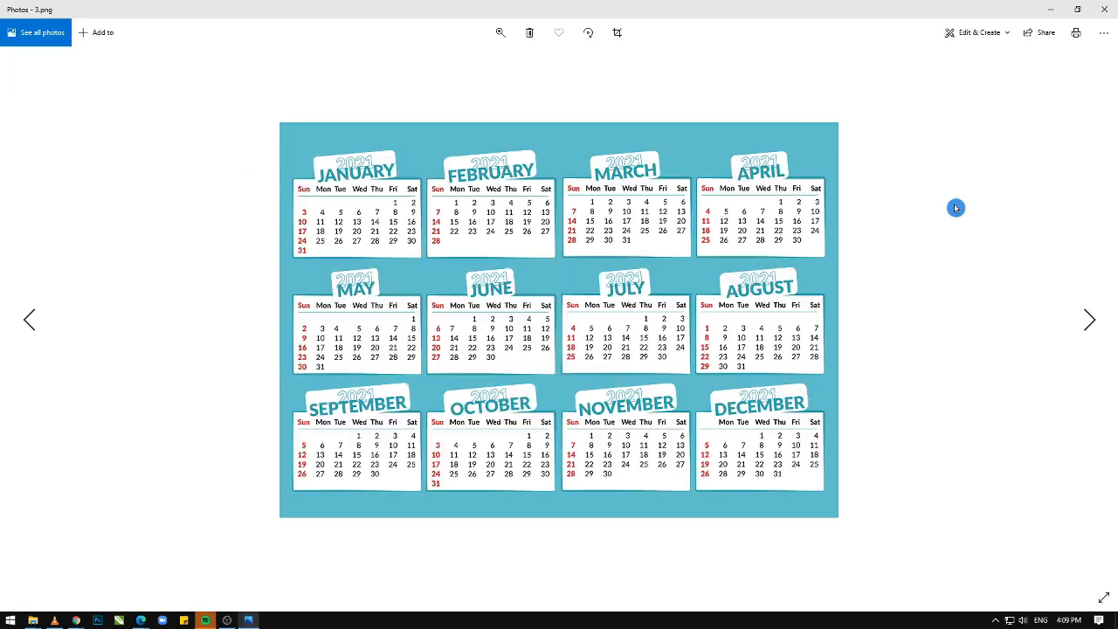
pyautogui.click(1104, 8)
pyautogui.doubleClick(204, 141)
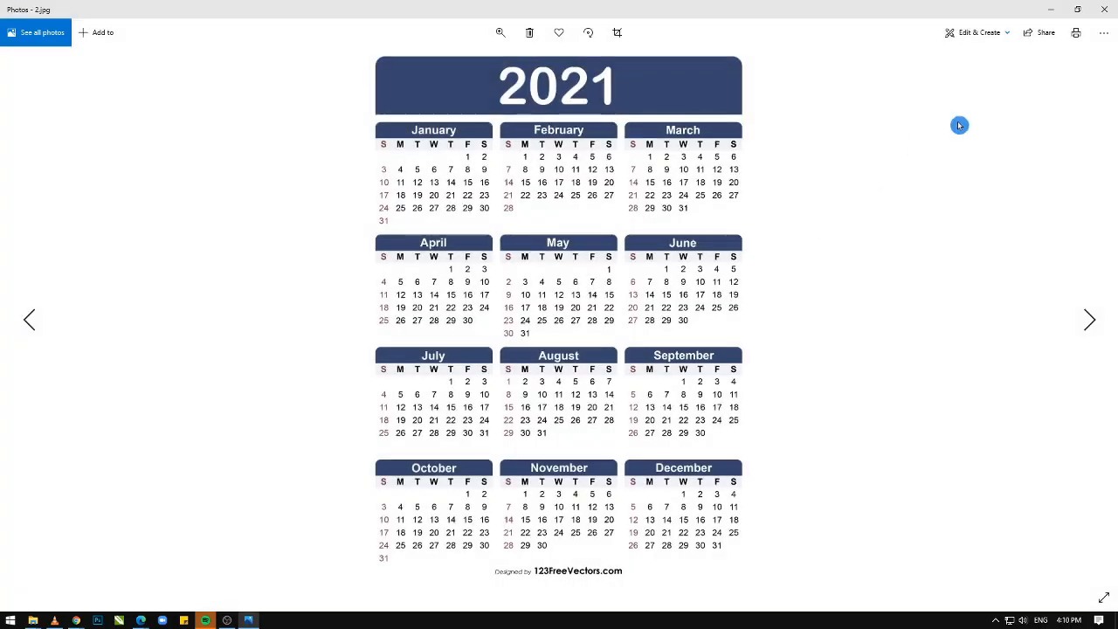
pyautogui.click(1104, 9)
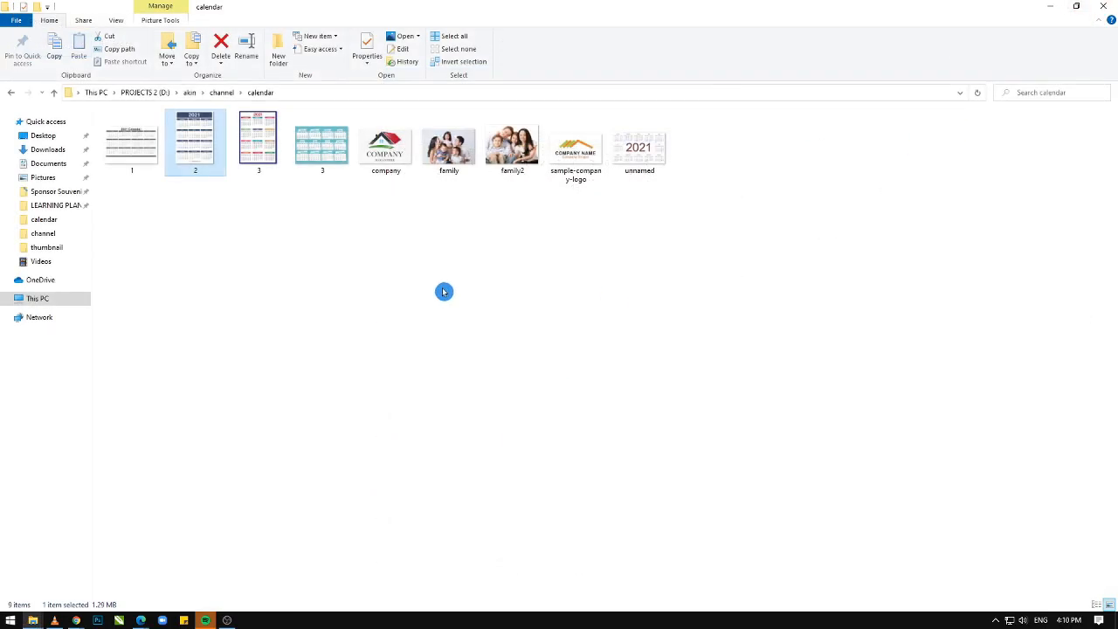
pyautogui.click(640, 162)
pyautogui.click(571, 255)
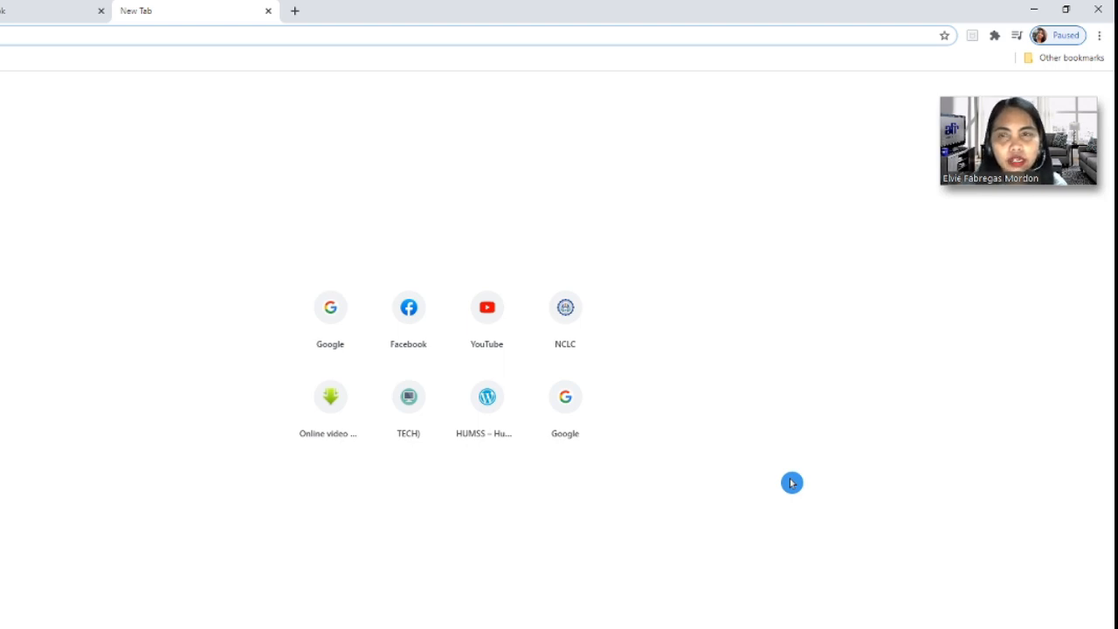
# - Open Google in Chrome and search for "canva"
pyautogui.click(334, 315)
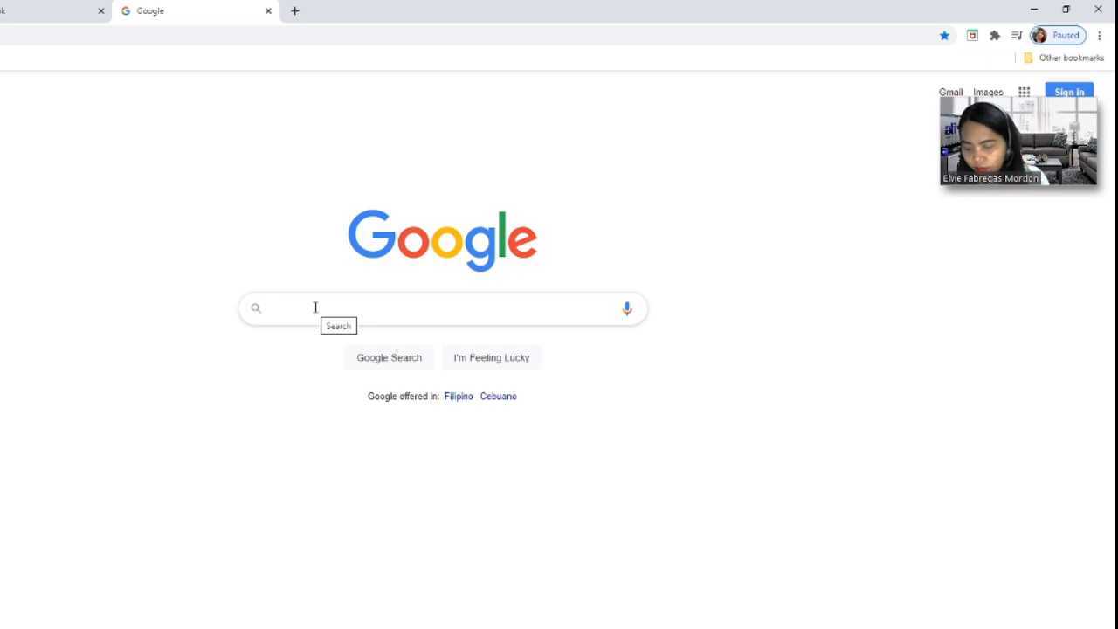
pyautogui.write('canv')
pyautogui.write('a')
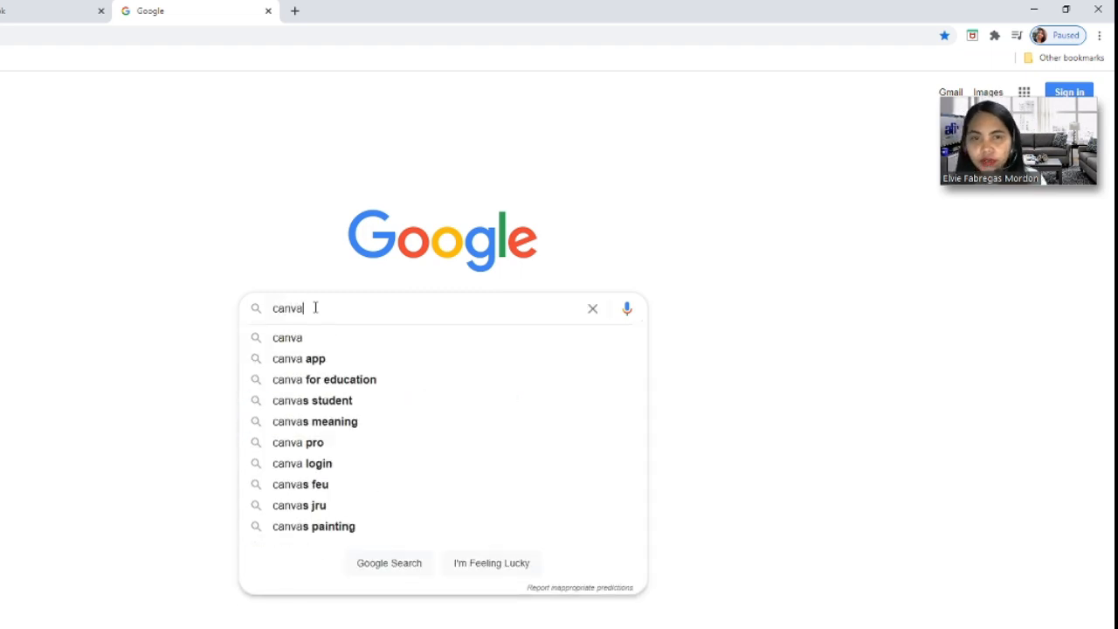
pyautogui.click(322, 337)
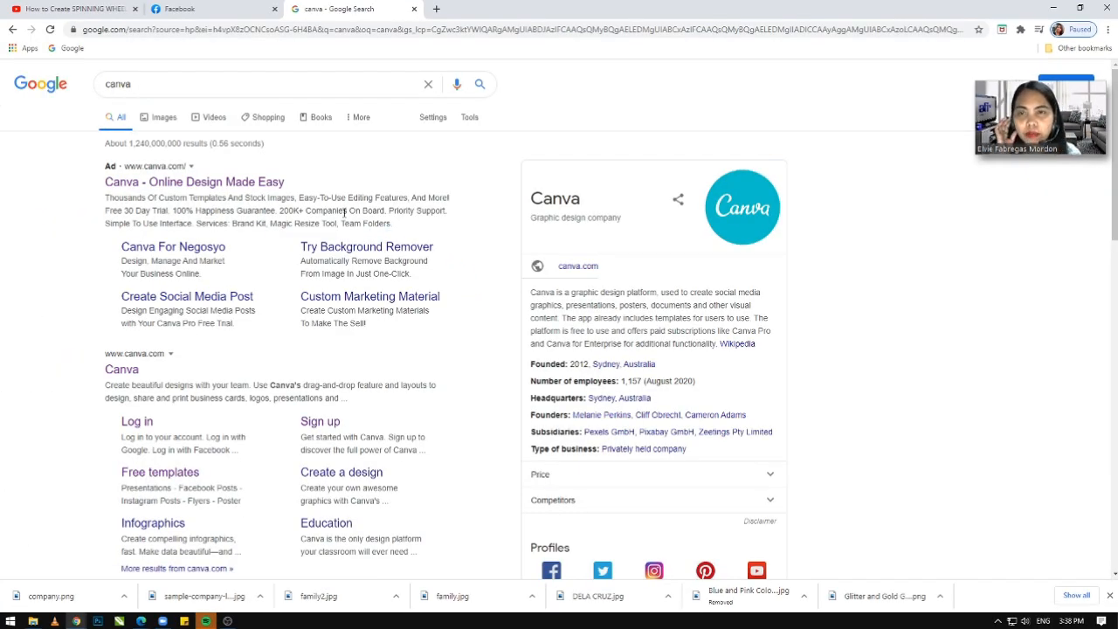
# - Open the Canva website from the search results and log in to the account
pyautogui.click(153, 185)
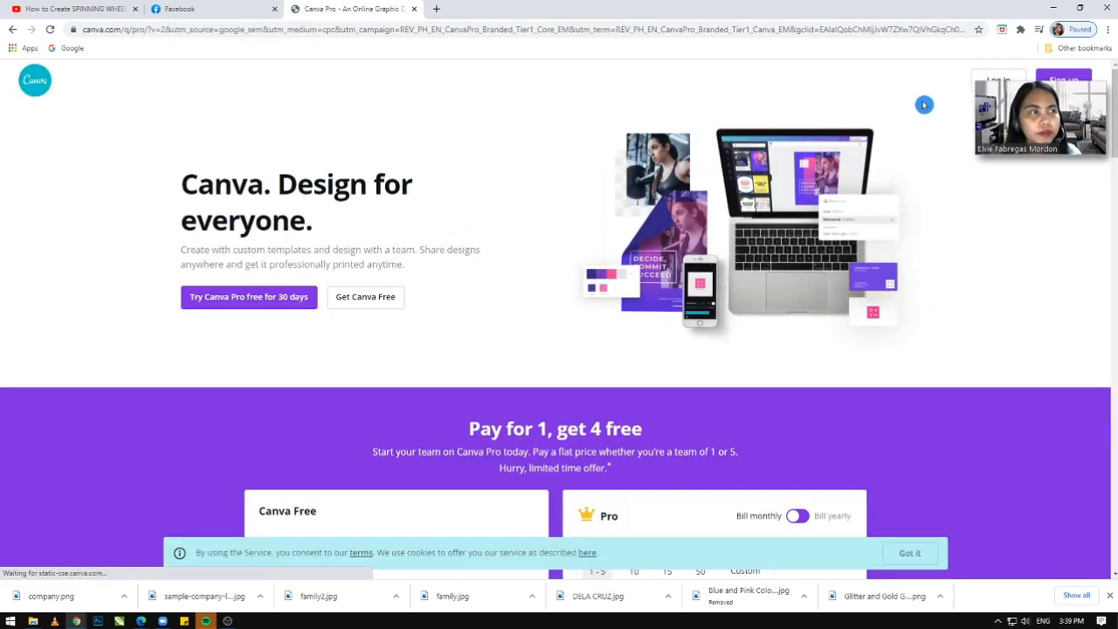
pyautogui.moveTo(1025, 87)
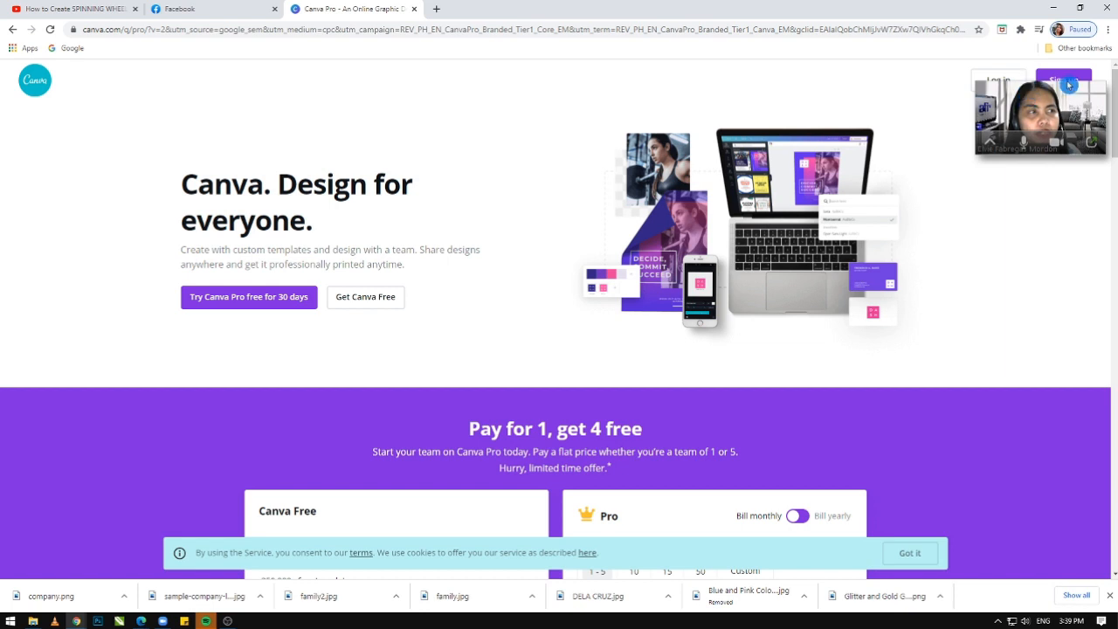
pyautogui.moveTo(1042, 150); pyautogui.dragTo(1037, 558)
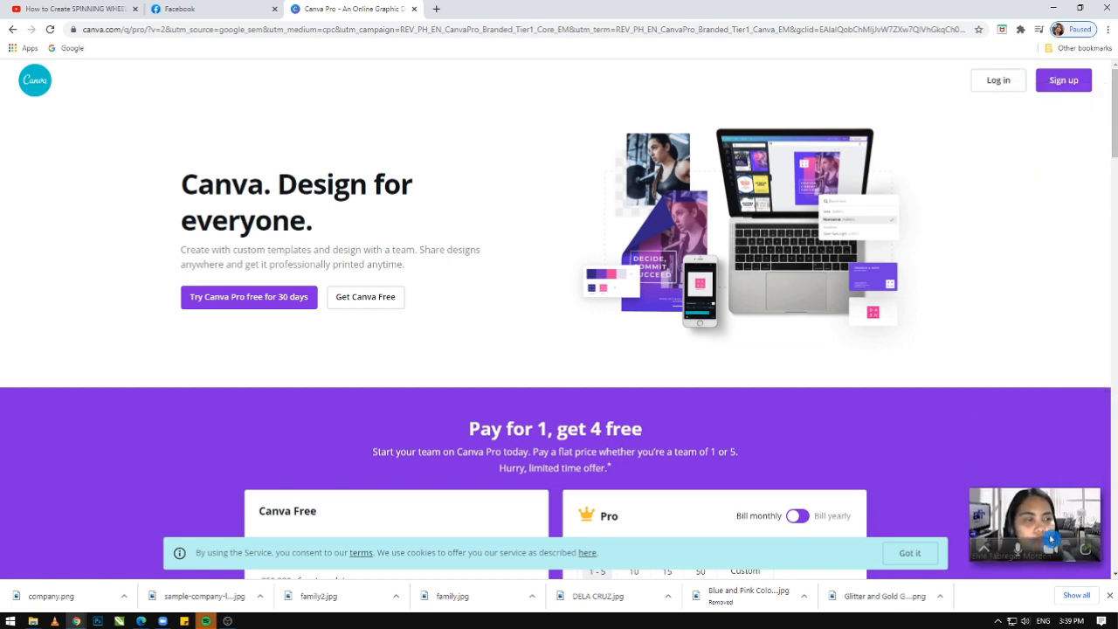
pyautogui.click(999, 81)
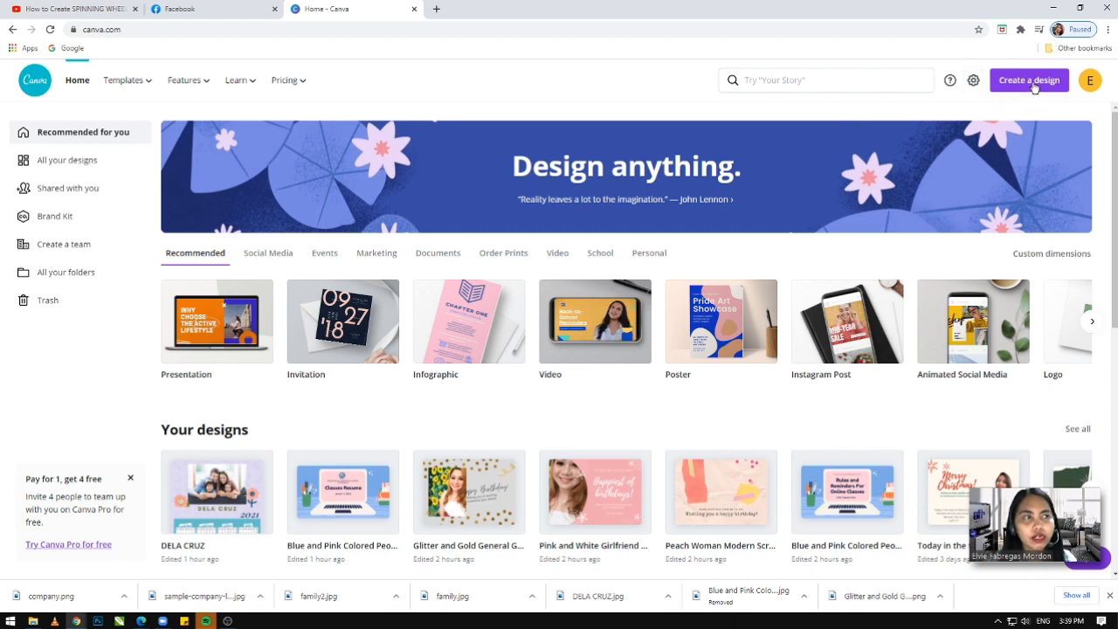
# - Create a new blank design with custom dimensions of 15 x 20 in
pyautogui.click(1032, 84)
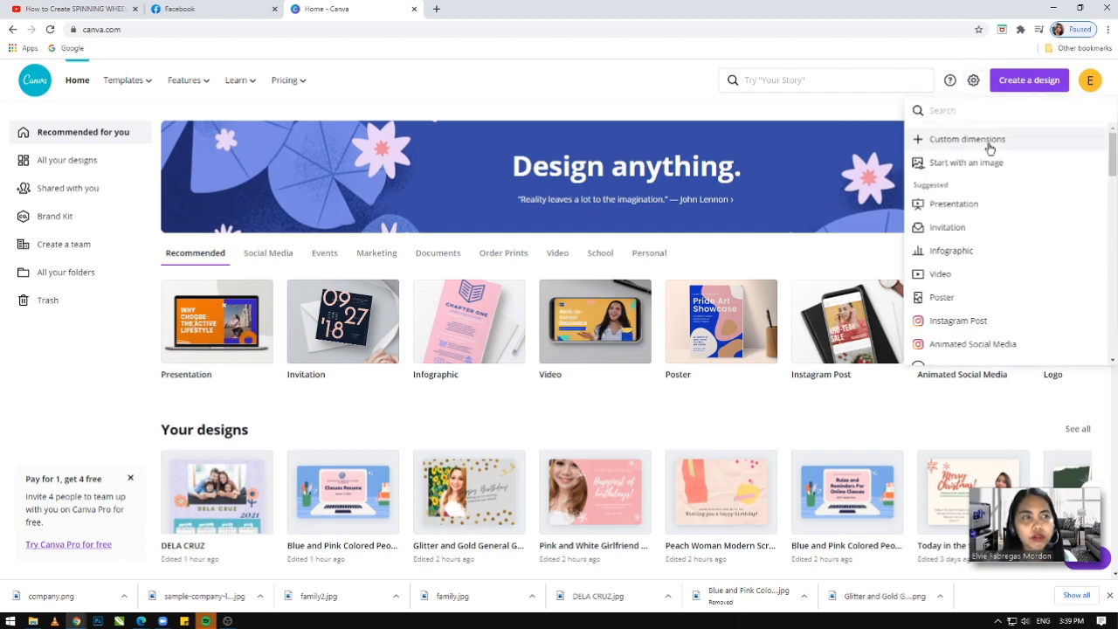
pyautogui.click(989, 146)
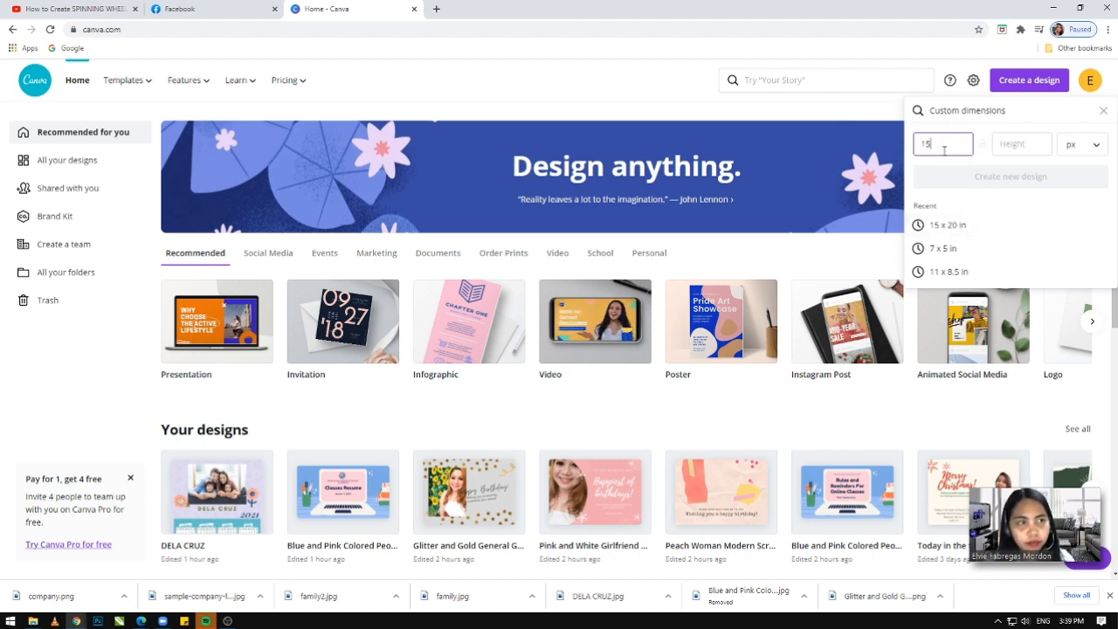
pyautogui.click(1032, 146)
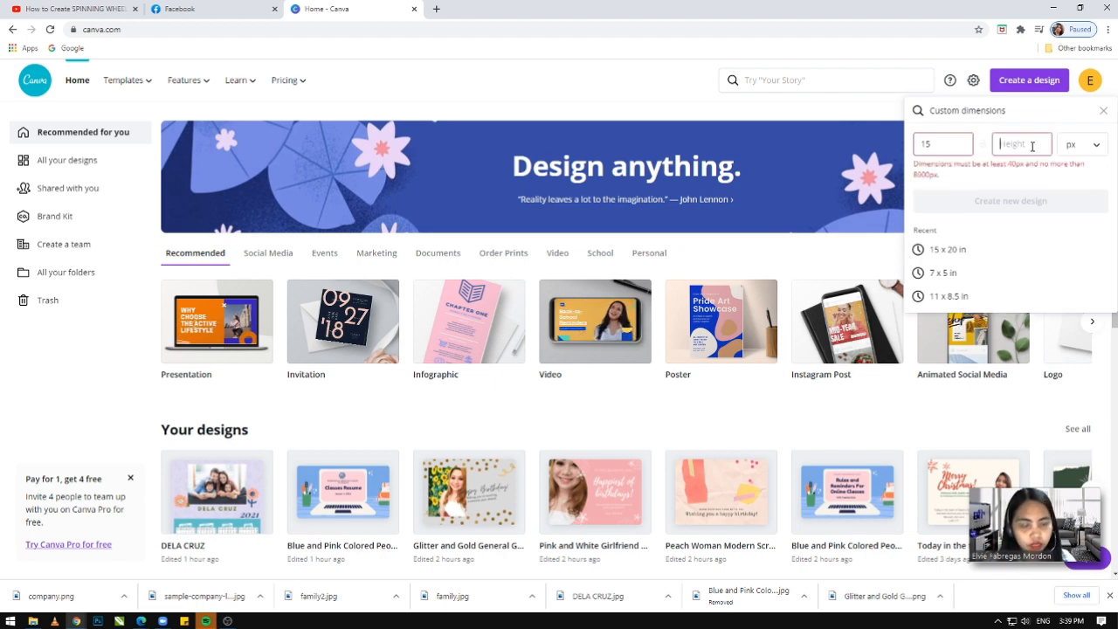
pyautogui.click(1095, 144)
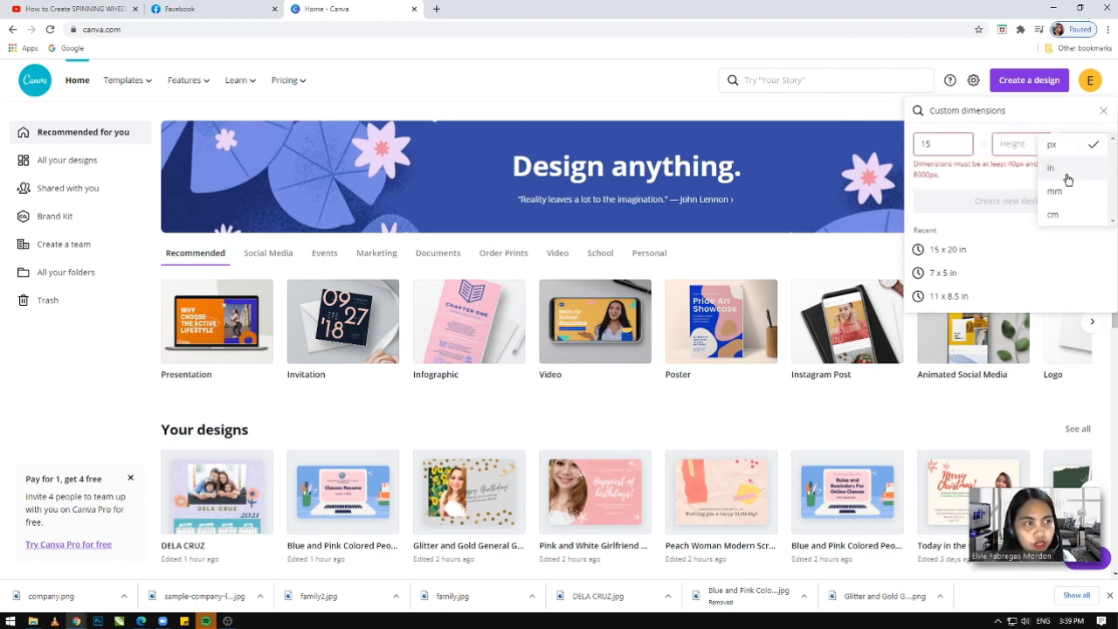
pyautogui.click(1068, 174)
pyautogui.click(1013, 143)
pyautogui.click(956, 145)
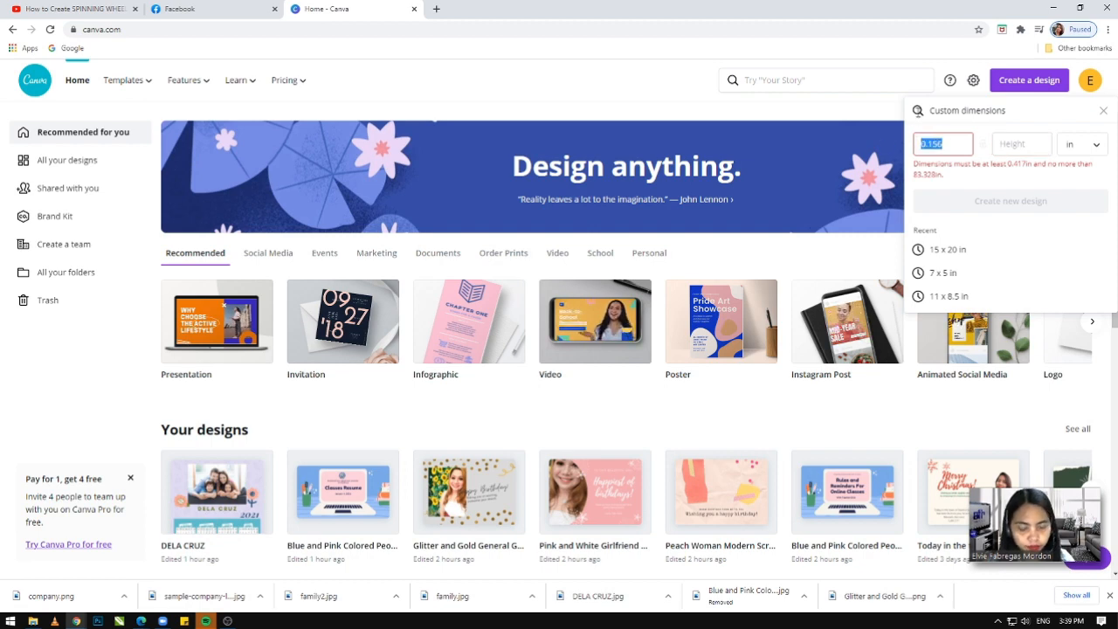
pyautogui.write('15')
pyautogui.click(1023, 143)
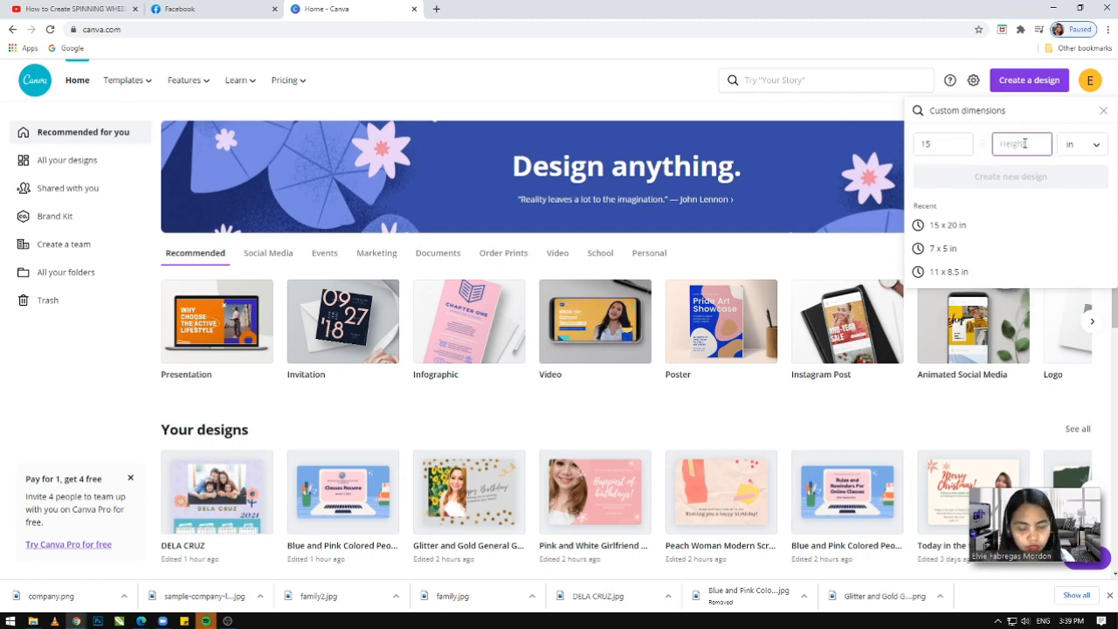
pyautogui.write('20')
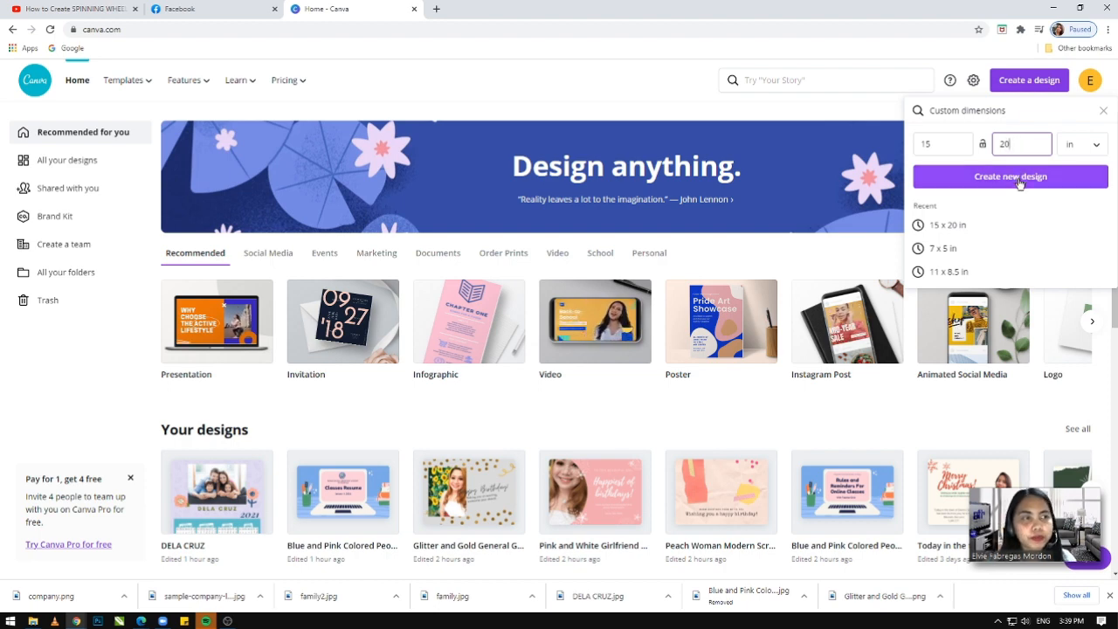
pyautogui.click(1012, 177)
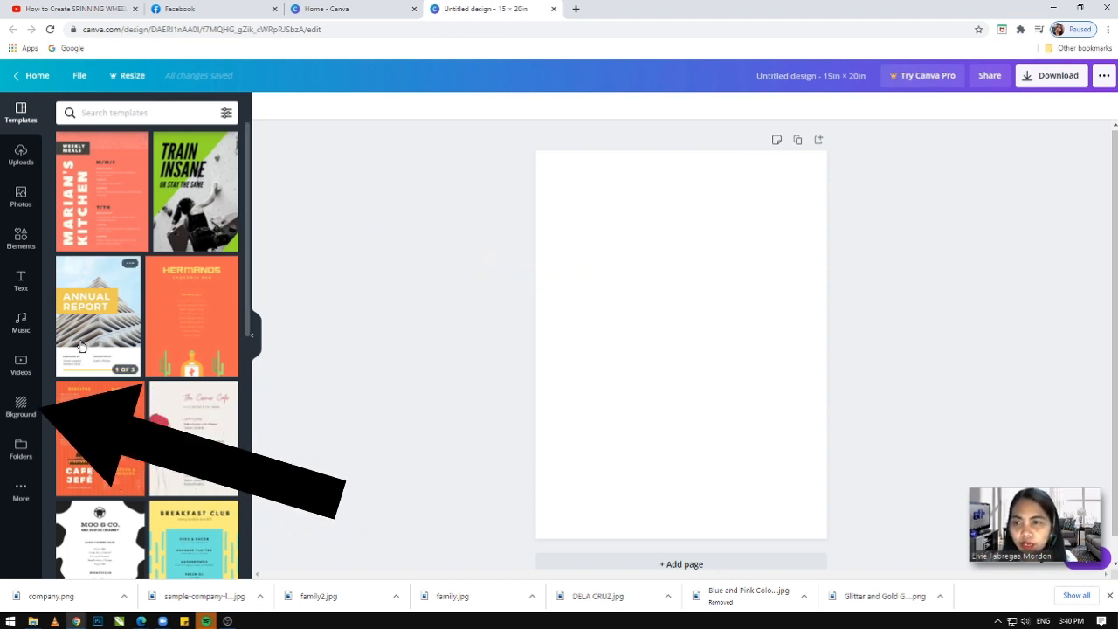
# - Try several page backgrounds, including dotted peach, crumpled paper and pink fabric, and apply the pale pink misty snow landscape
pyautogui.click(20, 408)
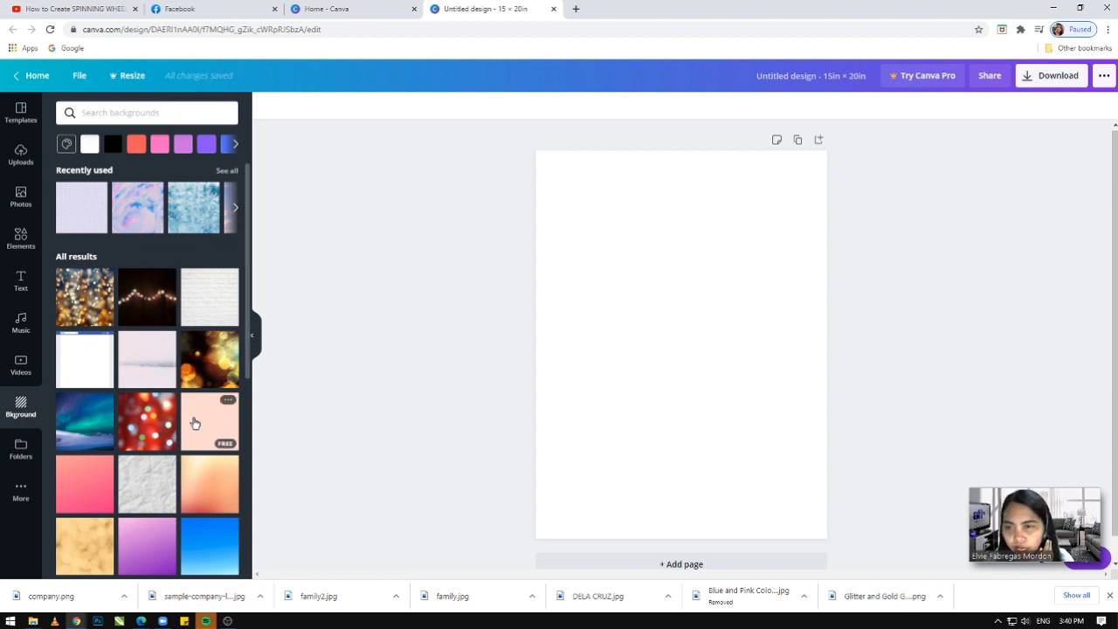
pyautogui.click(81, 363)
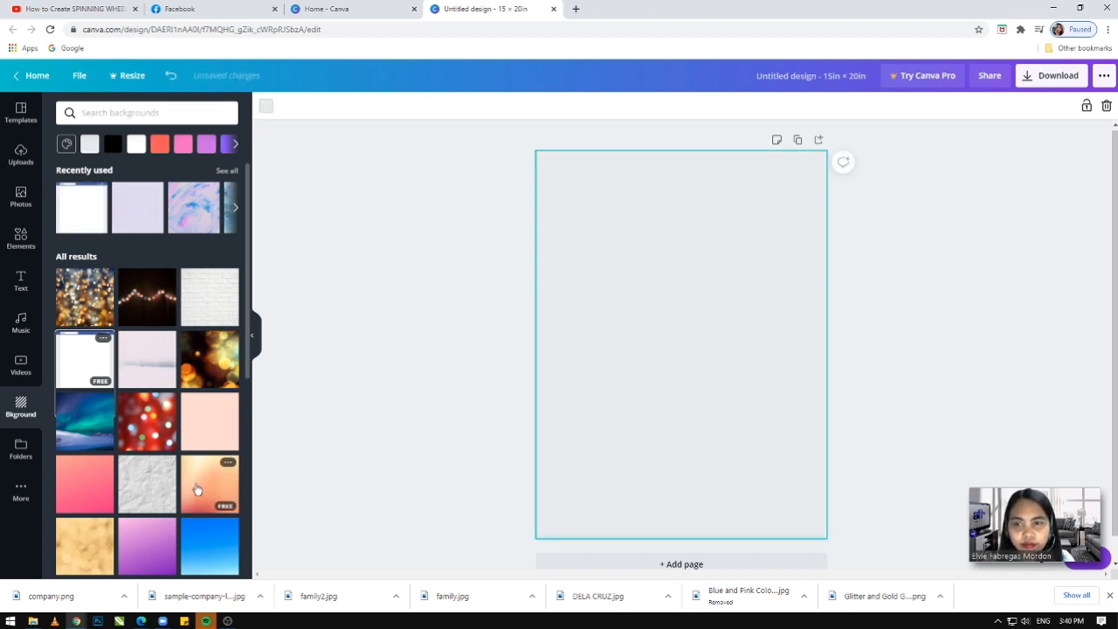
pyautogui.scroll(-1, 200, 429)
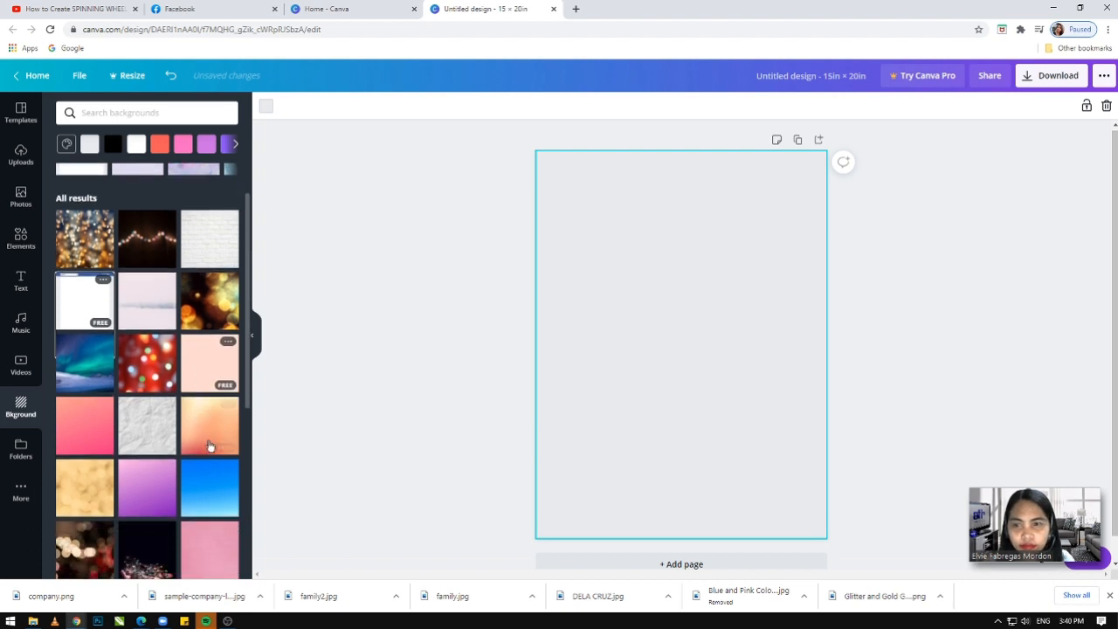
pyautogui.click(193, 378)
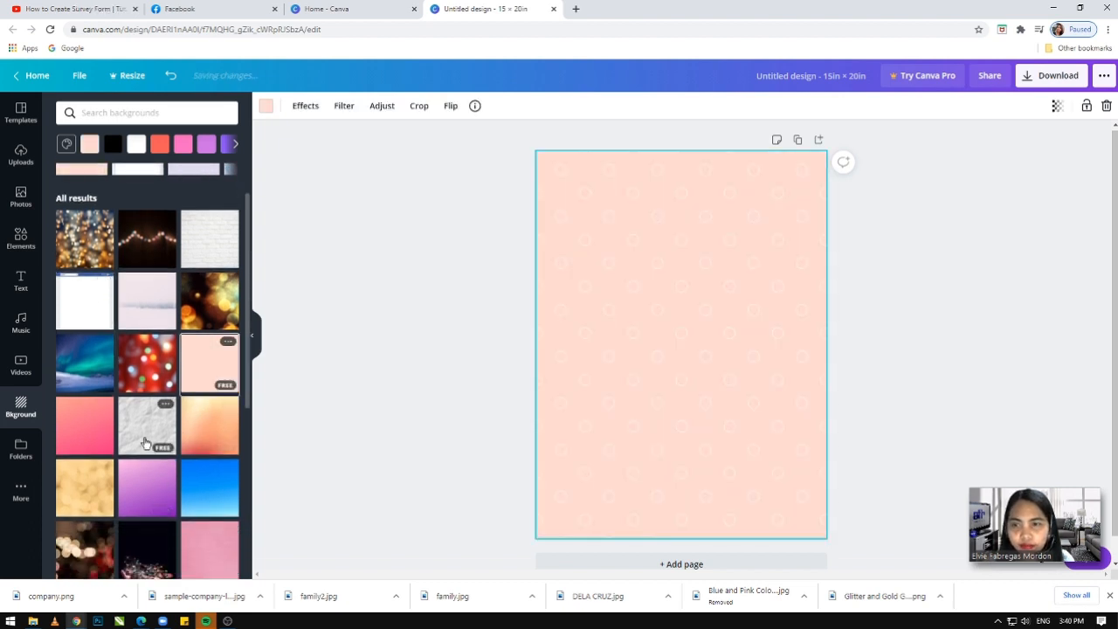
pyautogui.click(145, 433)
pyautogui.scroll(-2, 143, 434)
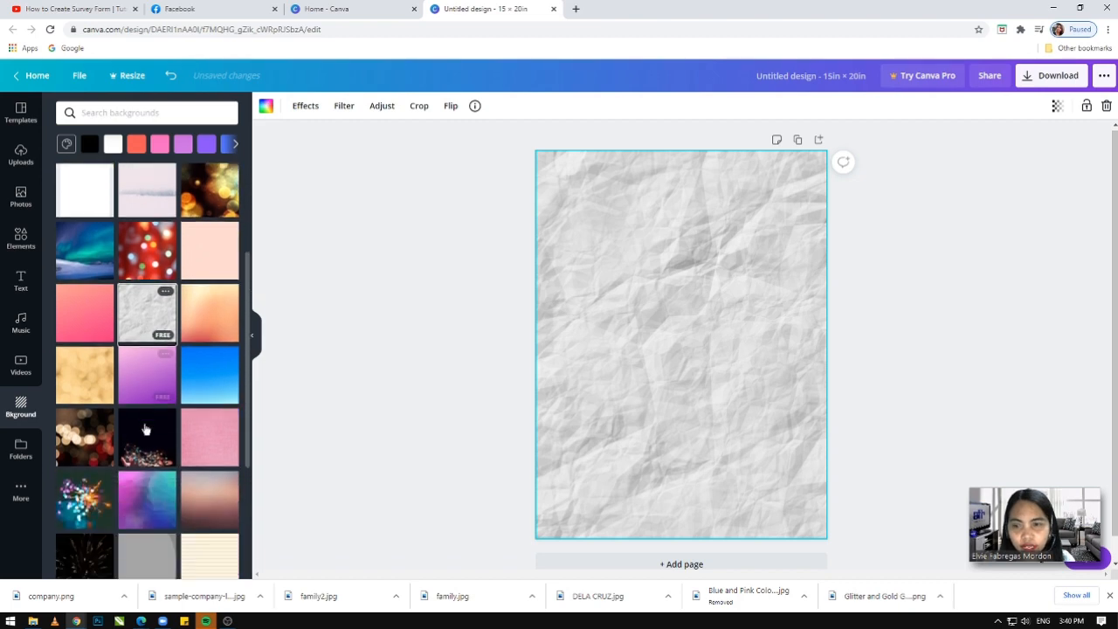
pyautogui.click(213, 441)
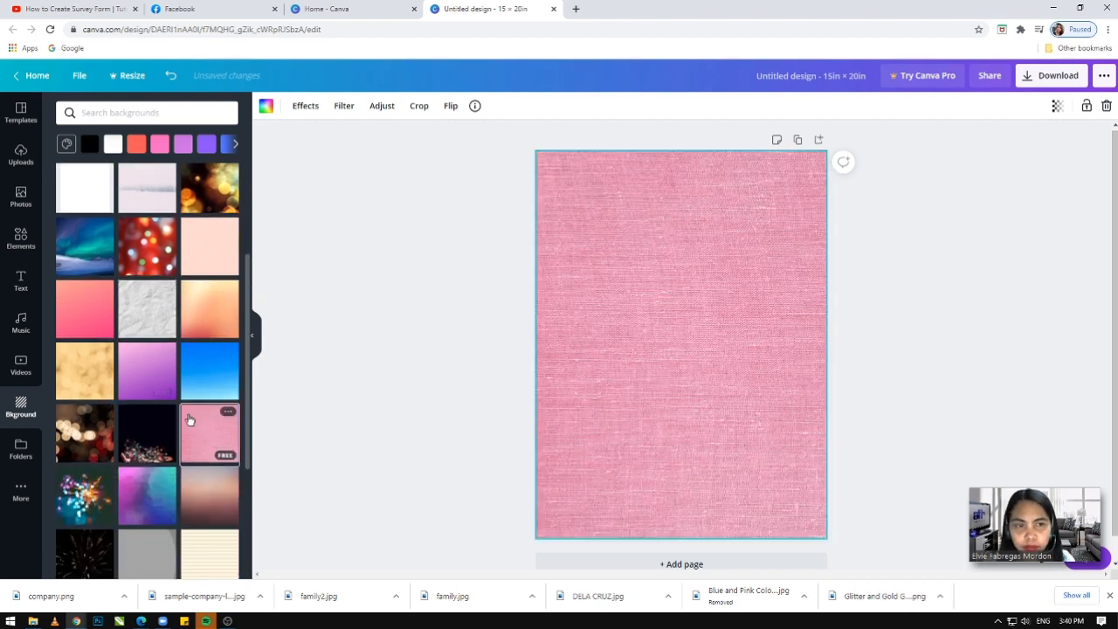
pyautogui.scroll(-1, 228, 508)
pyautogui.click(209, 506)
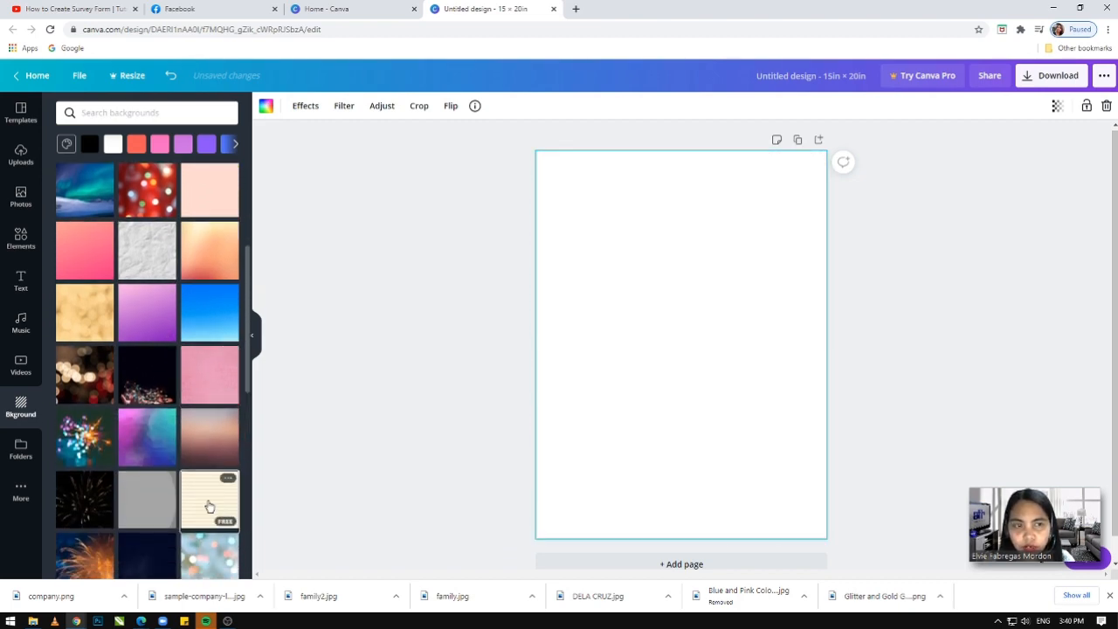
pyautogui.click(207, 206)
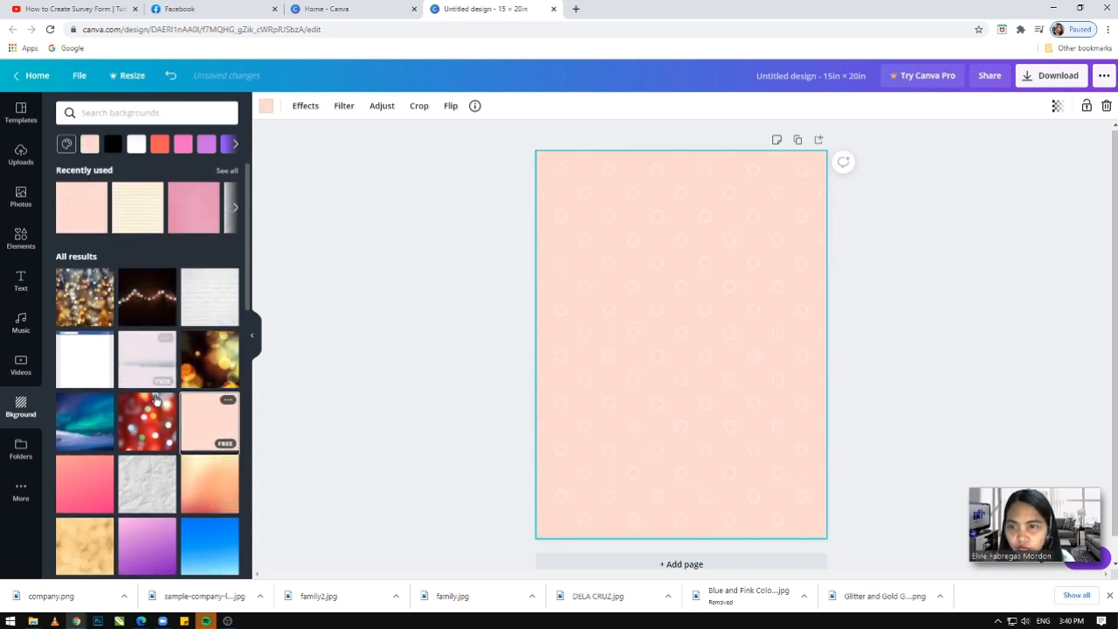
pyautogui.click(139, 370)
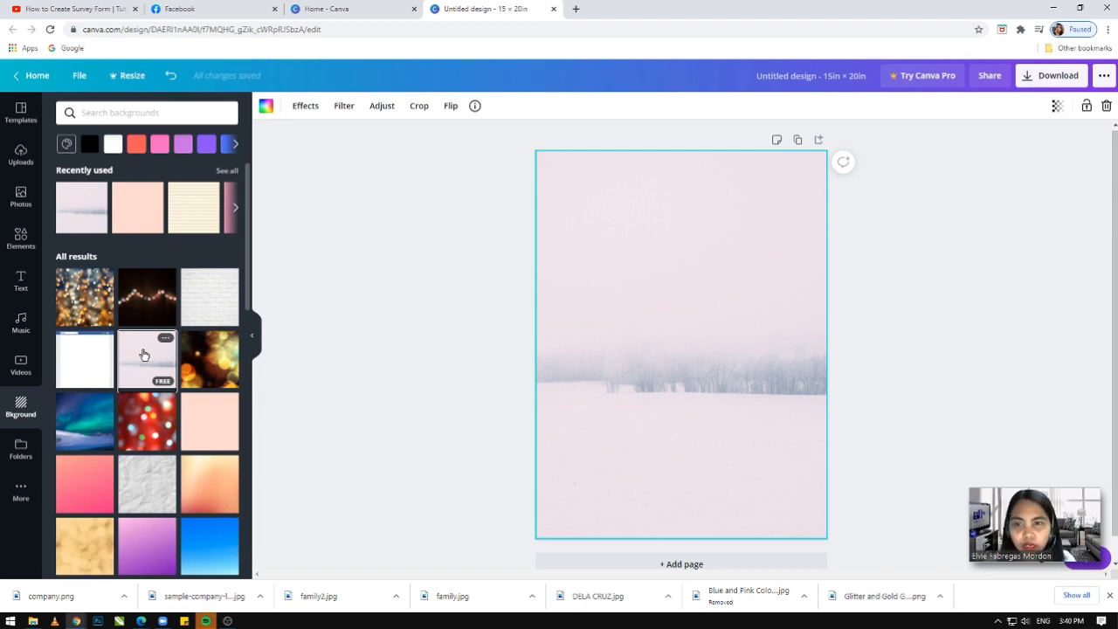
# - Browse the rest of the background library for alternative textures, colours and photos
pyautogui.scroll(-10, 144, 353)
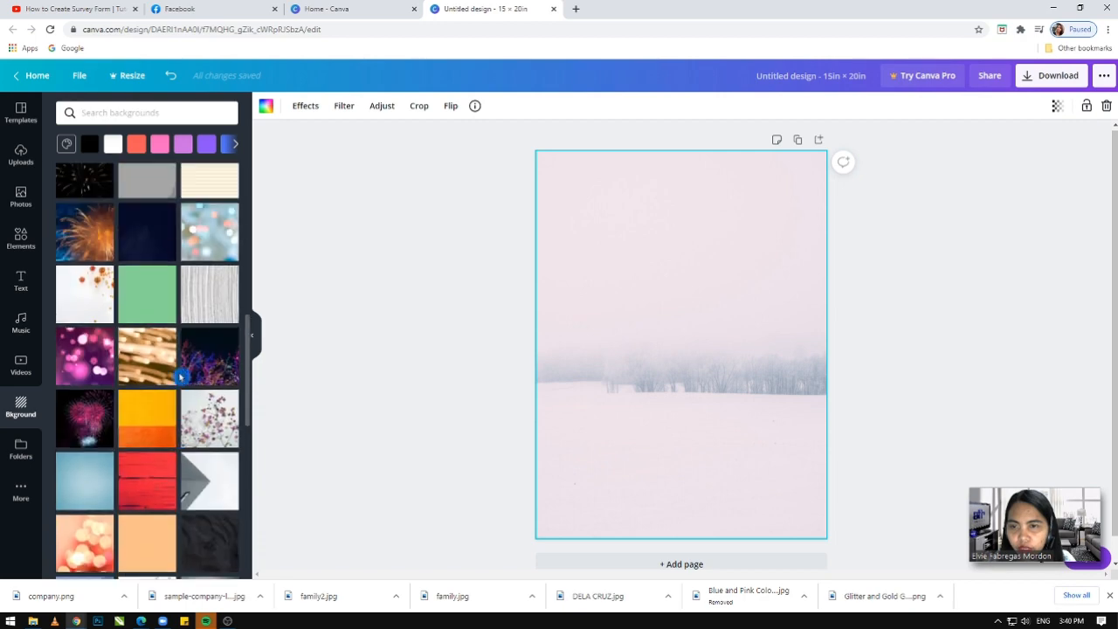
pyautogui.scroll(-8, 183, 376)
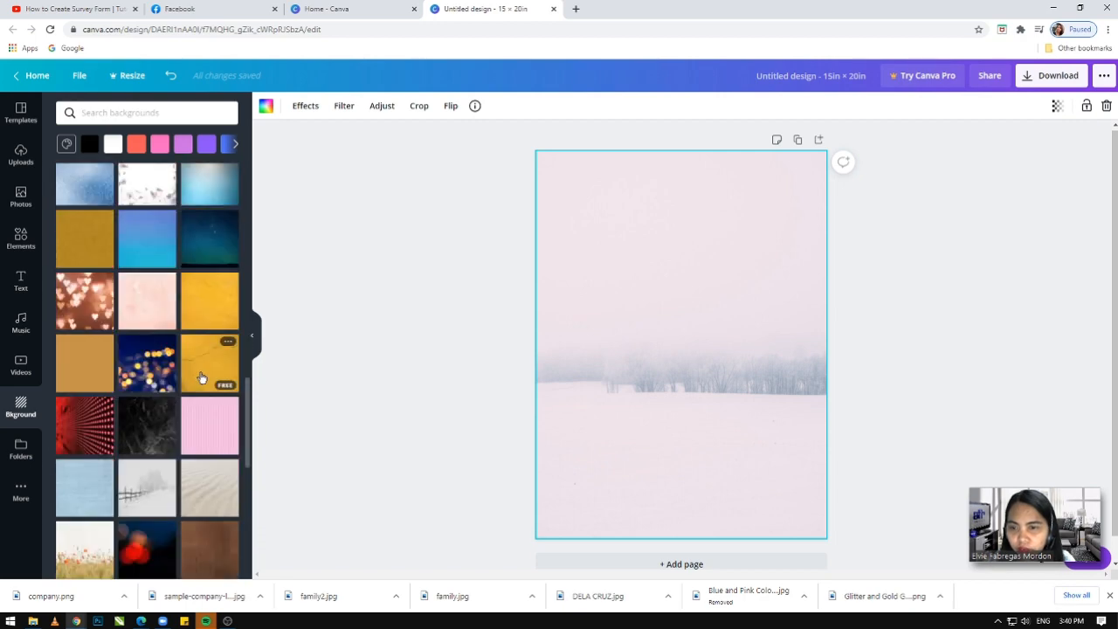
pyautogui.scroll(-5, 201, 377)
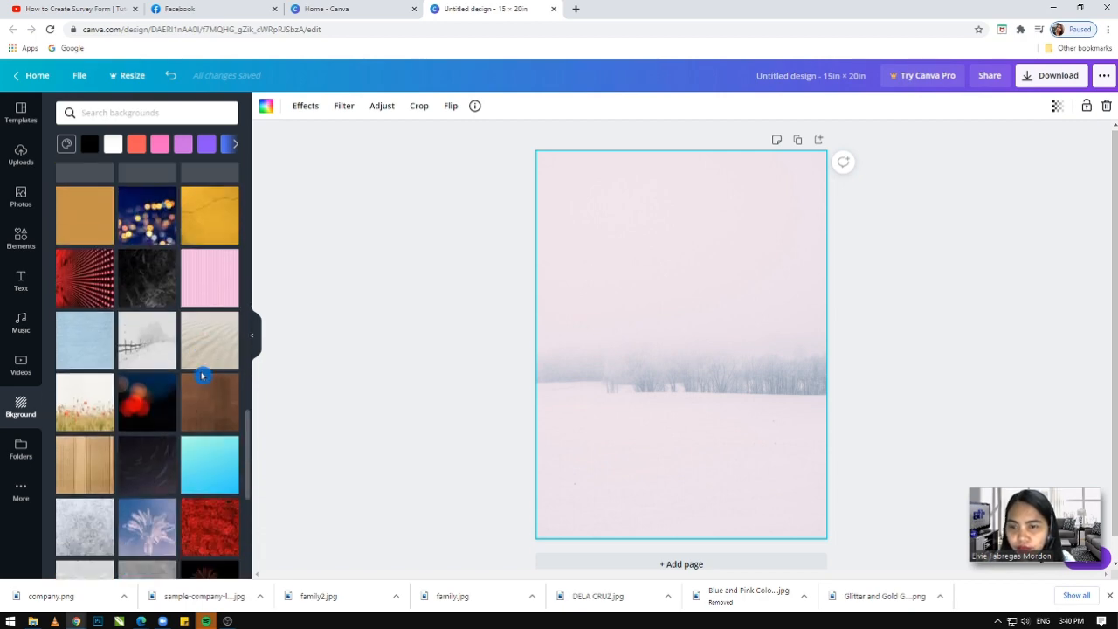
pyautogui.scroll(-8, 201, 376)
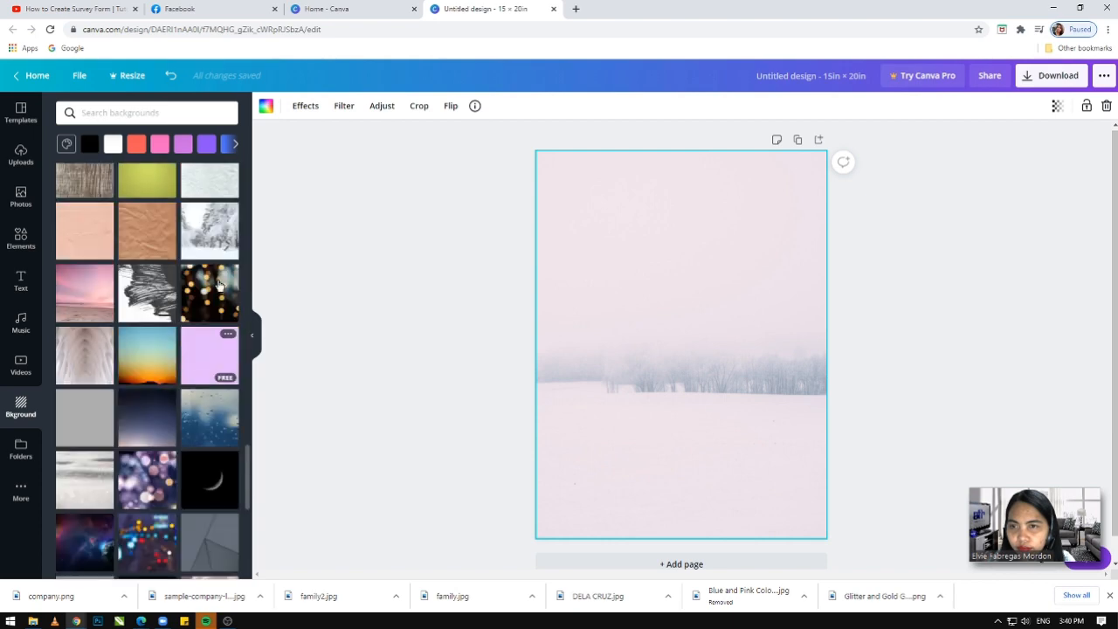
pyautogui.click(673, 381)
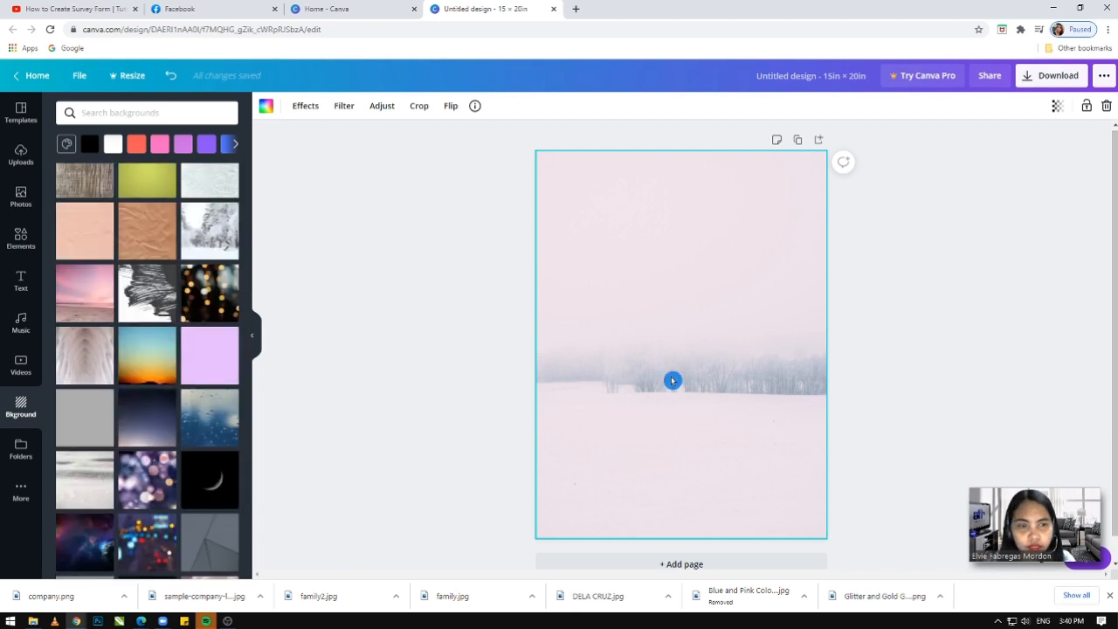
pyautogui.scroll(10, 190, 237)
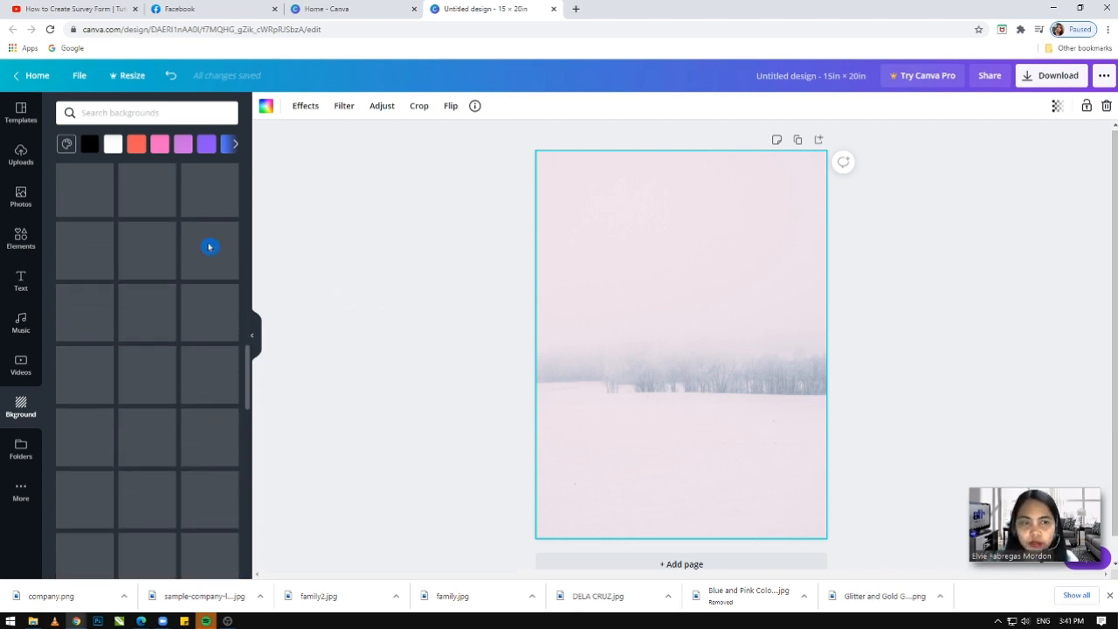
pyautogui.scroll(5, 201, 248)
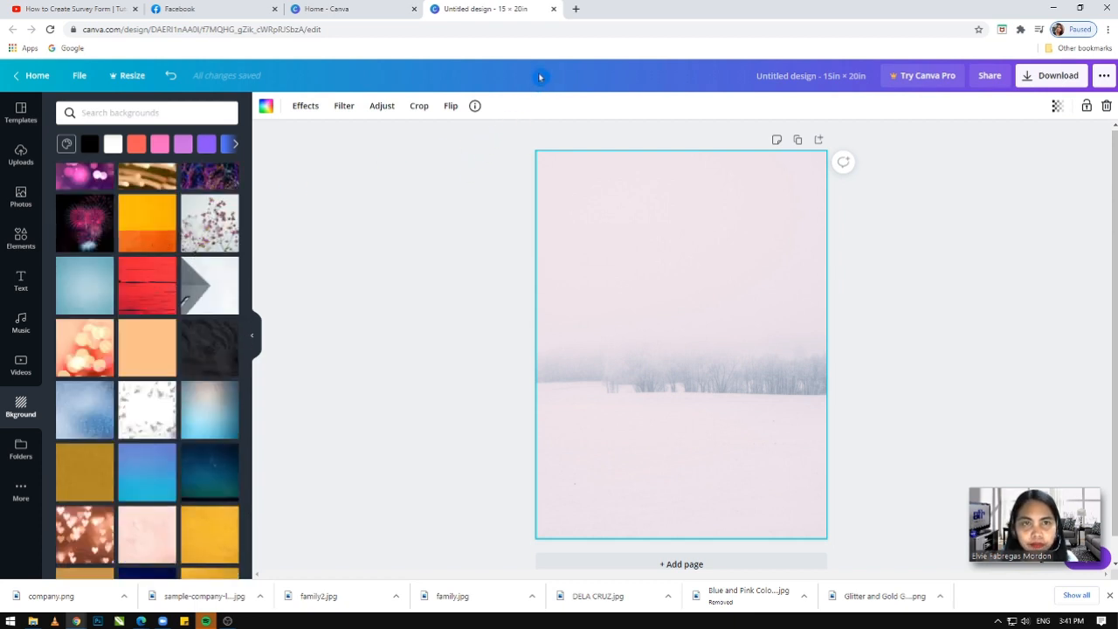
pyautogui.scroll(-10, 175, 236)
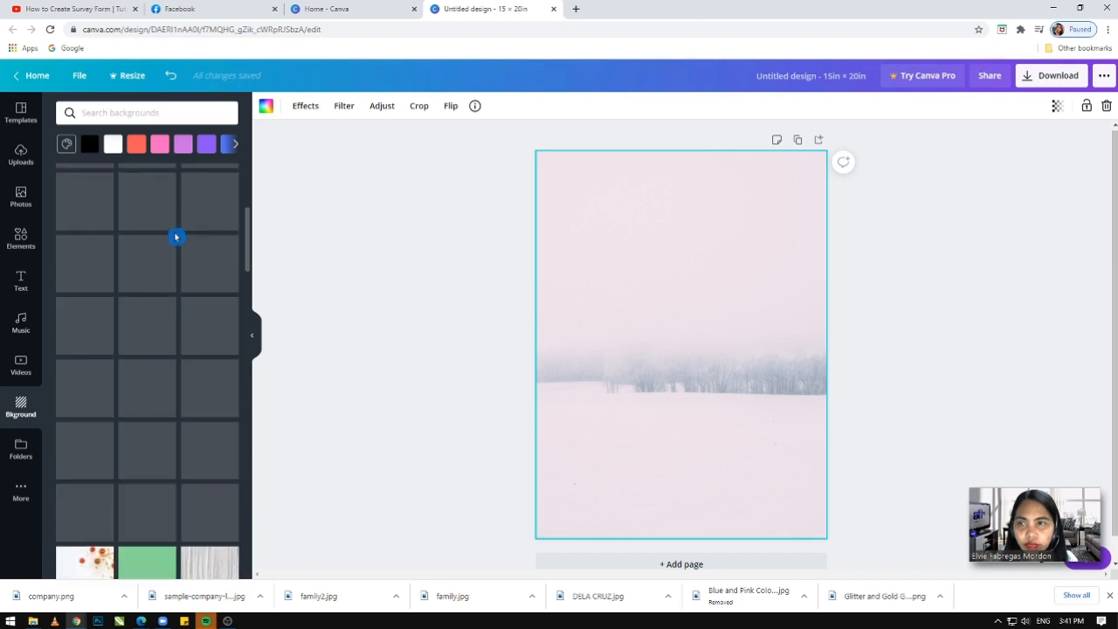
pyautogui.scroll(10, 176, 237)
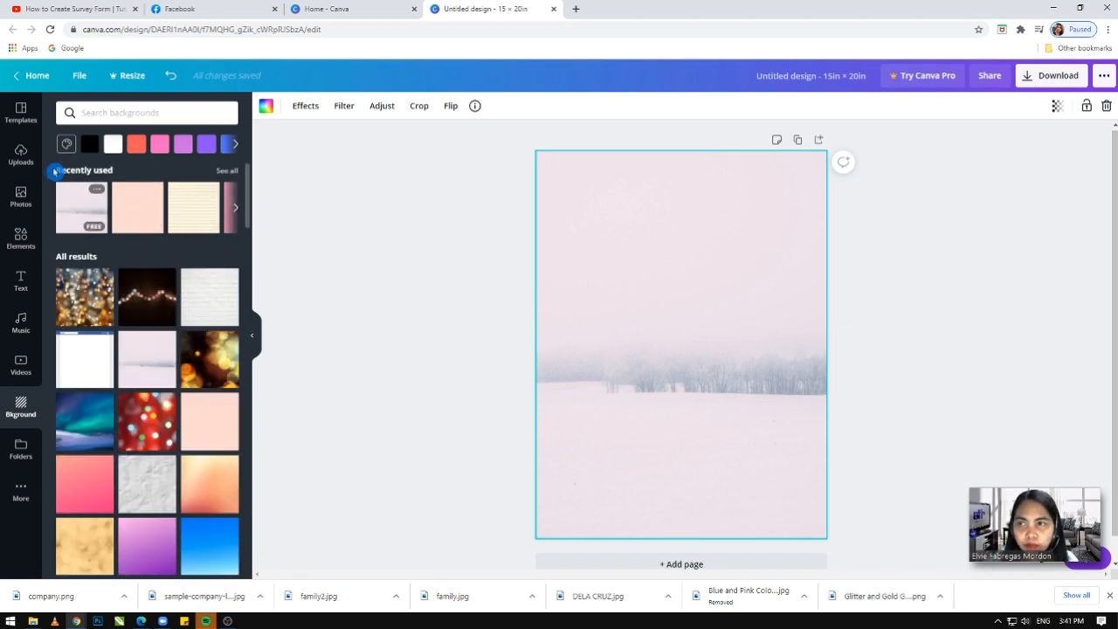
# - Upload the teal twelve-month calendar image named 3 from the device's calendar folder
pyautogui.click(21, 157)
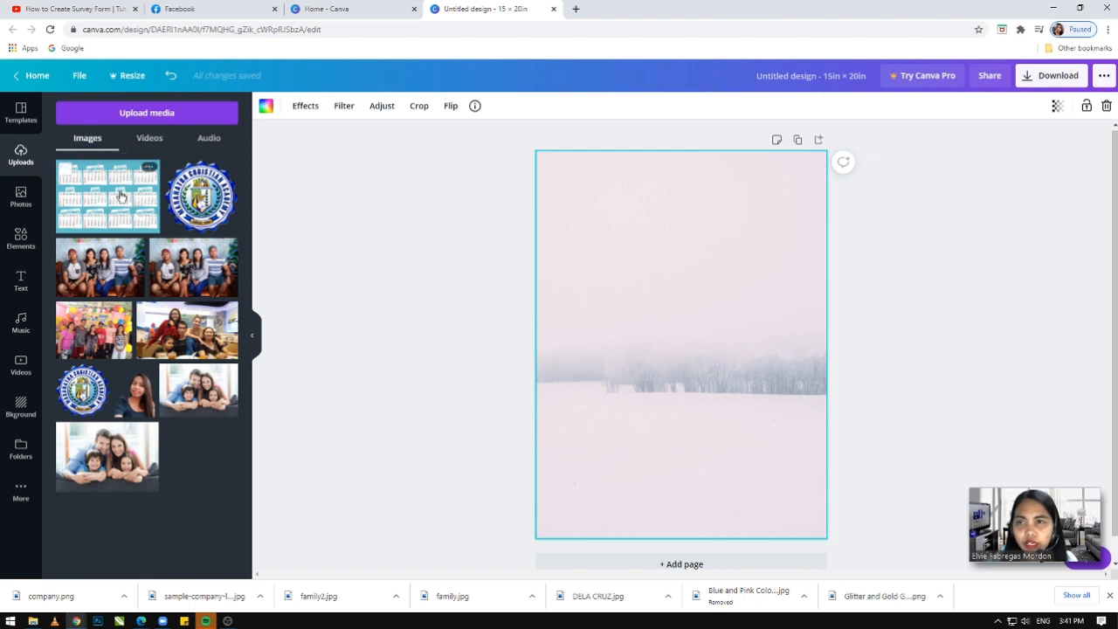
pyautogui.click(137, 115)
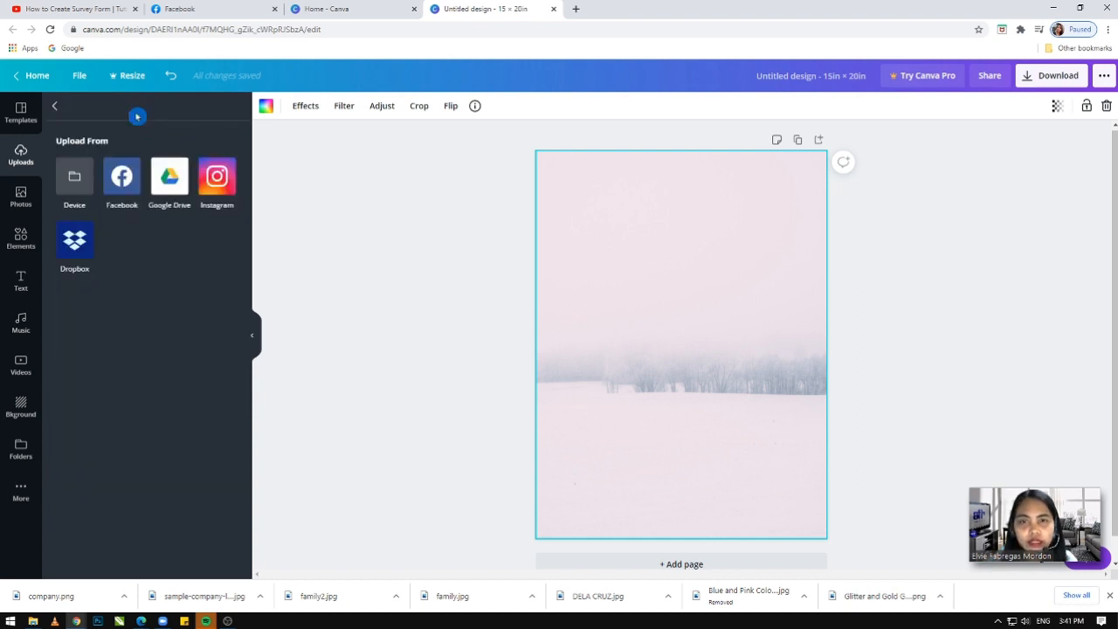
pyautogui.click(76, 172)
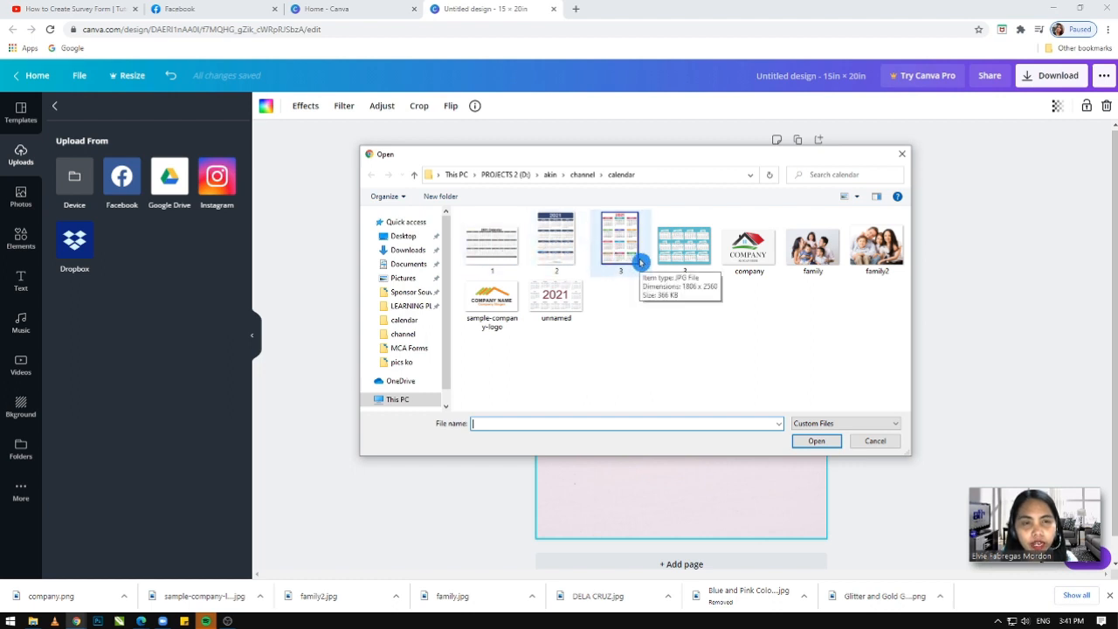
pyautogui.click(681, 255)
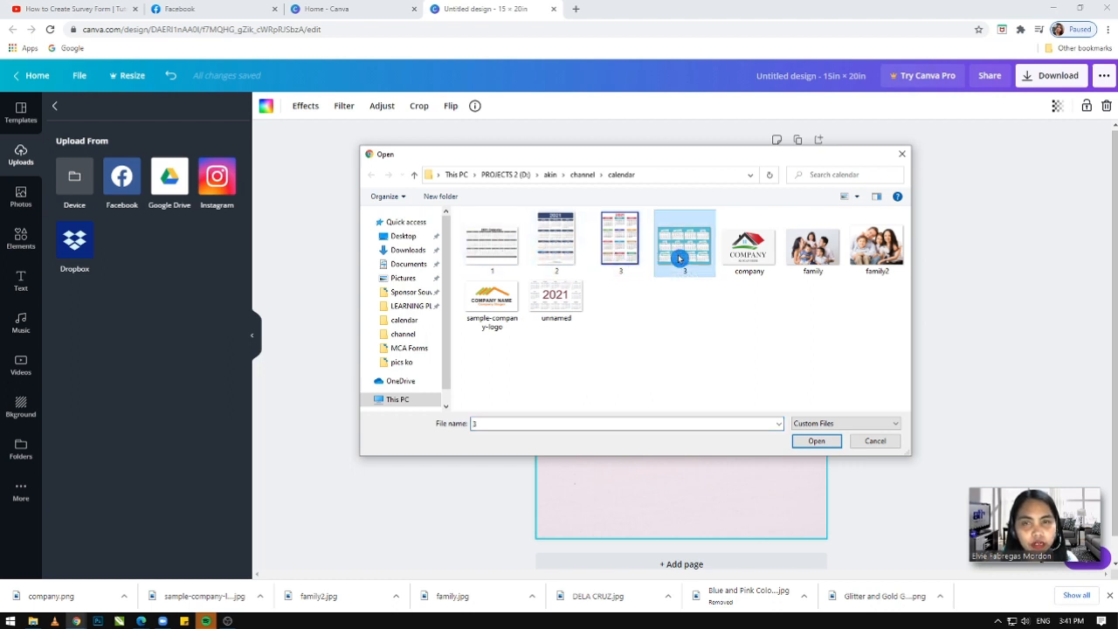
pyautogui.click(817, 441)
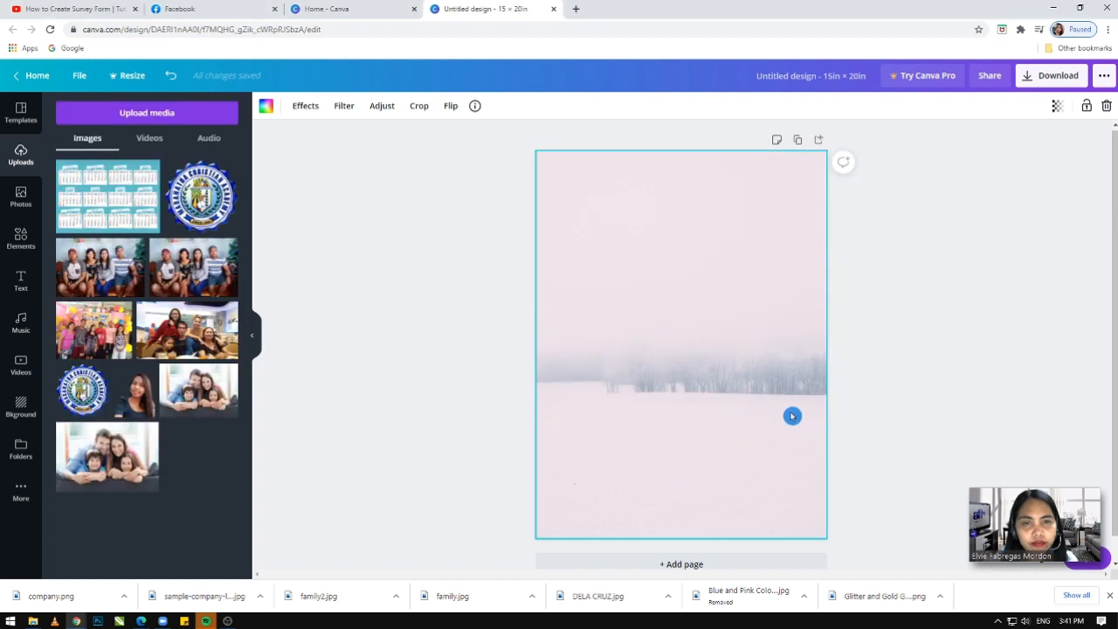
# - Add the teal calendar image to the page, place it in the lower half and enlarge it to about three quarters of the page width
pyautogui.click(187, 199)
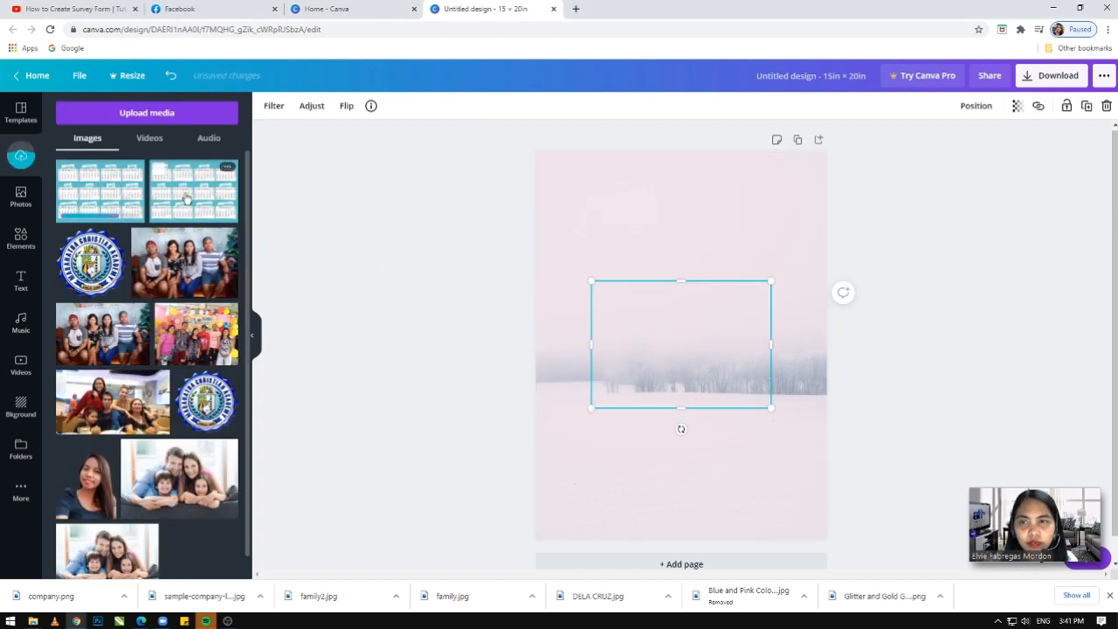
pyautogui.moveTo(695, 374); pyautogui.dragTo(686, 442)
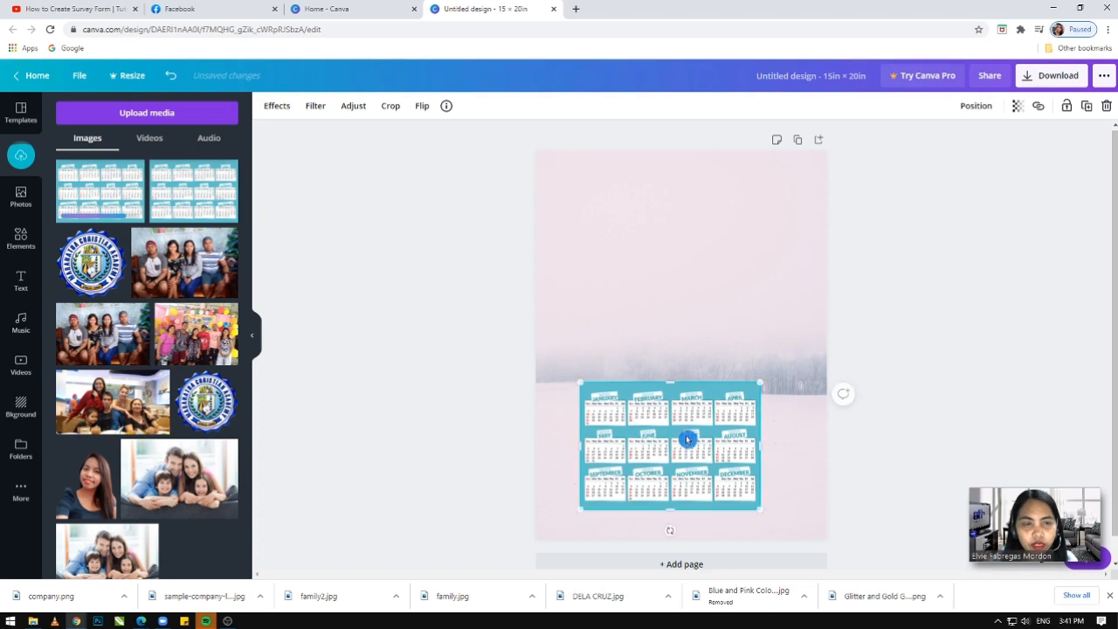
pyautogui.moveTo(761, 510); pyautogui.dragTo(785, 526)
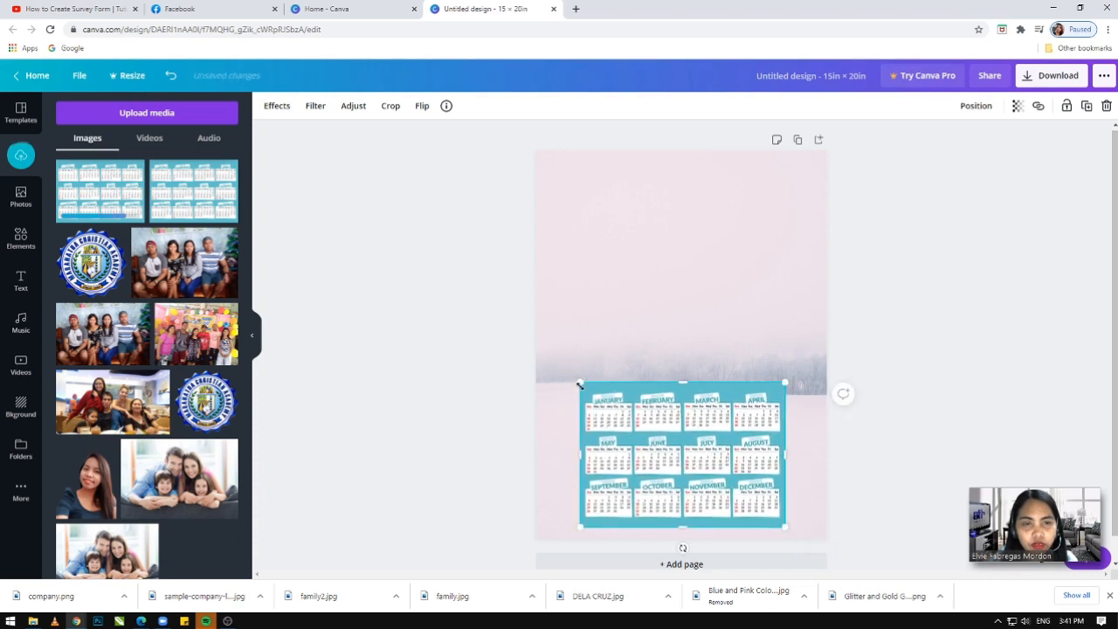
pyautogui.moveTo(581, 382); pyautogui.dragTo(564, 371)
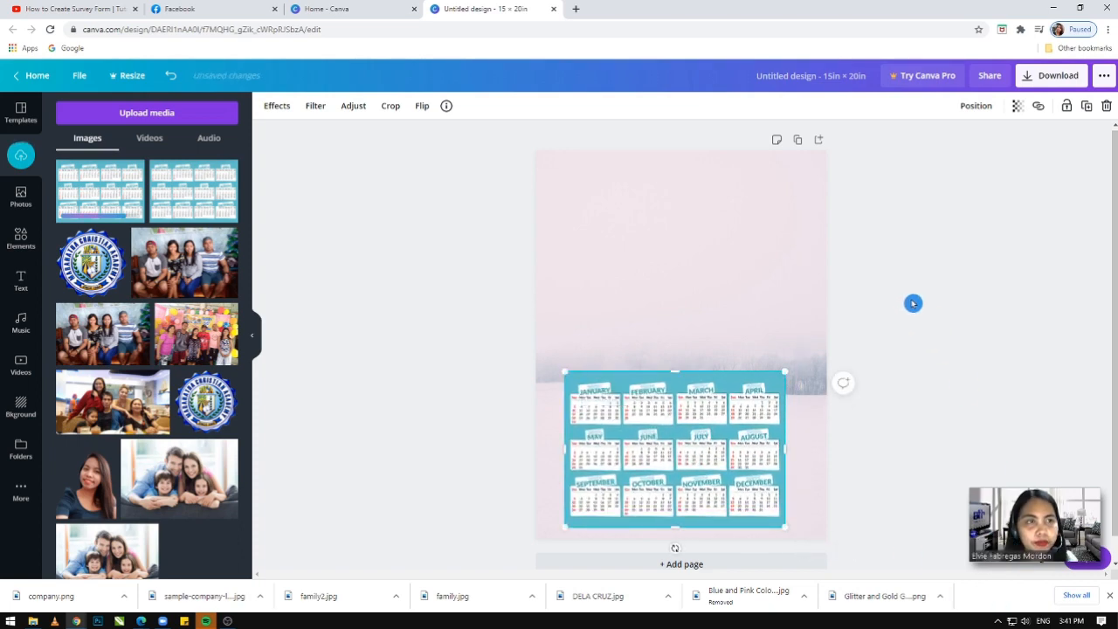
# - Enlarge the teal calendar image to nearly the full page width and centre it in the lower half of the page
pyautogui.scroll(4, 941, 313)
pyautogui.scroll(-4, 940, 312)
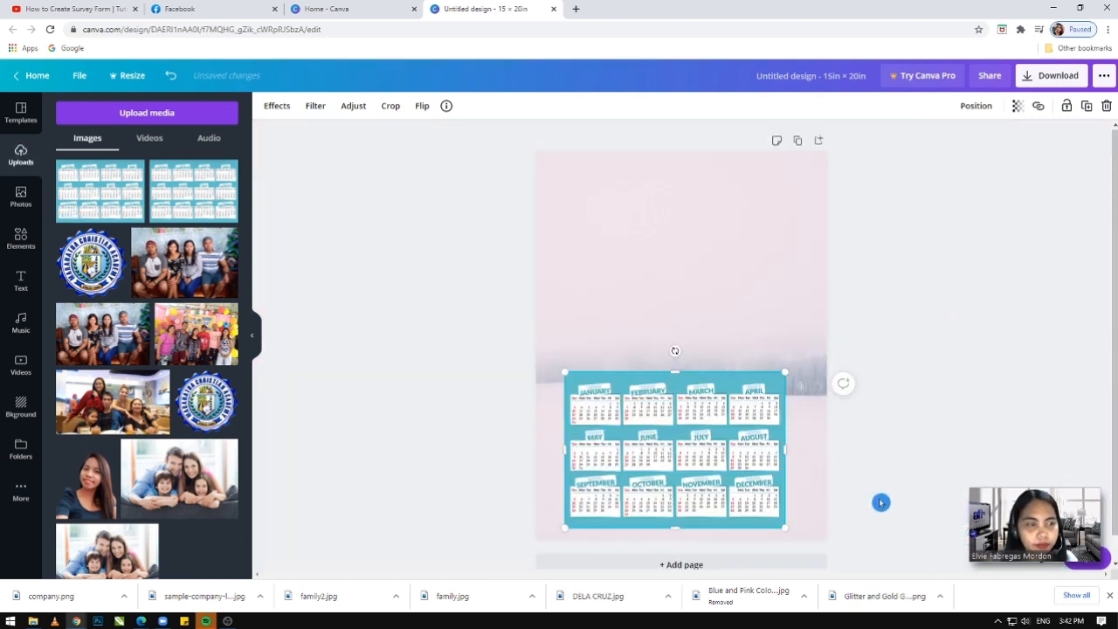
pyautogui.moveTo(785, 371); pyautogui.dragTo(797, 341)
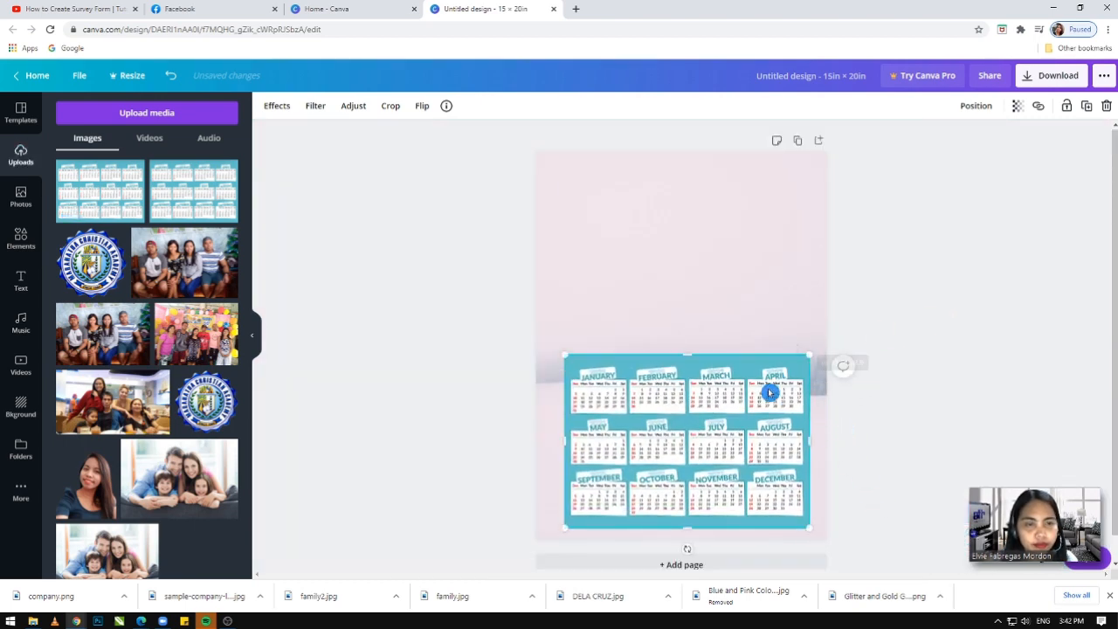
pyautogui.moveTo(768, 392); pyautogui.dragTo(760, 382)
pyautogui.moveTo(805, 517); pyautogui.dragTo(821, 533)
pyautogui.moveTo(557, 346); pyautogui.dragTo(545, 338)
pyautogui.moveTo(645, 385); pyautogui.dragTo(641, 388)
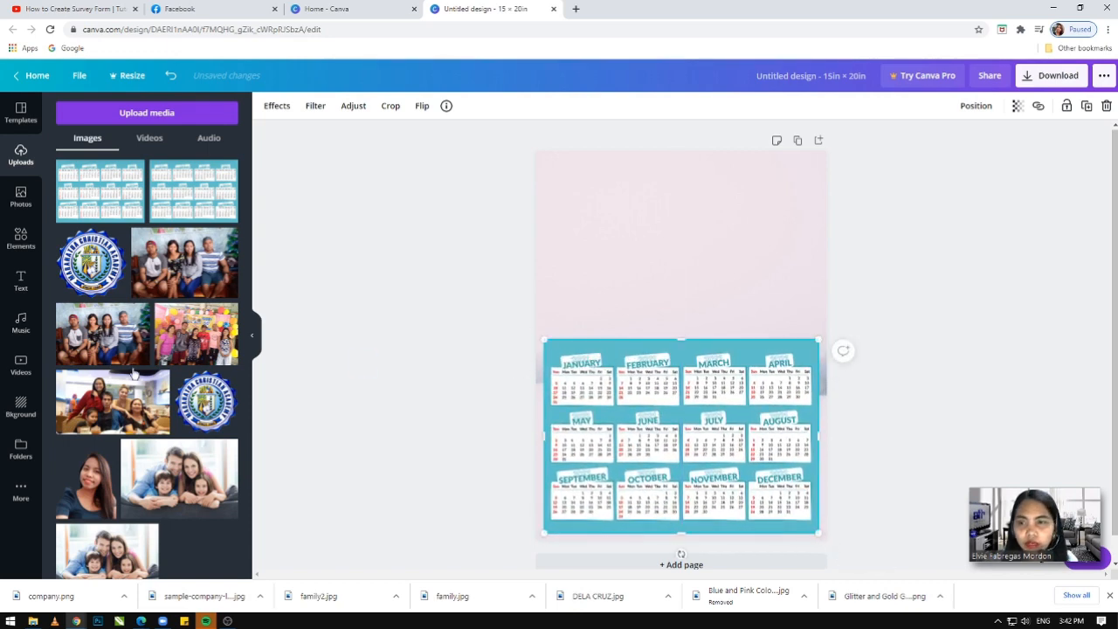
# - Try the white brick, misty snow and plain light backgrounds, and apply the textured teal-blue background to the page
pyautogui.click(21, 407)
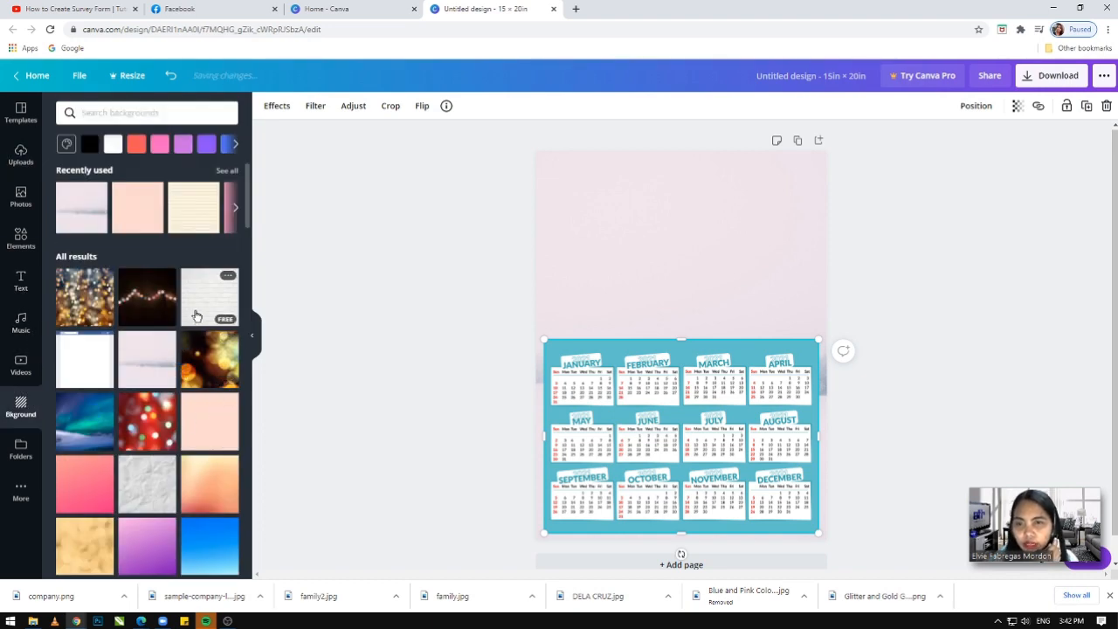
pyautogui.click(197, 316)
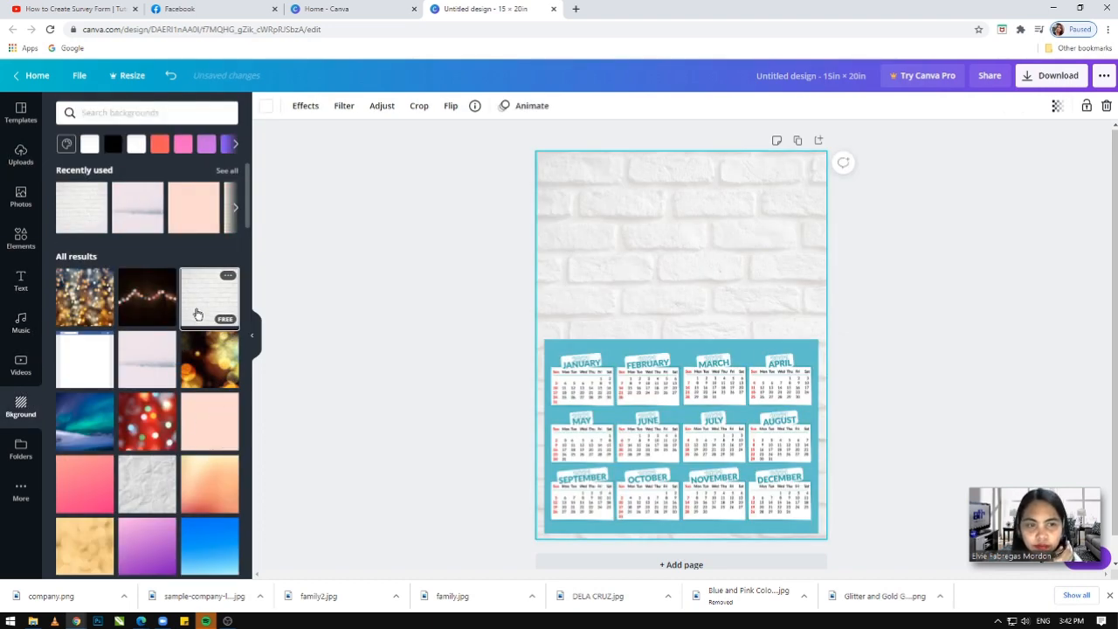
pyautogui.click(145, 365)
pyautogui.click(90, 374)
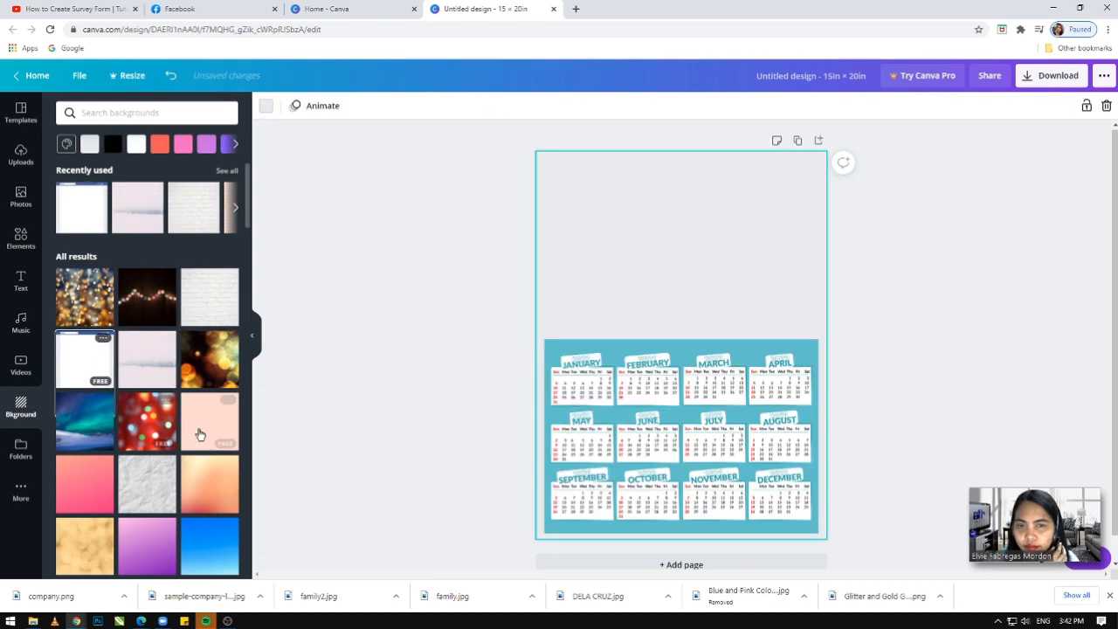
pyautogui.scroll(-5, 203, 423)
pyautogui.click(85, 234)
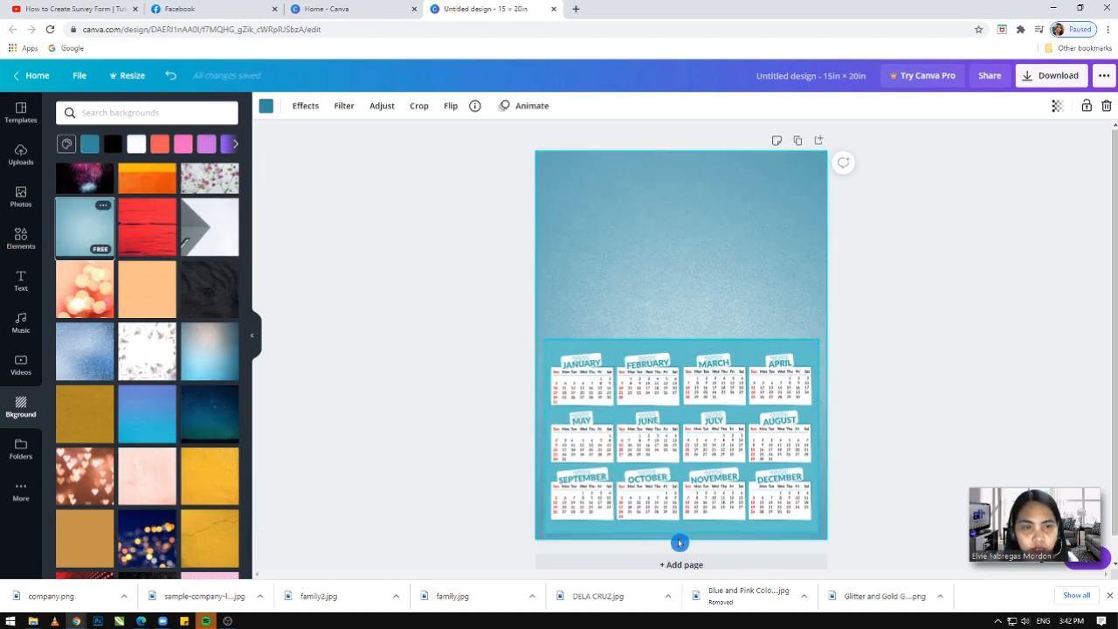
pyautogui.click(728, 451)
pyautogui.moveTo(724, 422); pyautogui.dragTo(724, 422)
pyautogui.click(944, 404)
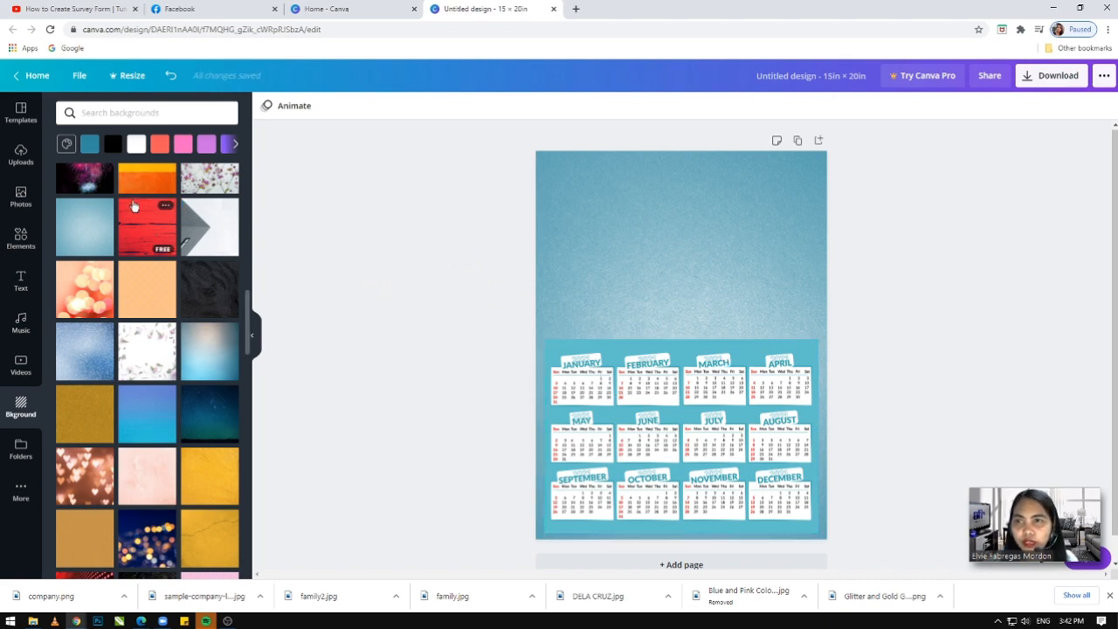
# - Add the uploaded photo of the family of four leaning on a sofa and place it in the upper half of the page
pyautogui.scroll(5, 134, 206)
pyautogui.click(21, 155)
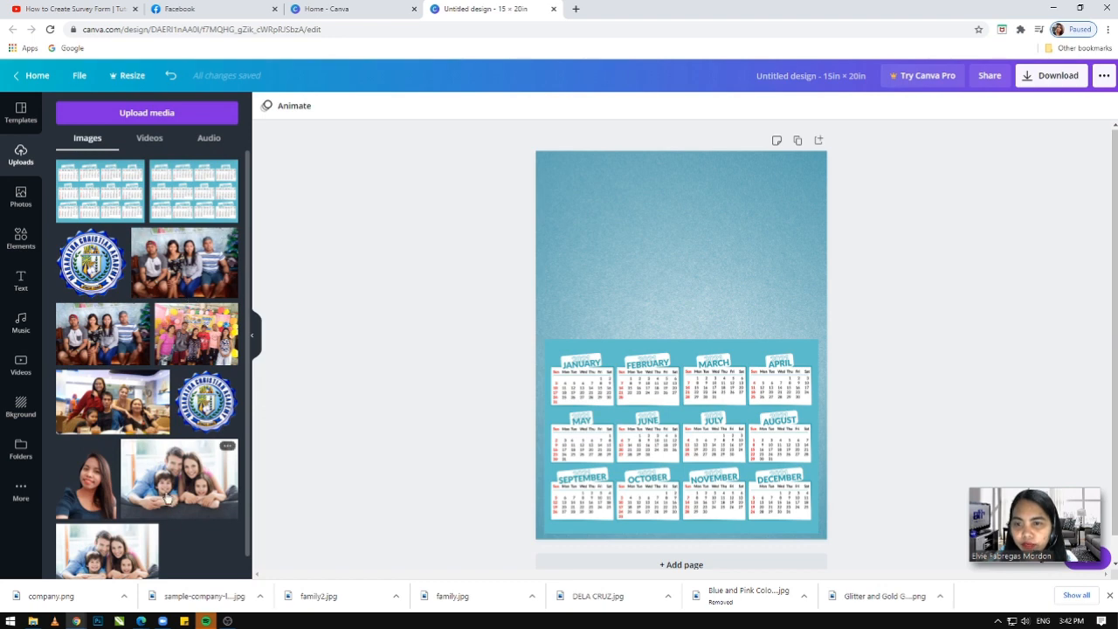
pyautogui.click(177, 479)
pyautogui.moveTo(720, 336); pyautogui.dragTo(718, 212)
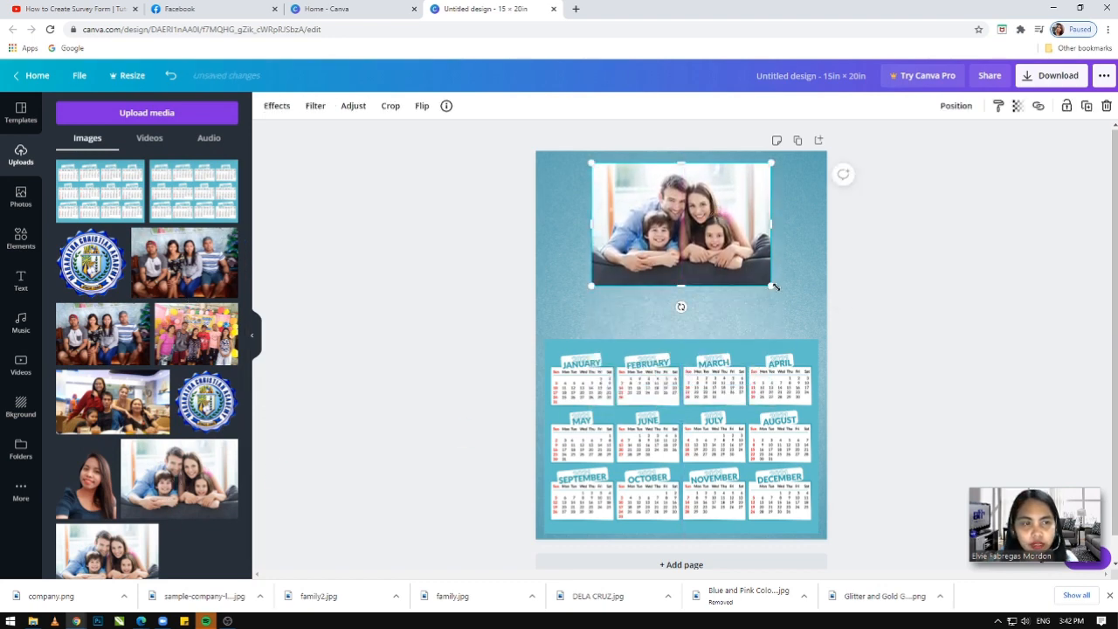
# - Resize the family photo to about 9.7 x 6.6 in and centre it horizontally near the page's upper edge
pyautogui.moveTo(775, 287); pyautogui.dragTo(788, 300)
pyautogui.moveTo(591, 300); pyautogui.dragTo(579, 303)
pyautogui.moveTo(675, 269); pyautogui.dragTo(677, 267)
pyautogui.moveTo(790, 305); pyautogui.dragTo(774, 292)
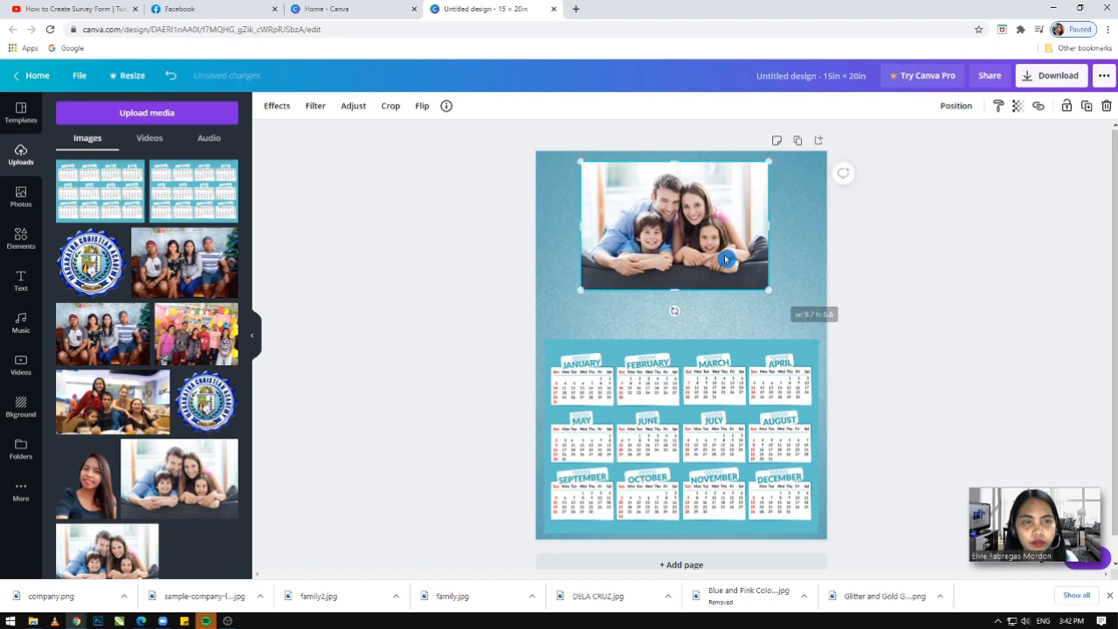
pyautogui.moveTo(724, 256); pyautogui.dragTo(734, 254)
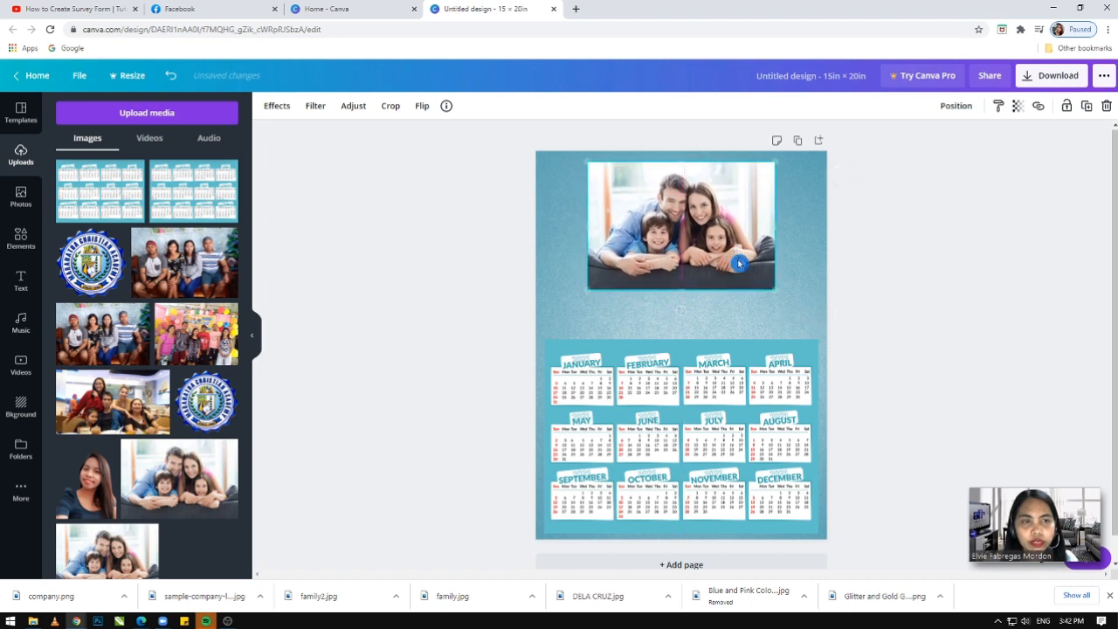
pyautogui.click(927, 295)
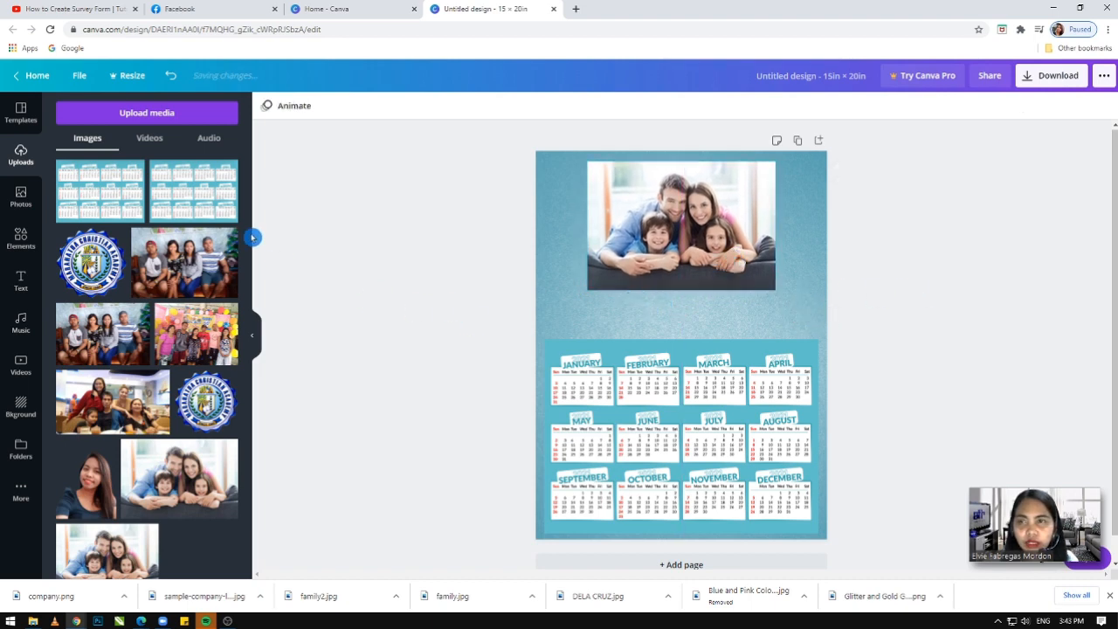
# - Add the recently used bold italic serif name-and-address text combination to the page below the family photo
pyautogui.click(24, 285)
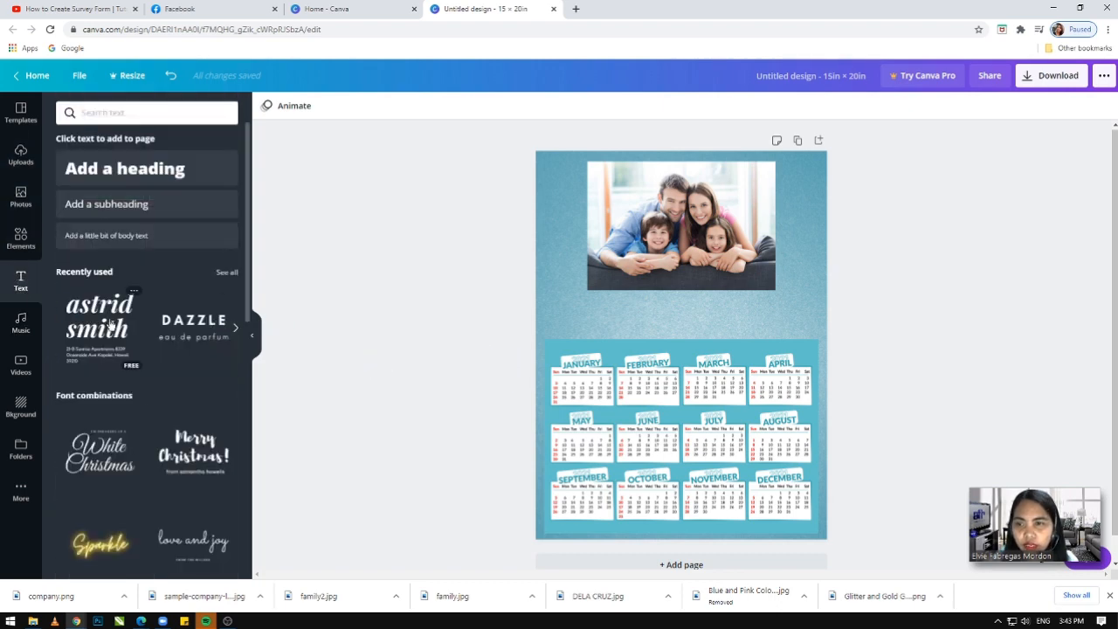
pyautogui.scroll(-5, 159, 382)
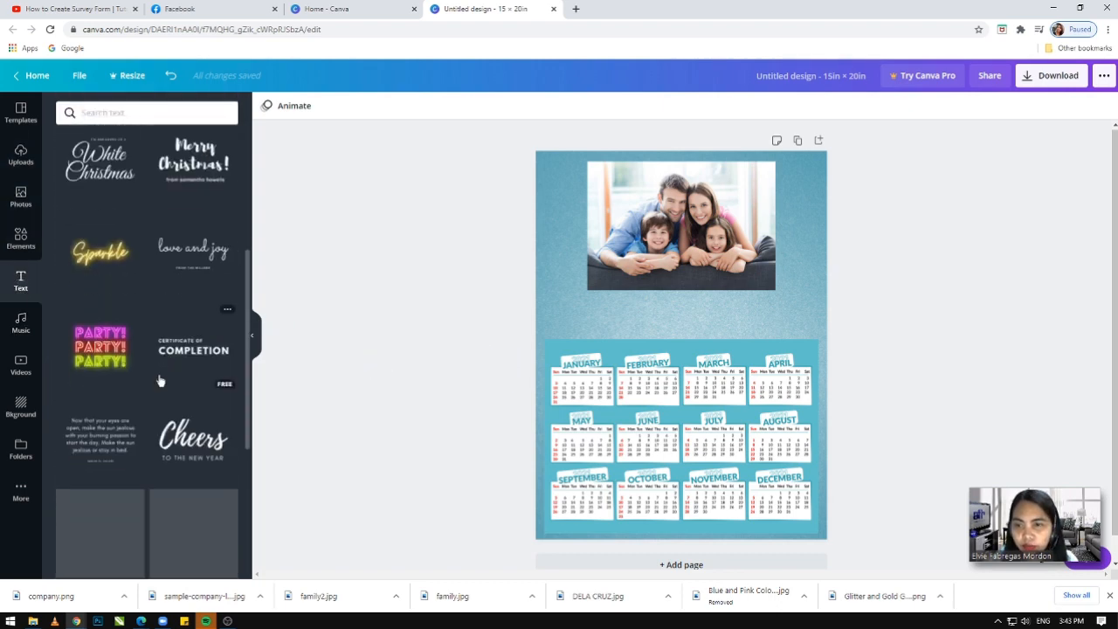
pyautogui.scroll(1, 165, 375)
pyautogui.scroll(5, 164, 375)
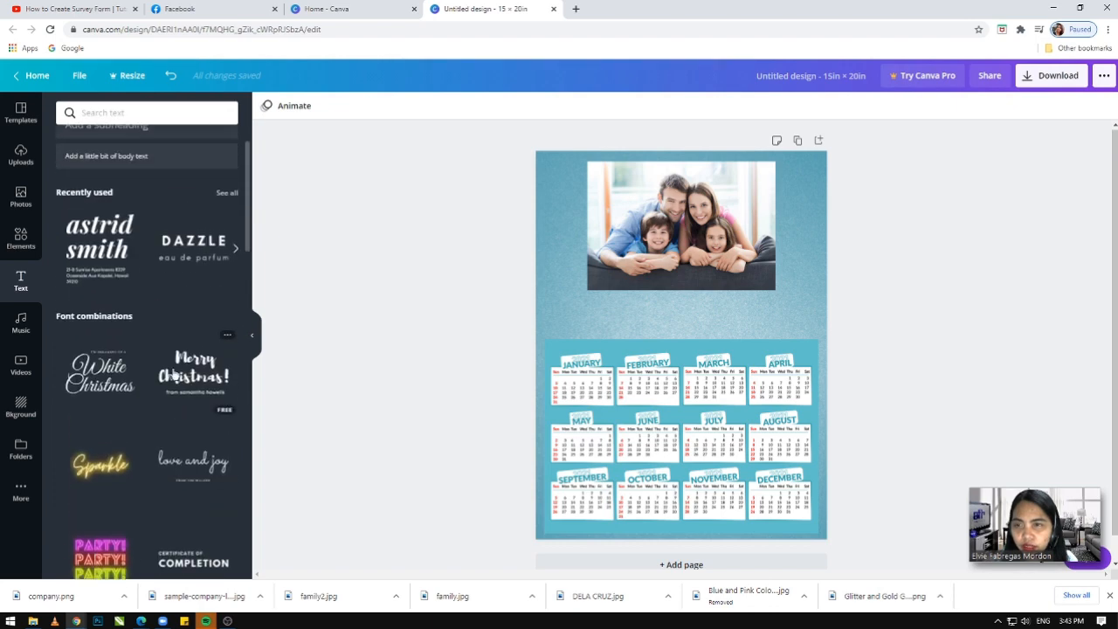
pyautogui.moveTo(98, 323); pyautogui.dragTo(724, 352)
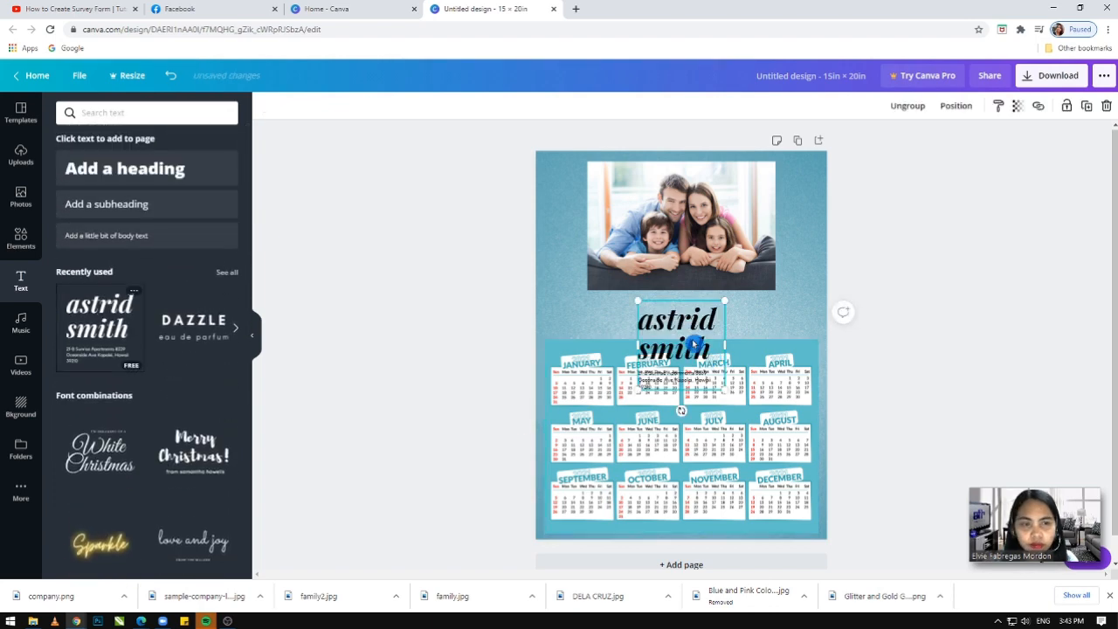
# - Replace the text combination's large heading with the family's surname followed by "Family"
pyautogui.click(690, 324)
pyautogui.doubleClick(713, 339)
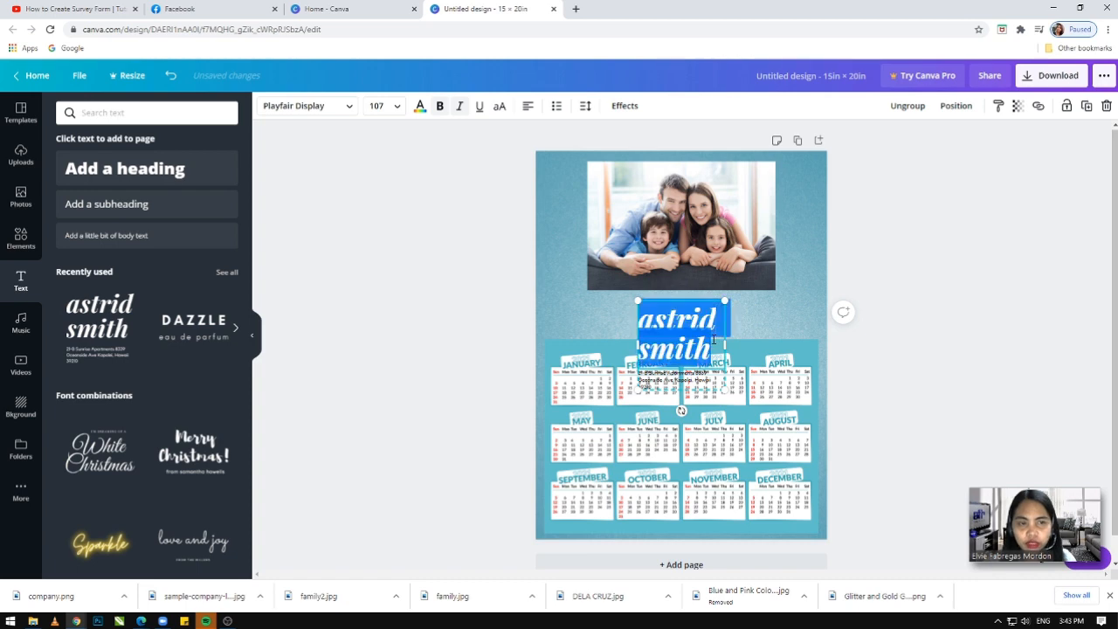
pyautogui.write('De')
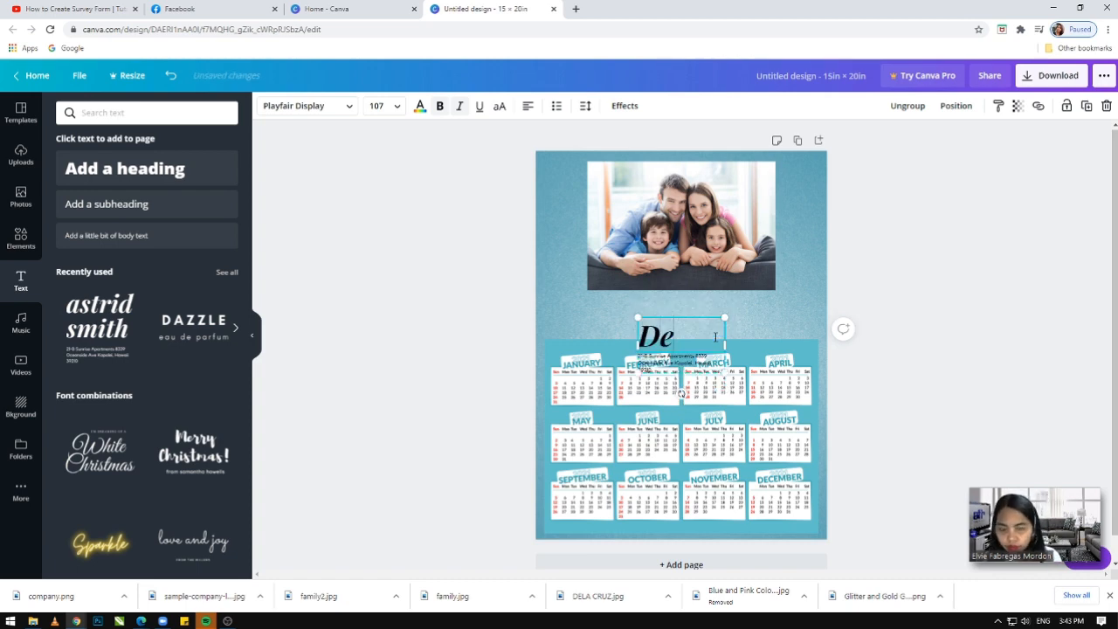
pyautogui.write('la Cruz')
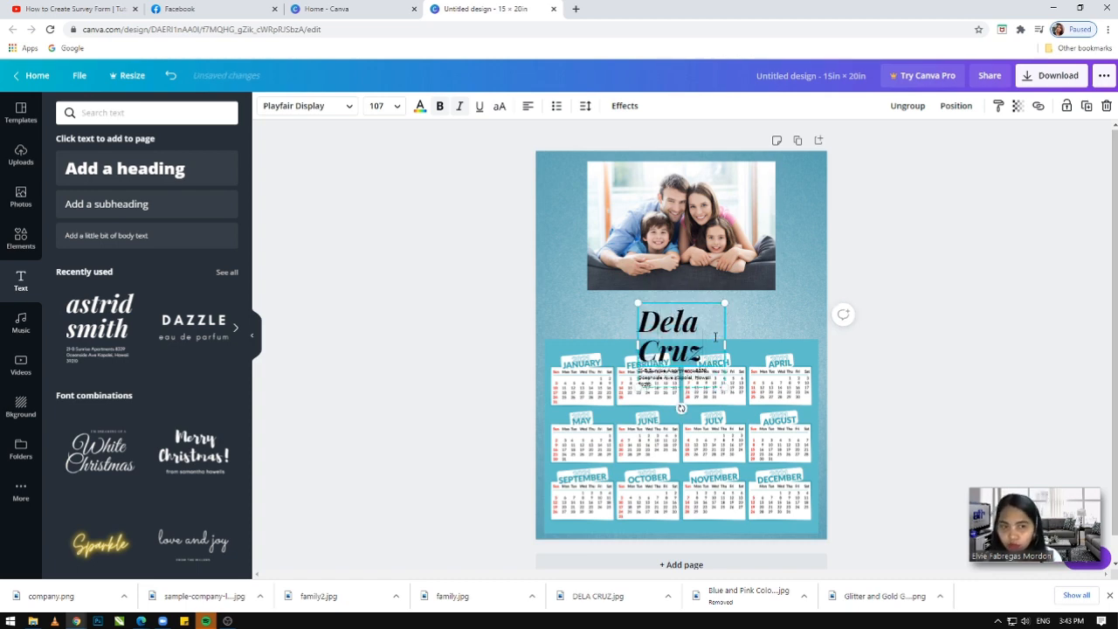
pyautogui.write(' Family')
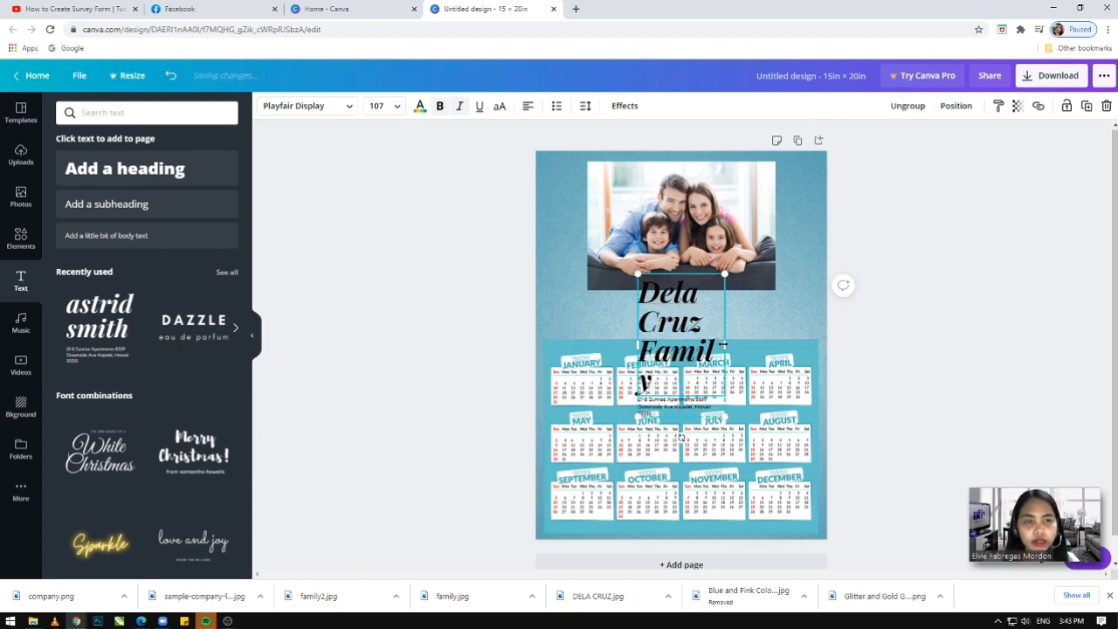
# - Widen and centre-align the family-name title, and scale it down to a single line between the photo and the calendar
pyautogui.moveTo(723, 345); pyautogui.dragTo(808, 346)
pyautogui.doubleClick(723, 329)
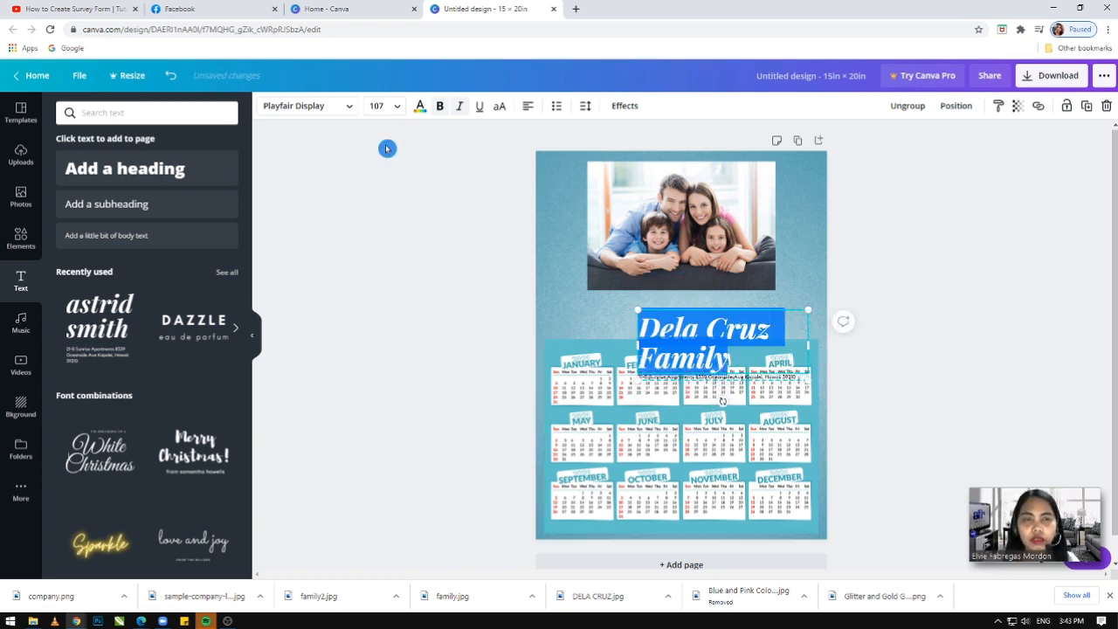
pyautogui.click(527, 106)
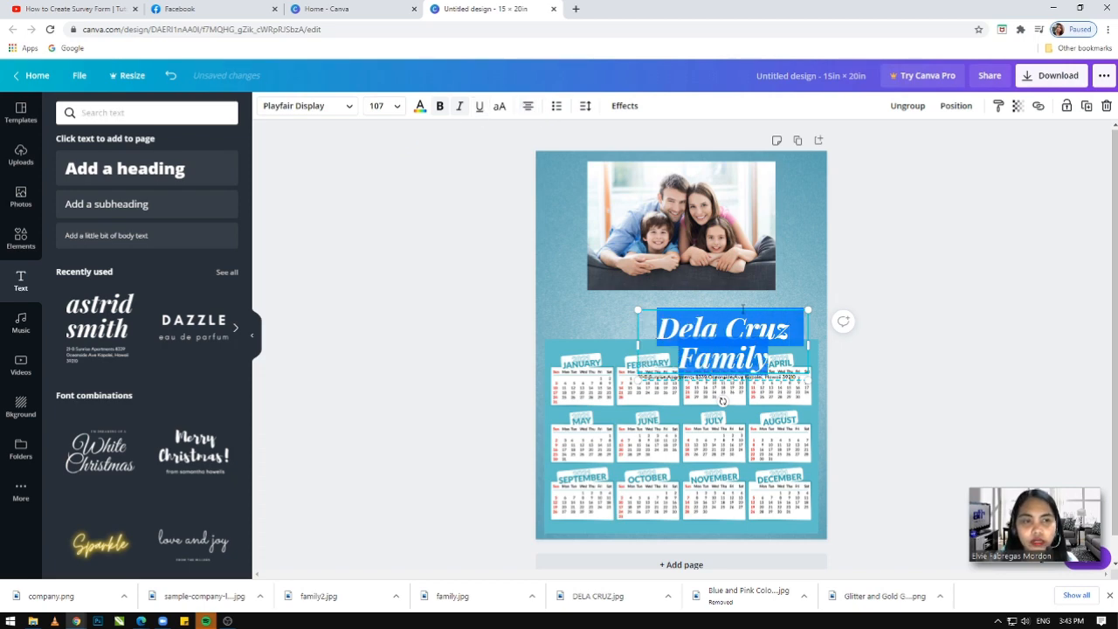
pyautogui.moveTo(724, 315); pyautogui.dragTo(679, 304)
pyautogui.click(856, 338)
pyautogui.click(720, 329)
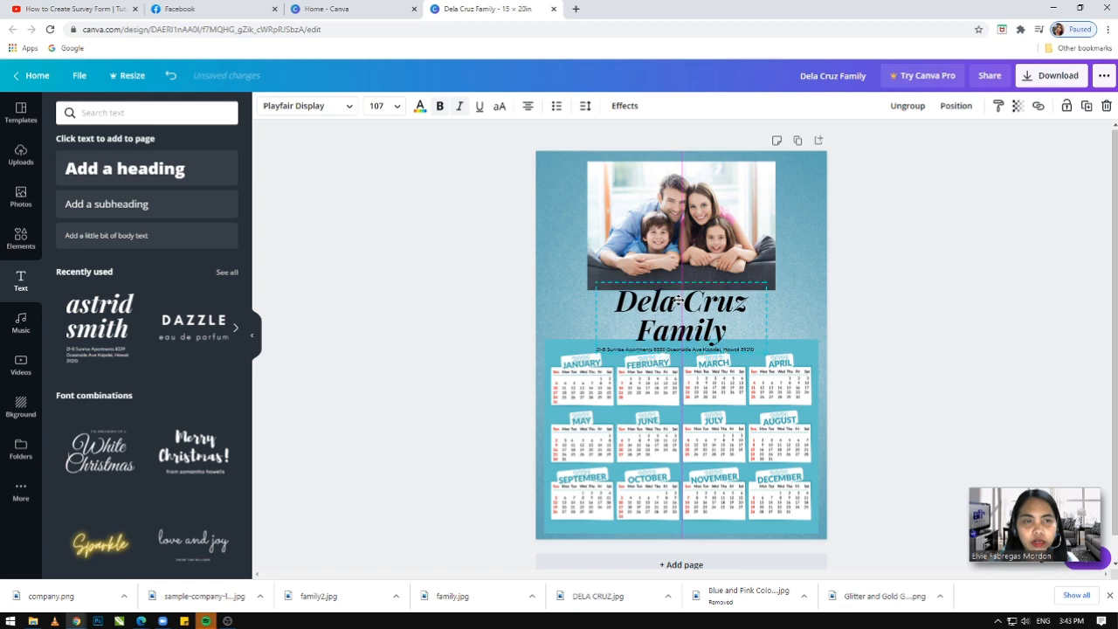
pyautogui.moveTo(766, 357); pyautogui.dragTo(716, 314)
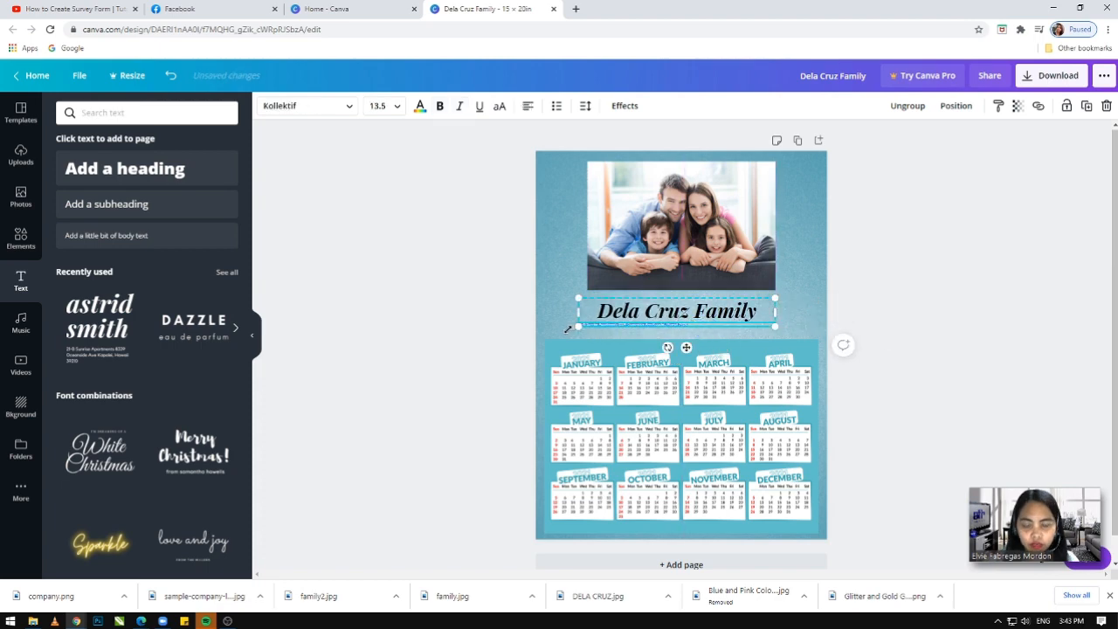
# - Remove the small address line under the family-name title and move the title slightly closer to the photo
pyautogui.click(906, 315)
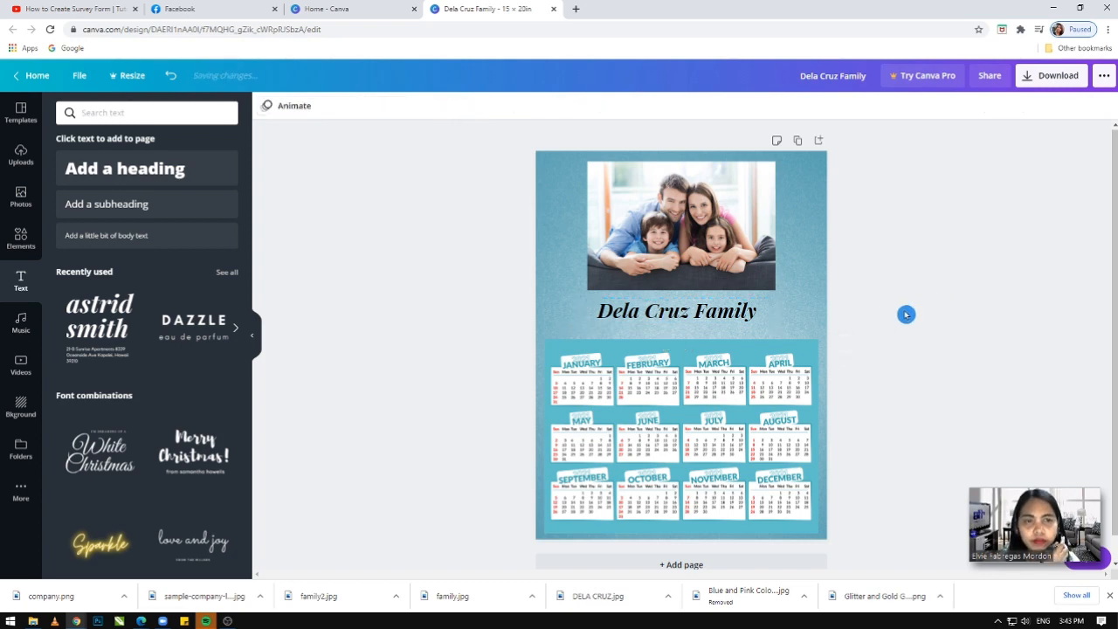
pyautogui.click(714, 316)
pyautogui.moveTo(715, 314); pyautogui.dragTo(726, 312)
pyautogui.click(843, 305)
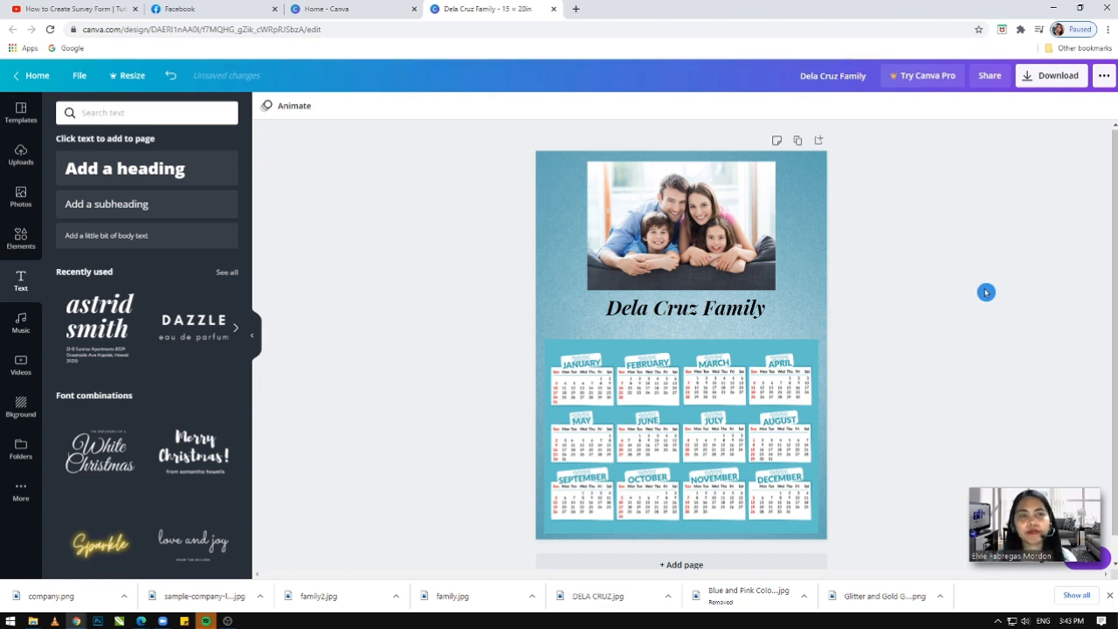
# - Try the dark grey photo colour and the default yellow on the family-name title
pyautogui.click(743, 307)
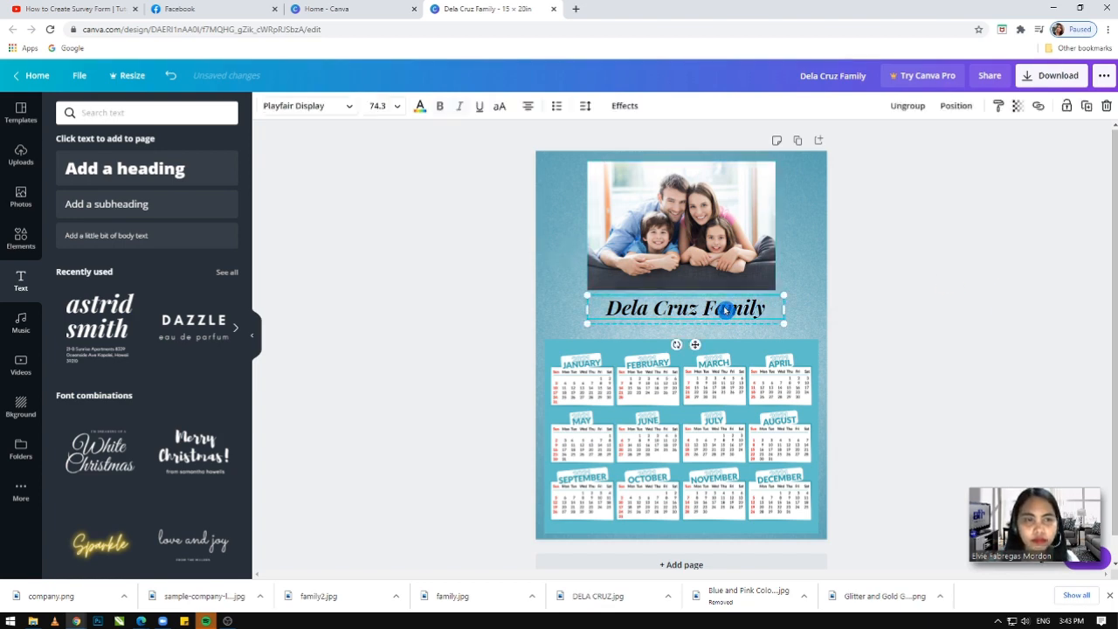
pyautogui.click(724, 304)
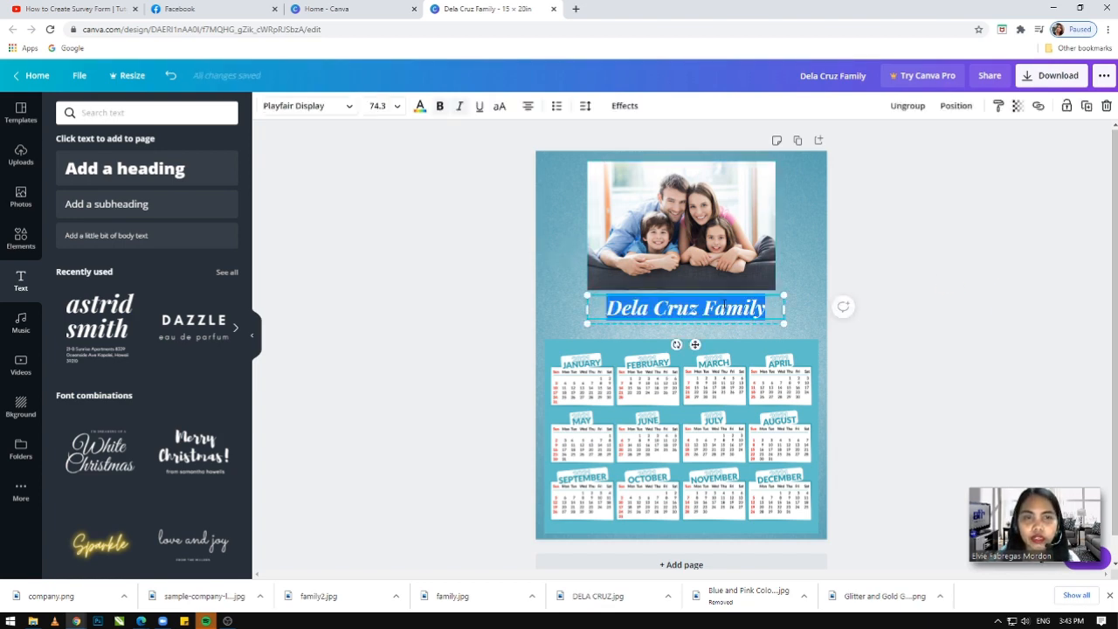
pyautogui.click(419, 107)
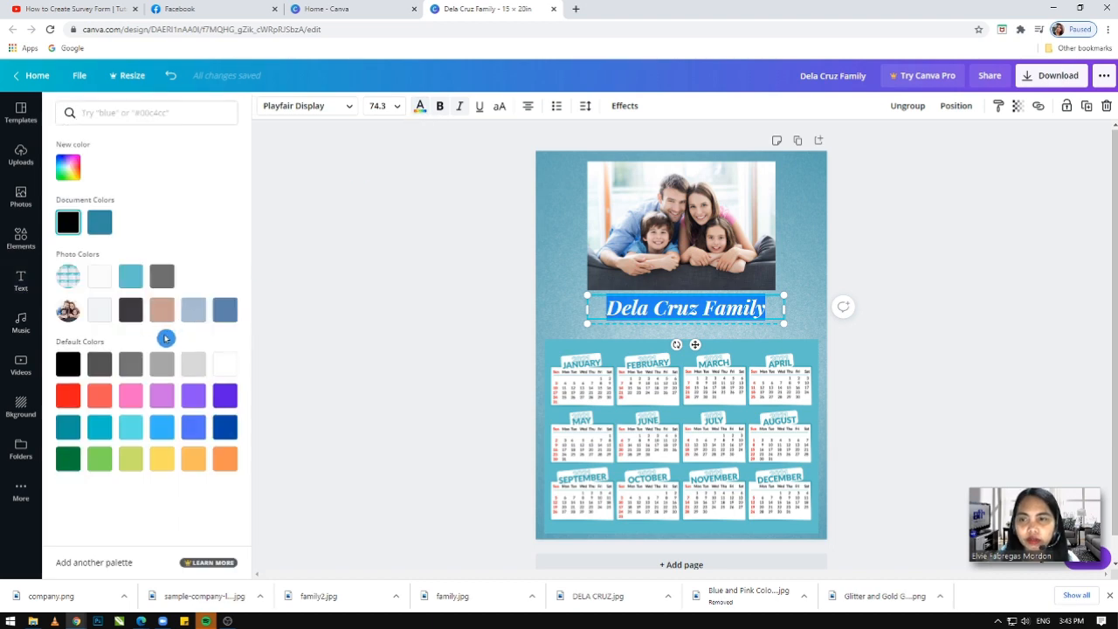
pyautogui.click(130, 311)
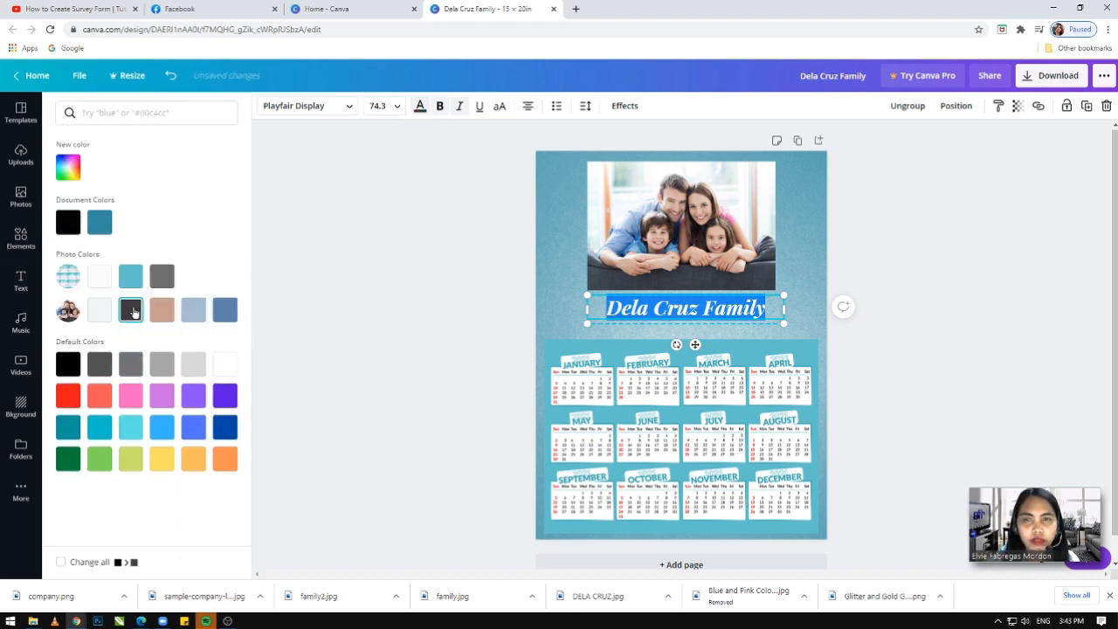
pyautogui.click(161, 464)
pyautogui.click(931, 334)
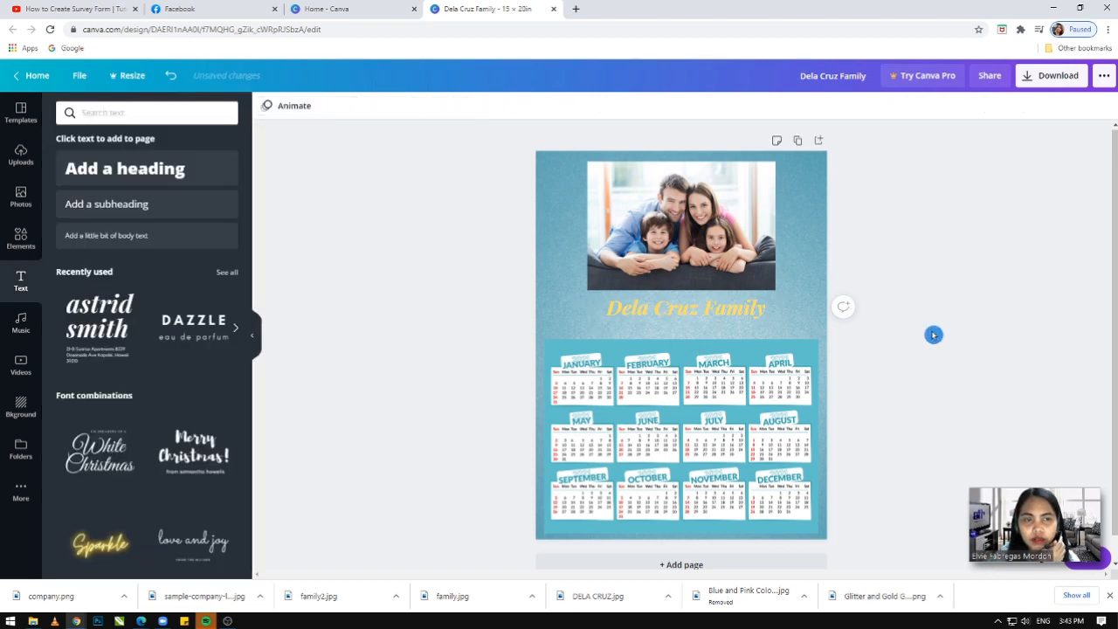
# - Change the family-name title's text colour to the default dark blue
pyautogui.click(722, 312)
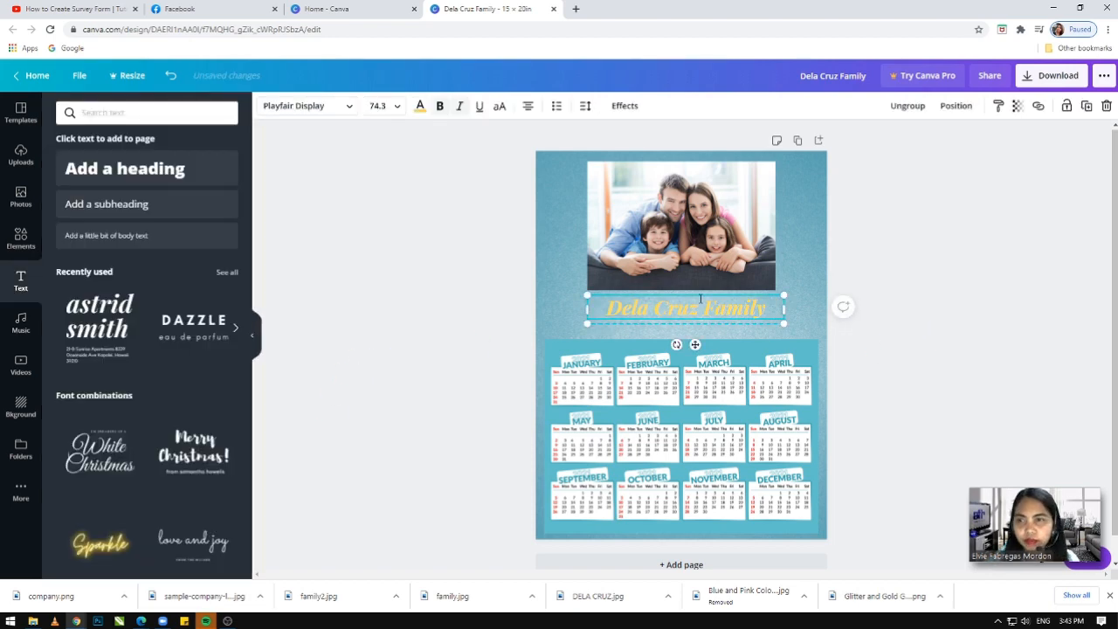
pyautogui.doubleClick(699, 299)
pyautogui.click(420, 106)
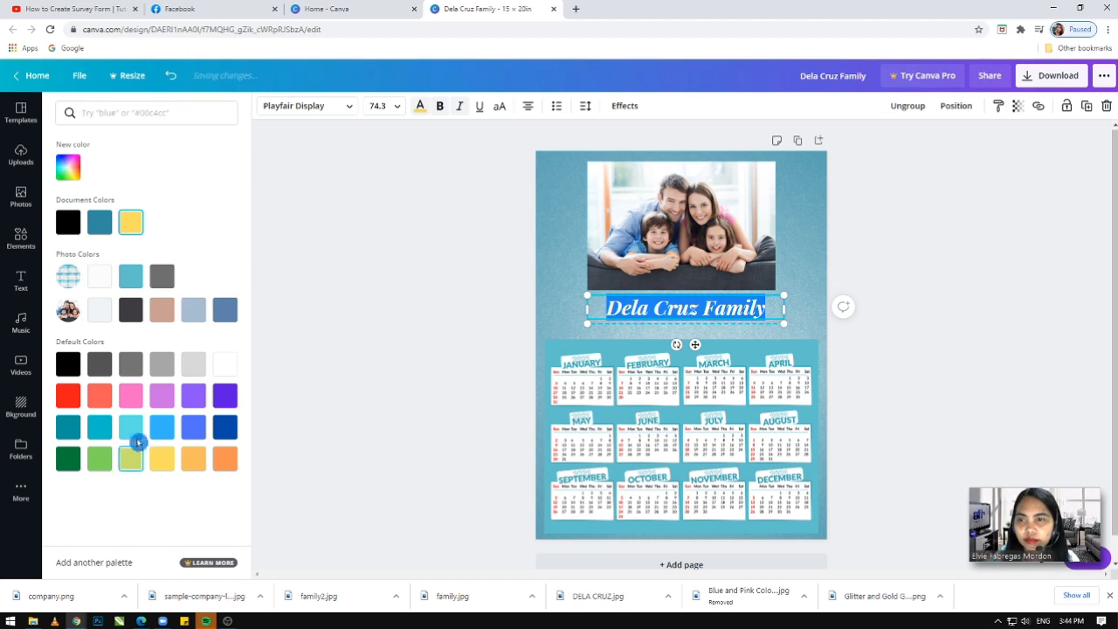
pyautogui.click(224, 428)
pyautogui.click(916, 328)
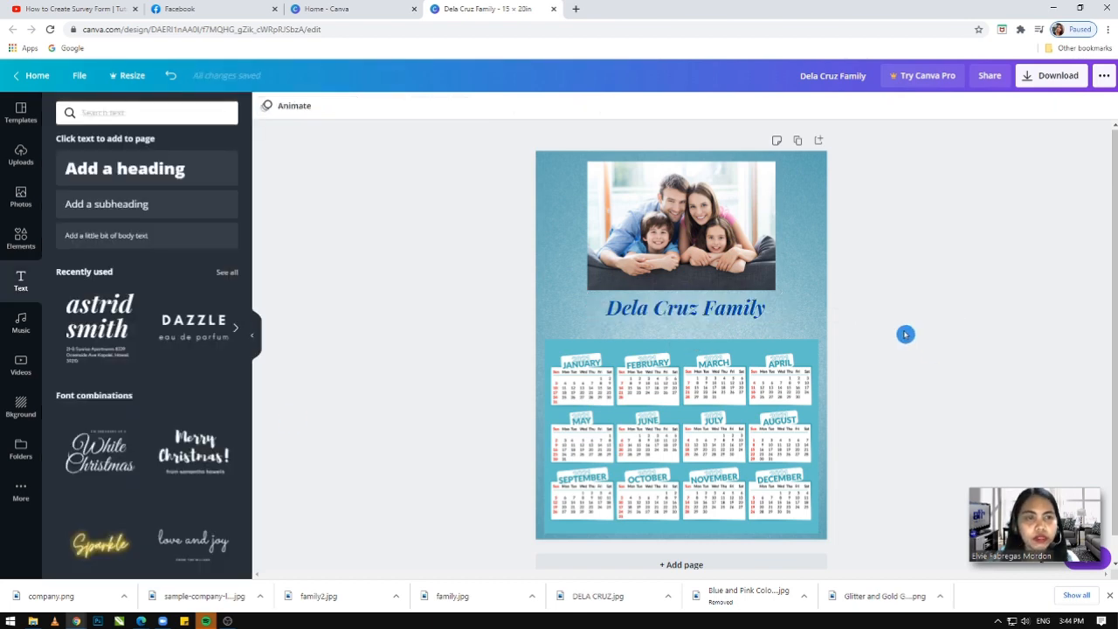
# - Try the family-name title without bold formatting
pyautogui.click(740, 309)
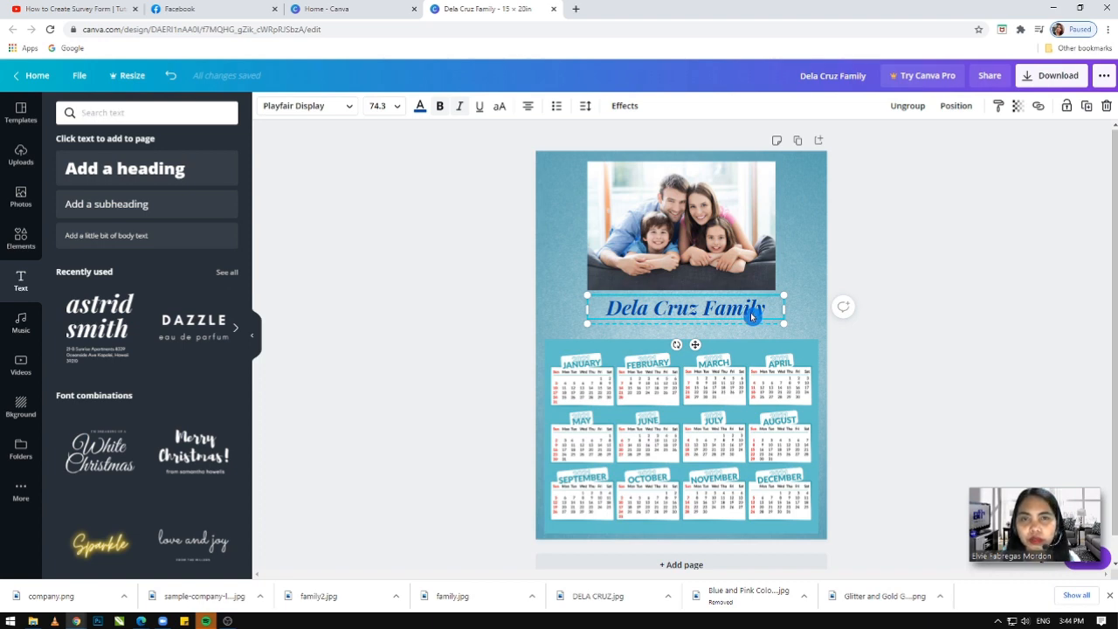
pyautogui.click(439, 107)
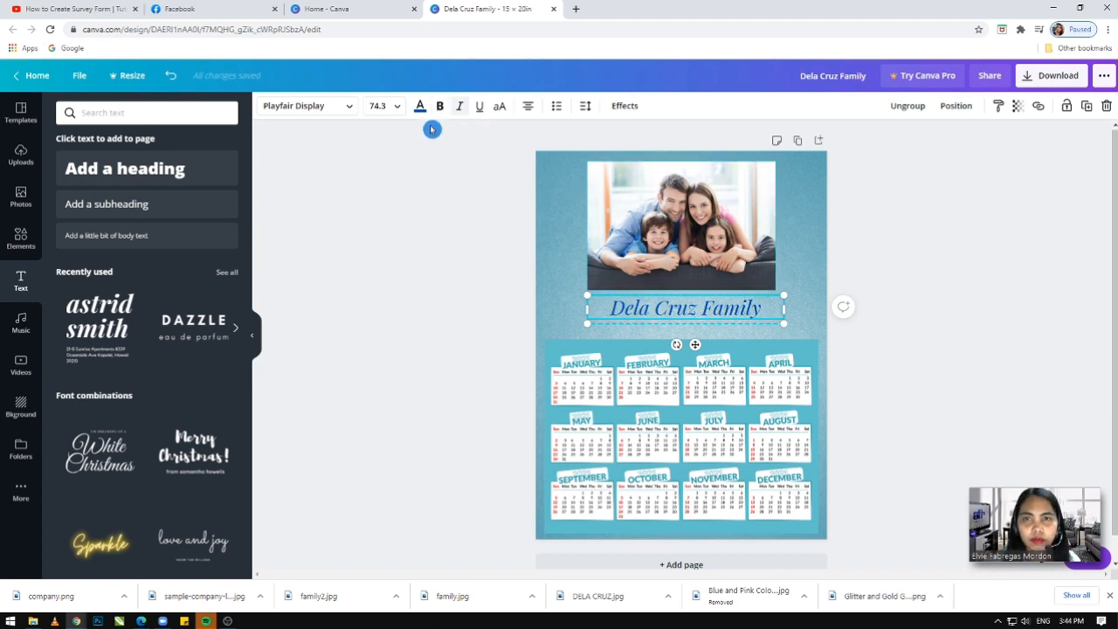
pyautogui.click(1007, 278)
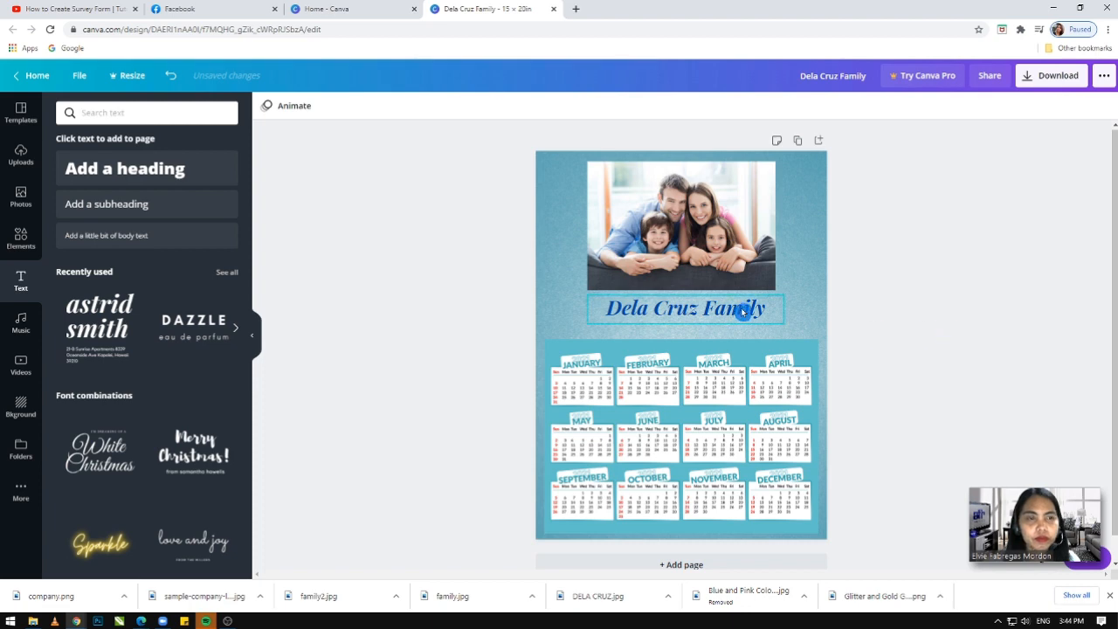
# - Shift the family-name title slightly so it is centred horizontally on the page under the photo
pyautogui.moveTo(740, 309); pyautogui.dragTo(736, 307)
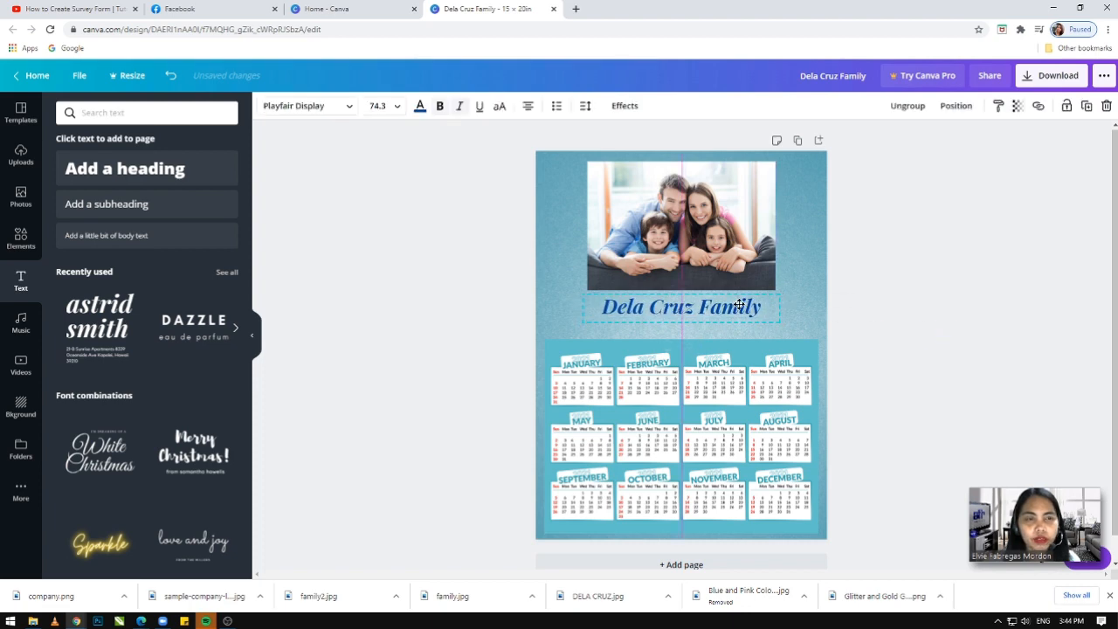
pyautogui.click(952, 317)
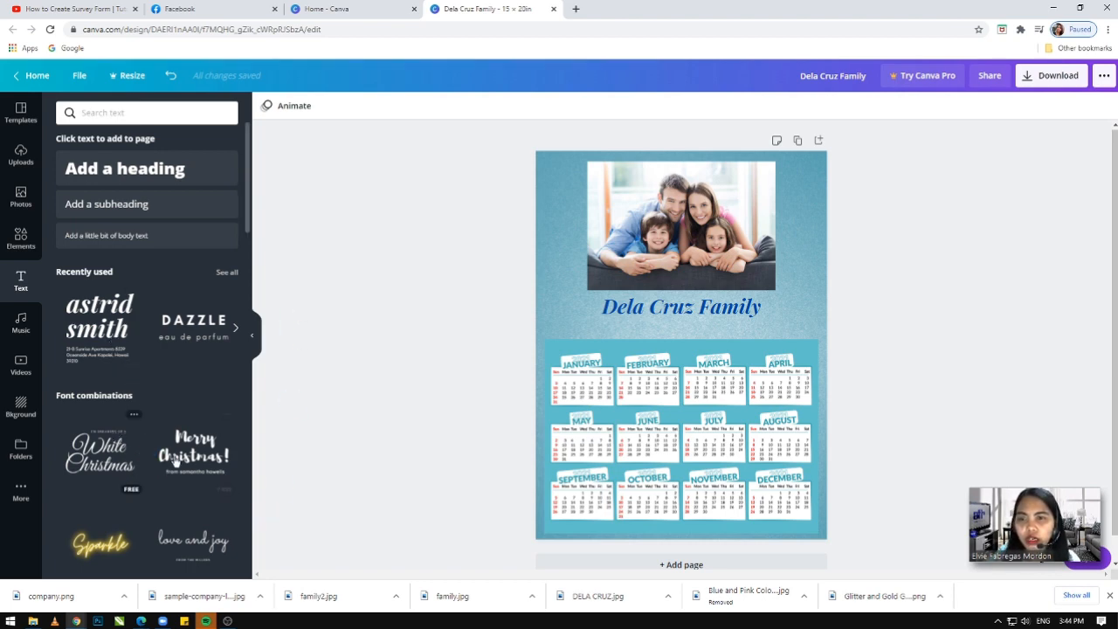
# - Add the DAZZLE text design to the page and replace its heading with 2021
pyautogui.click(186, 330)
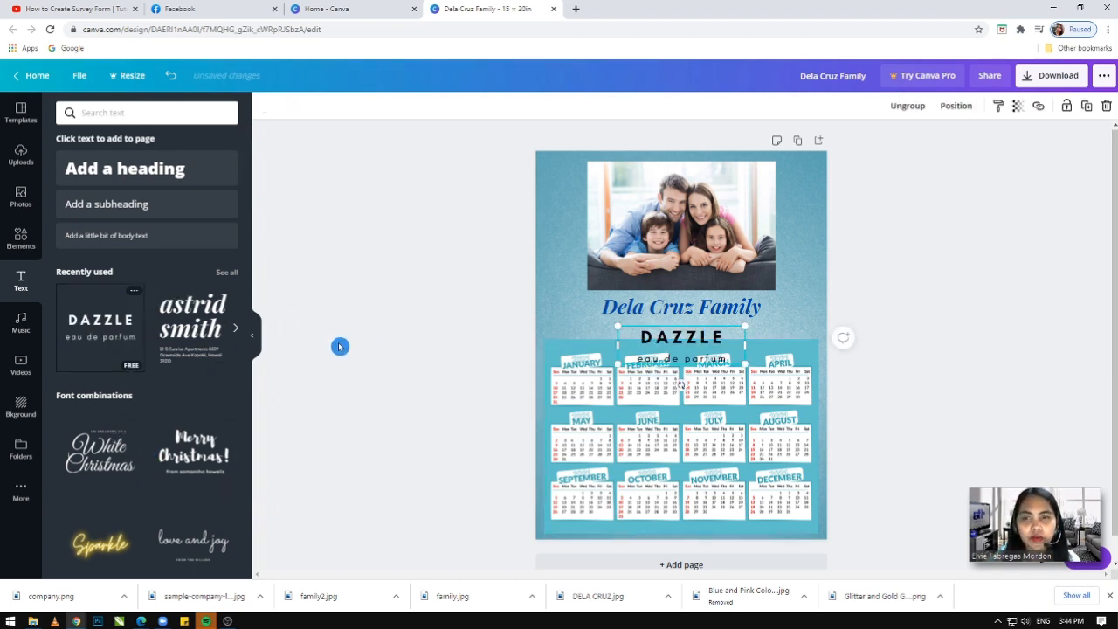
pyautogui.click(706, 341)
pyautogui.doubleClick(704, 337)
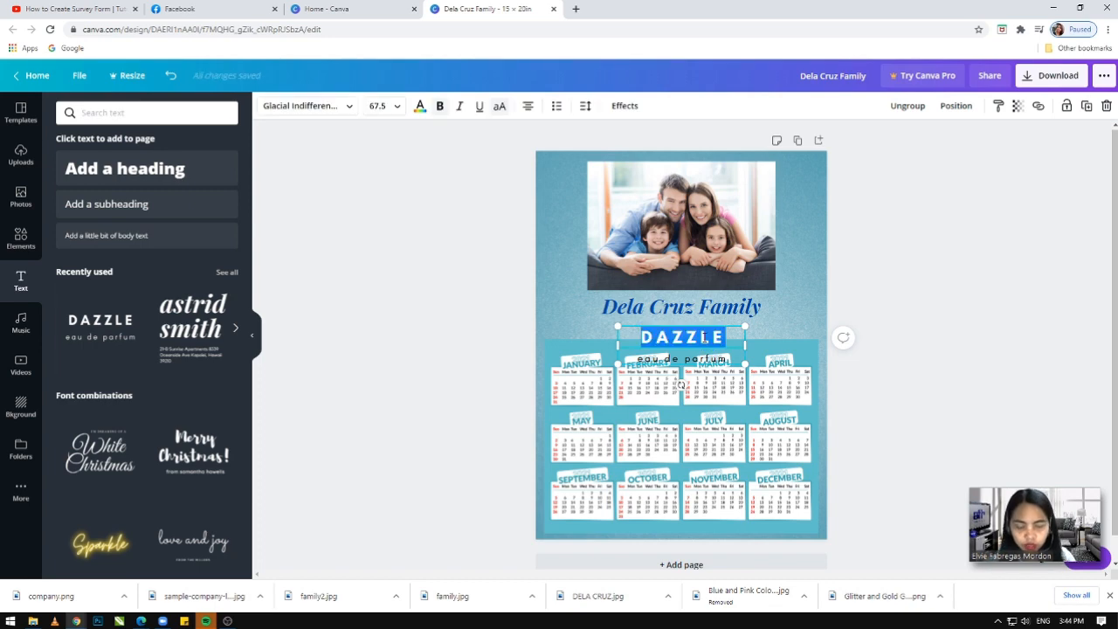
pyautogui.write('2021')
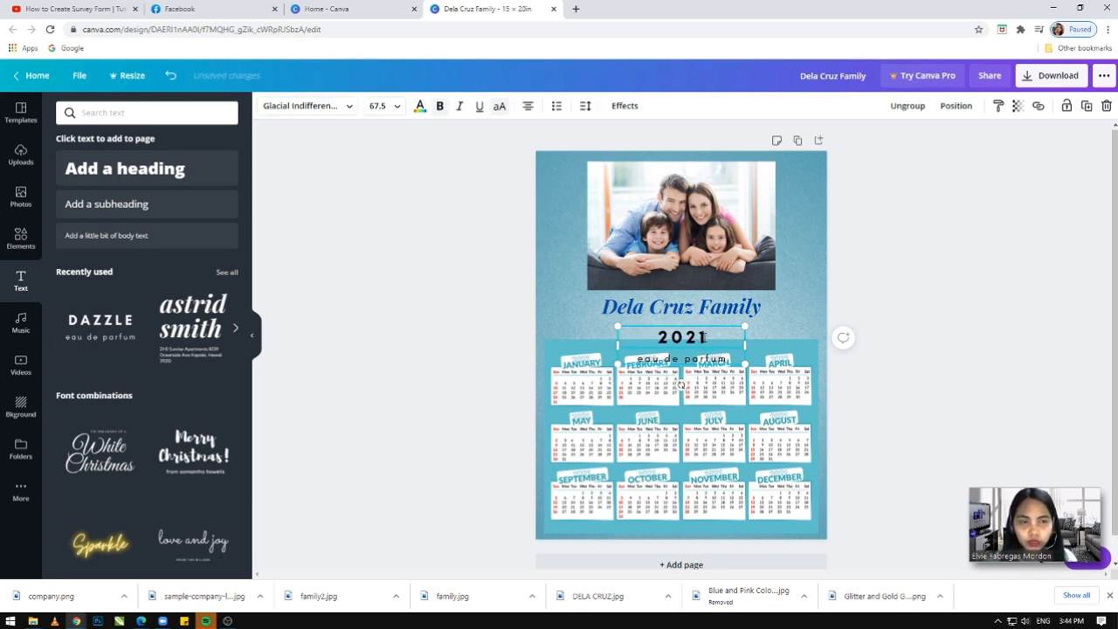
# - Remove the "eau de parfum" line under the 2021 text
pyautogui.click(718, 358)
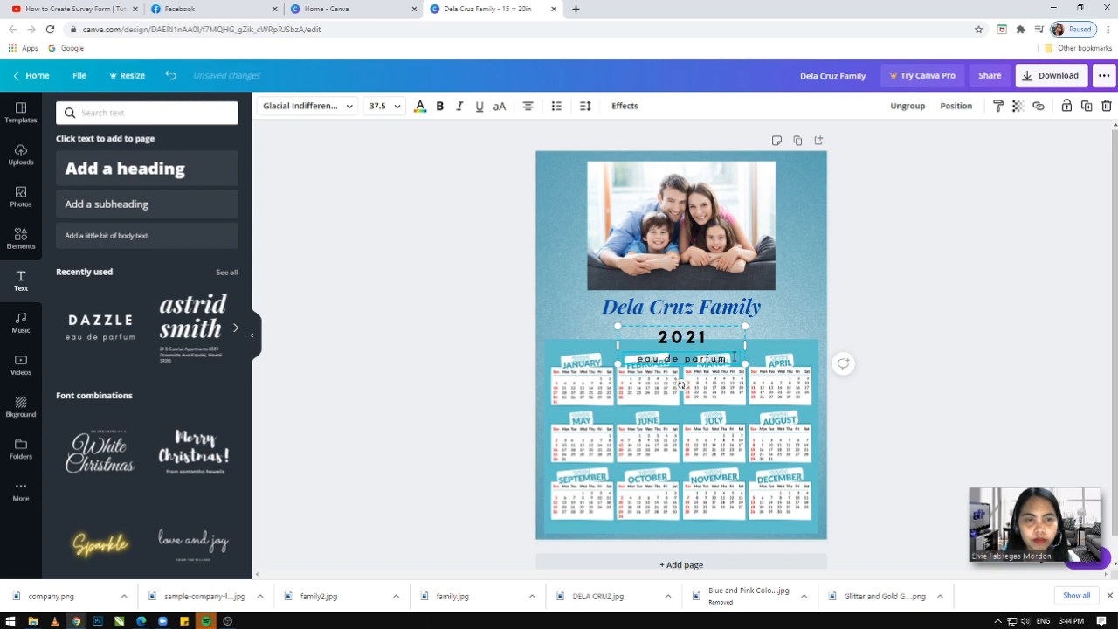
pyautogui.moveTo(732, 355); pyautogui.dragTo(618, 360)
pyautogui.press('BackSpace')
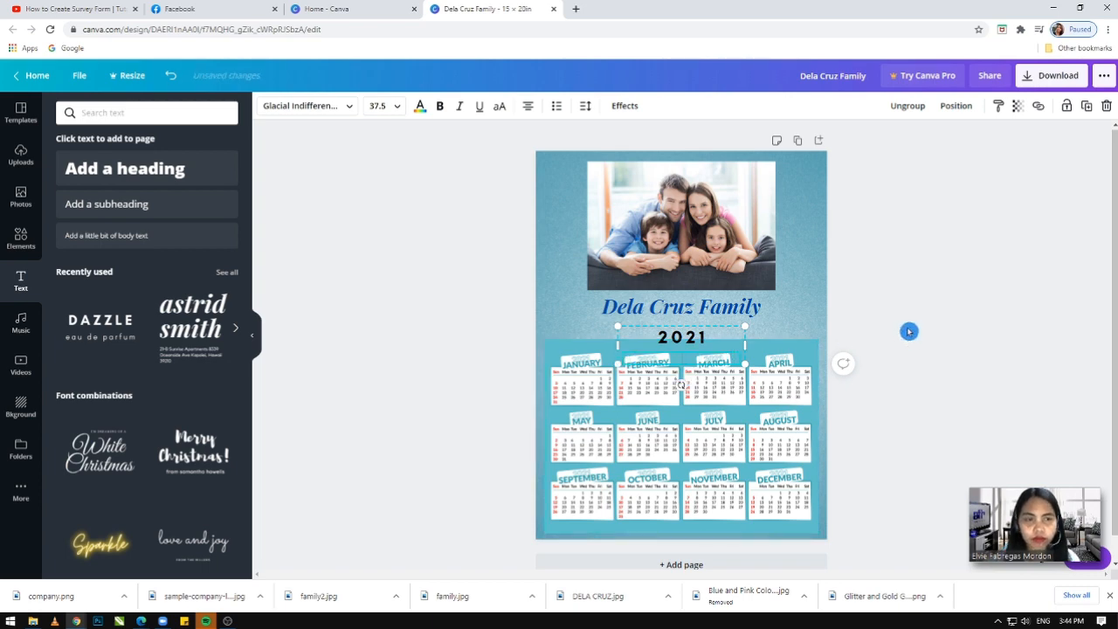
pyautogui.click(888, 330)
# - Move the 2021 text to the page's right side, just above the calendar graphic
pyautogui.click(699, 337)
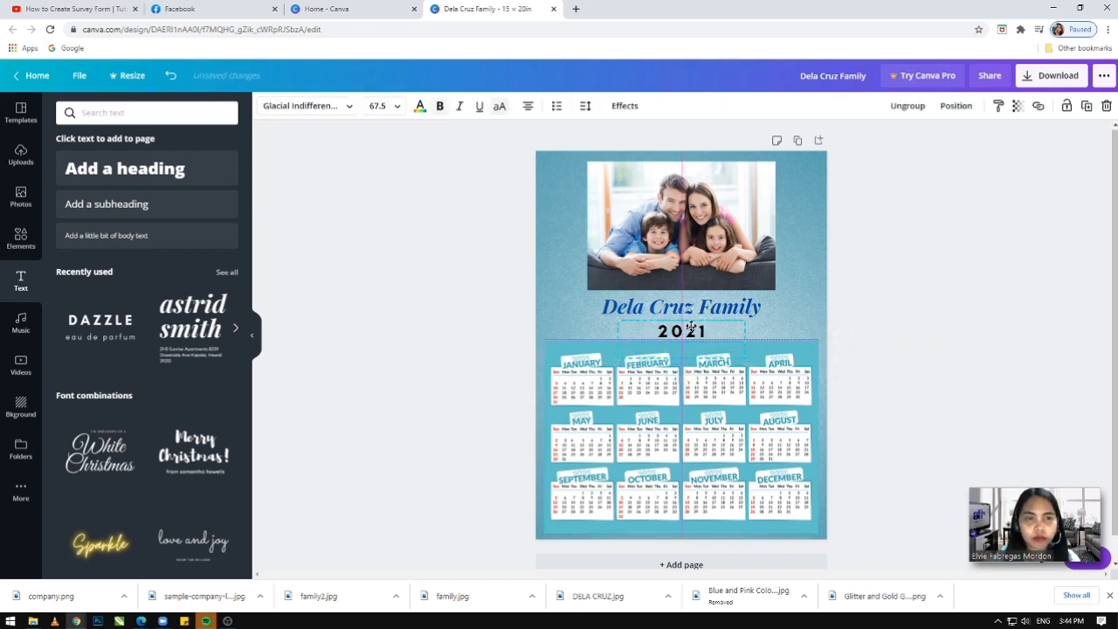
pyautogui.moveTo(691, 335); pyautogui.dragTo(800, 330)
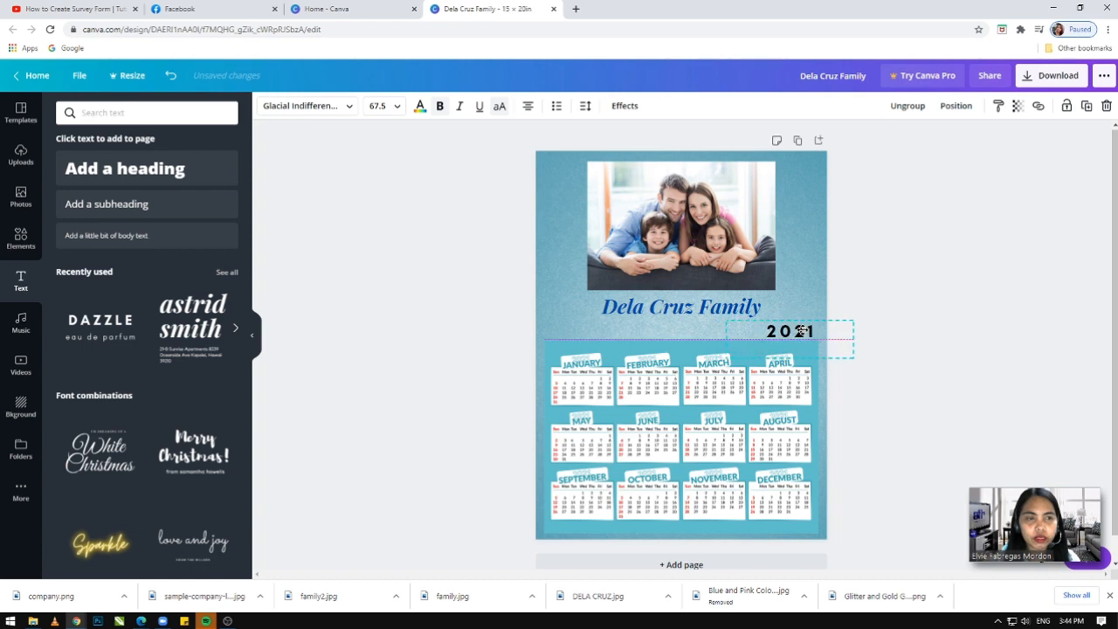
# - Change the 2021 text colour to the white photo colour
pyautogui.doubleClick(800, 330)
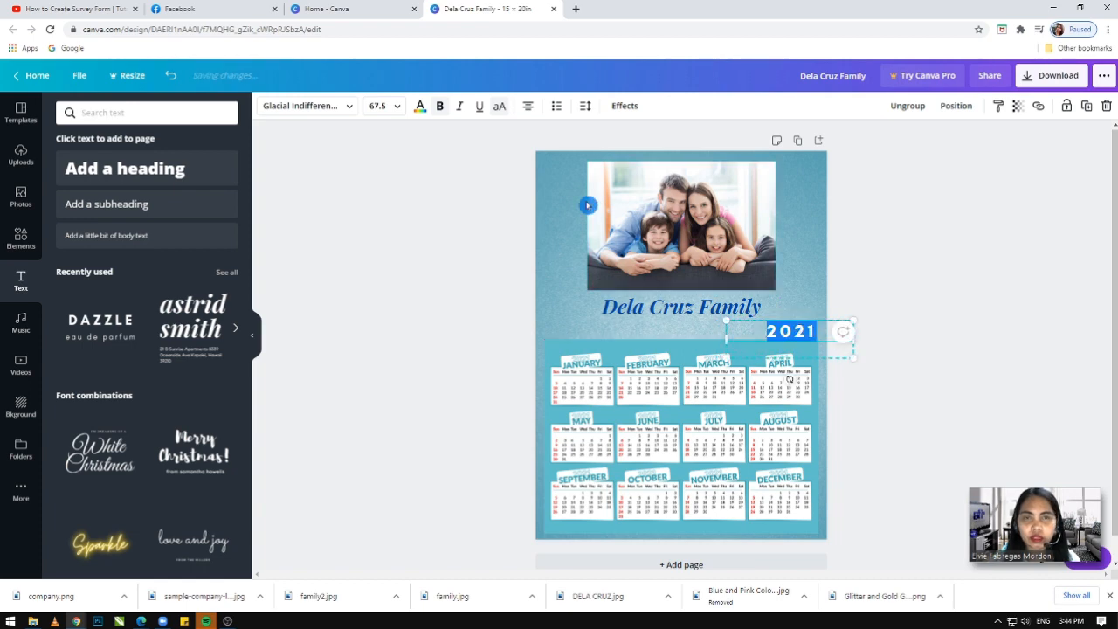
pyautogui.click(420, 106)
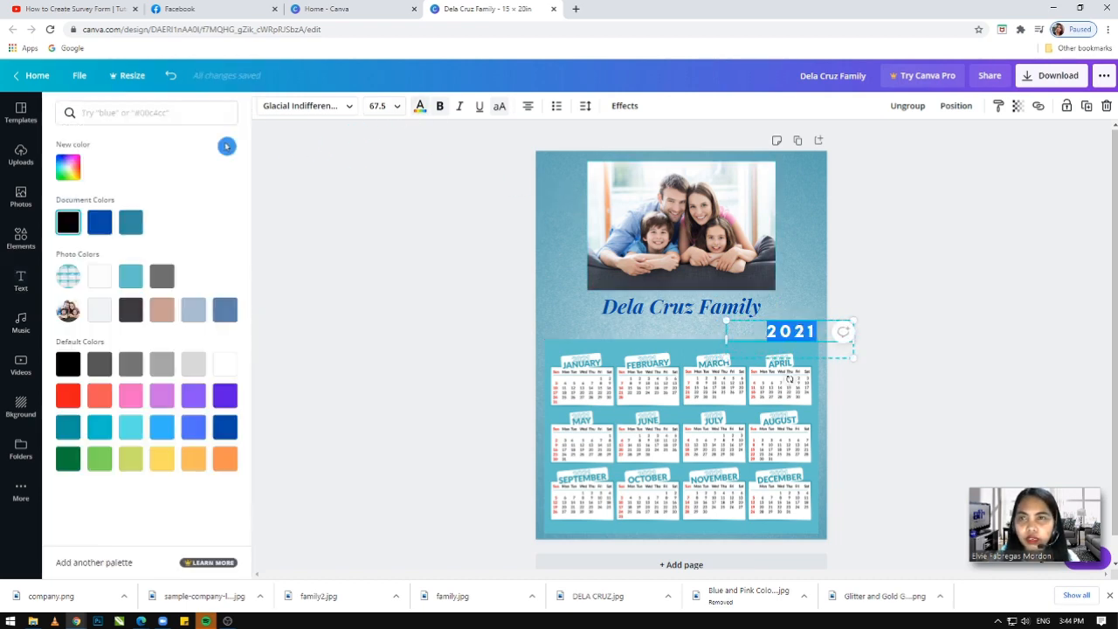
pyautogui.click(100, 280)
pyautogui.click(841, 246)
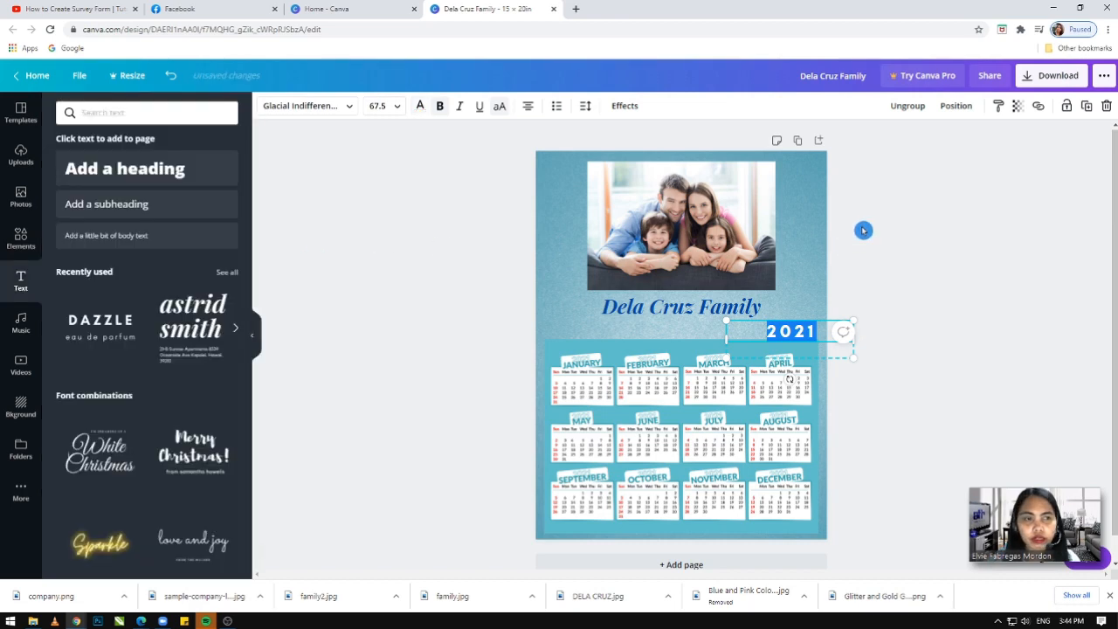
pyautogui.click(898, 232)
# - Nudge the 2021 text slightly up and left, clear of the calendar's upper edge
pyautogui.click(801, 336)
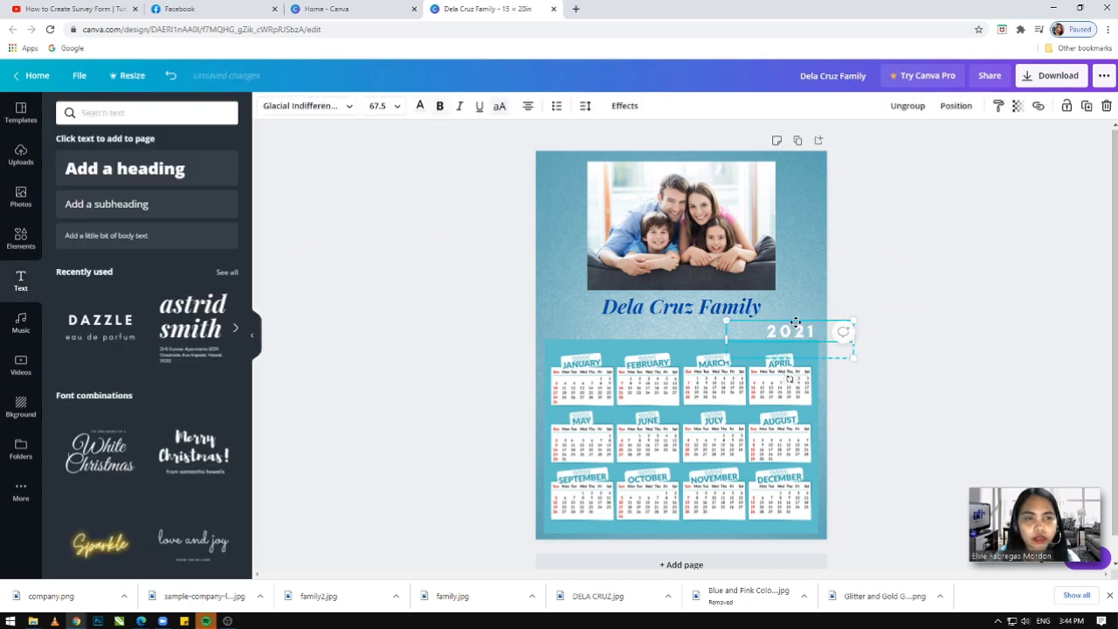
pyautogui.moveTo(794, 323); pyautogui.dragTo(794, 324)
pyautogui.click(942, 285)
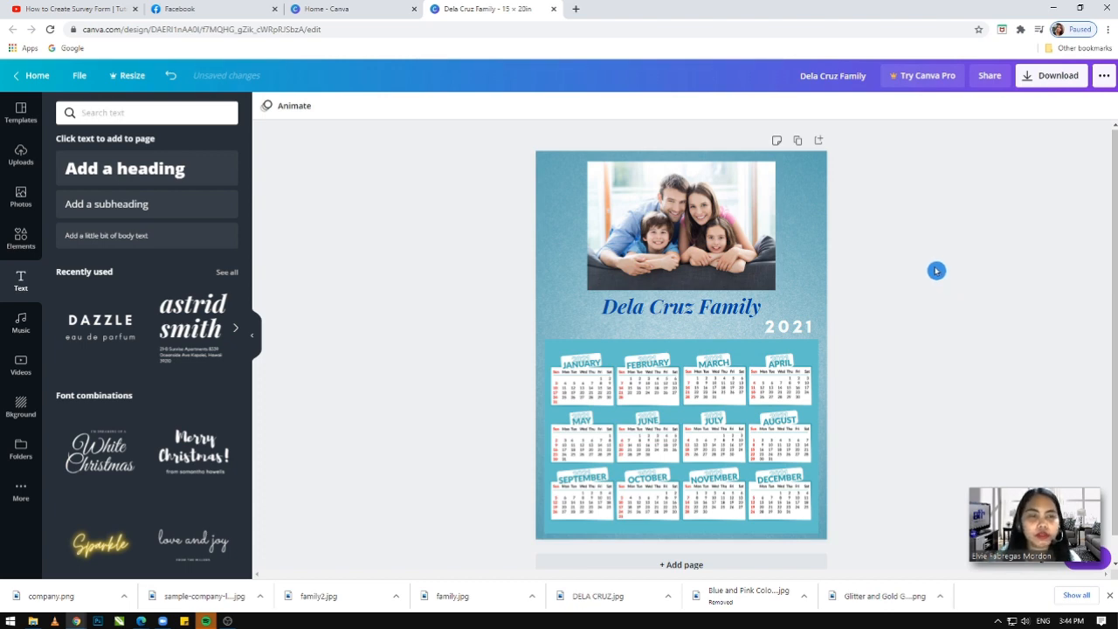
pyautogui.click(730, 311)
pyautogui.click(764, 406)
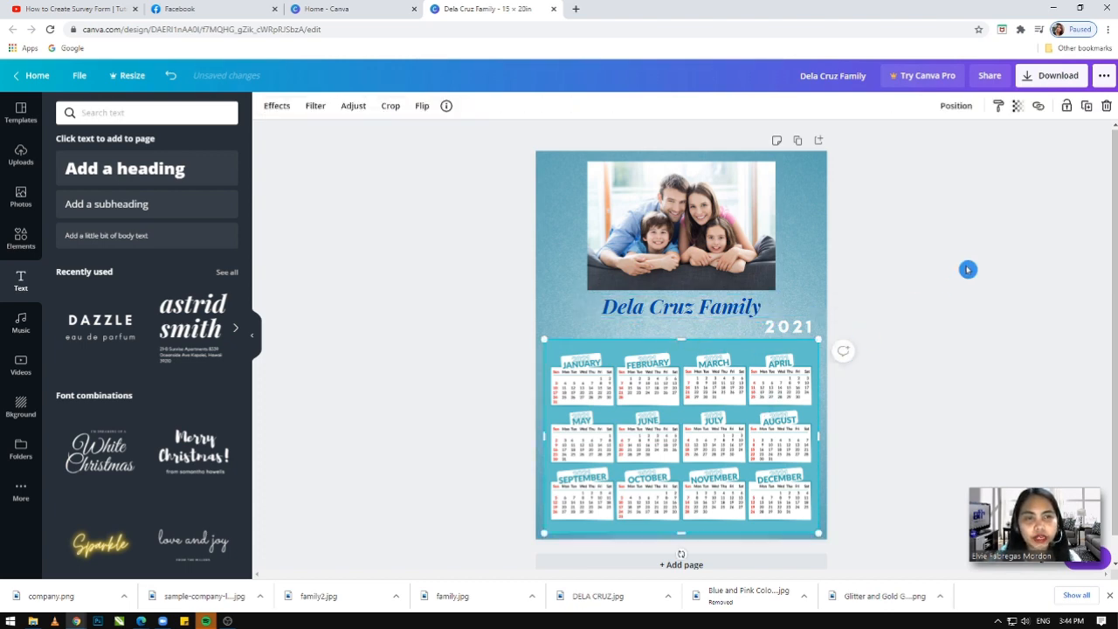
pyautogui.click(967, 269)
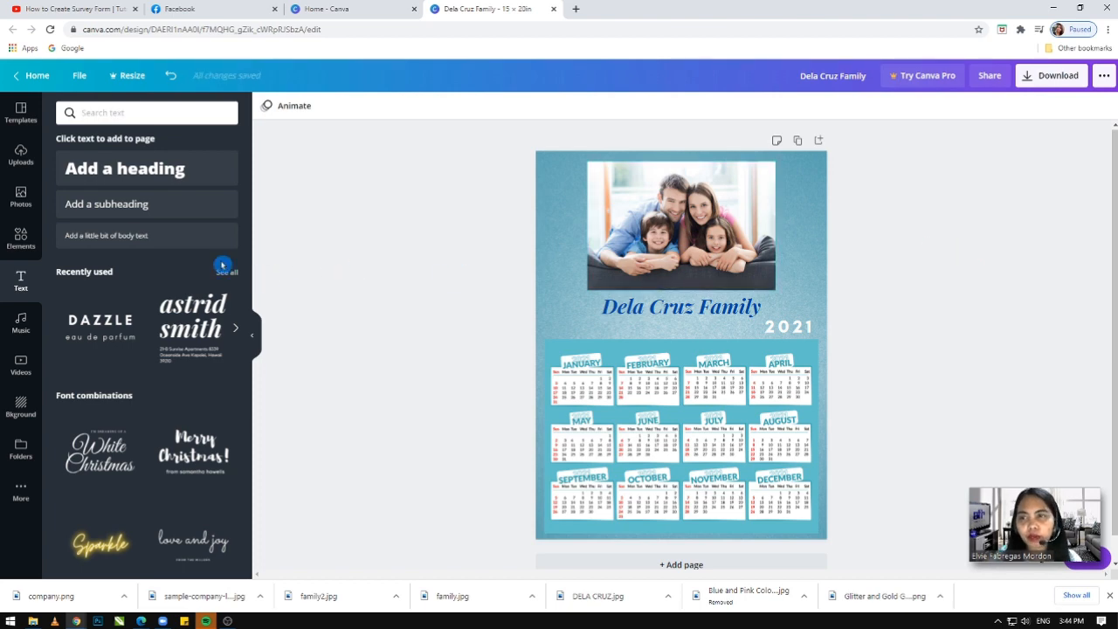
# - Try the recently used pink flower graphic, scaled down and placed to the left of the family-name title
pyautogui.click(21, 237)
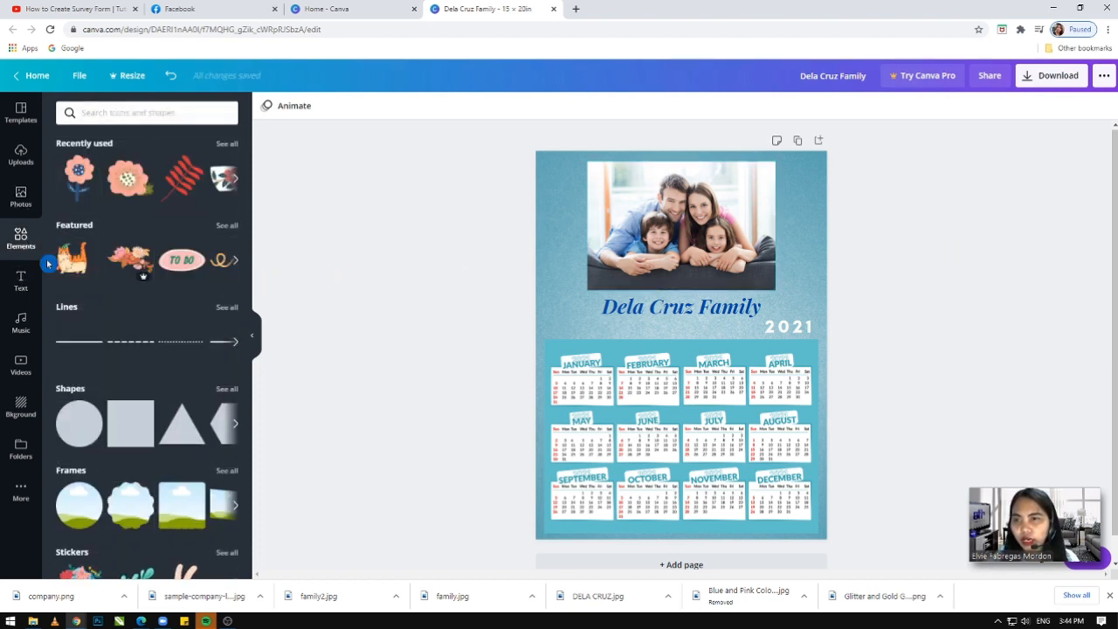
pyautogui.click(78, 175)
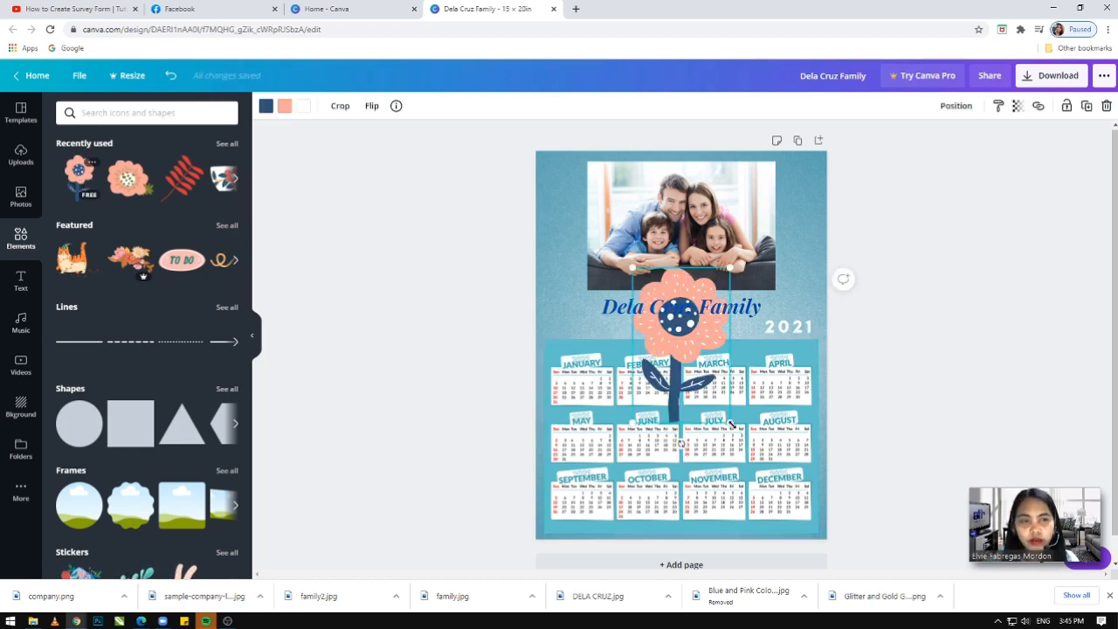
pyautogui.moveTo(732, 424); pyautogui.dragTo(667, 323)
pyautogui.moveTo(649, 285); pyautogui.dragTo(561, 285)
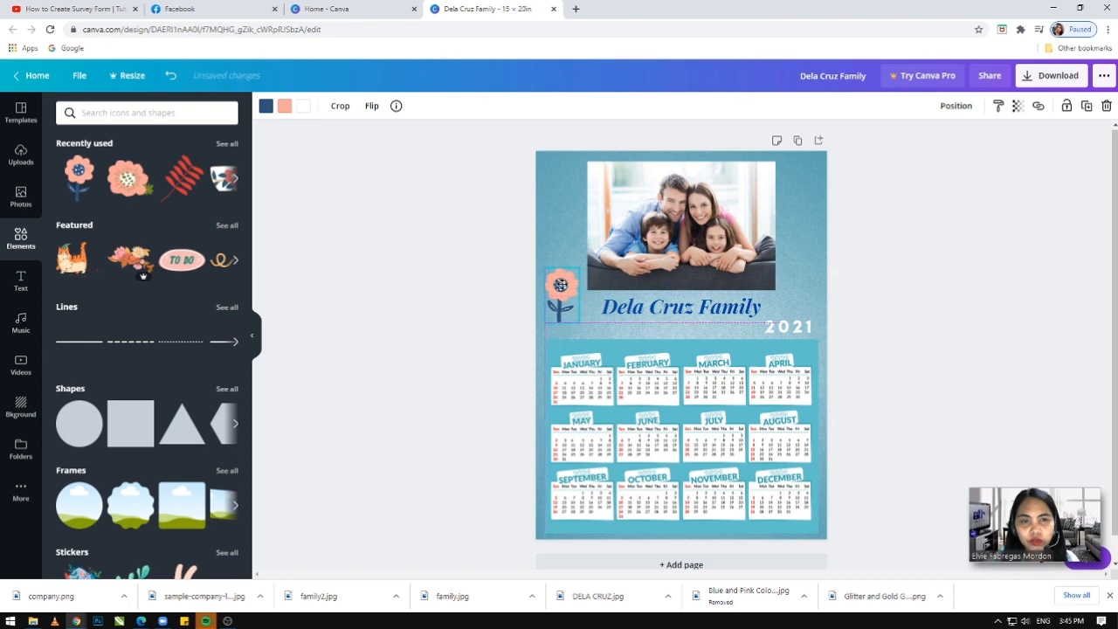
pyautogui.click(868, 278)
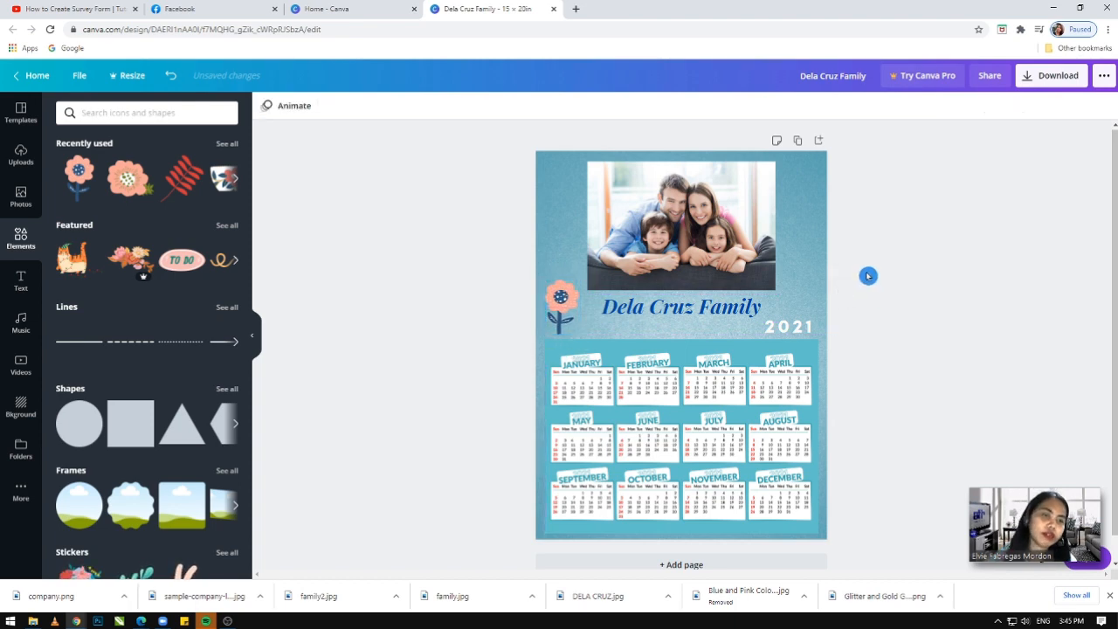
pyautogui.click(563, 295)
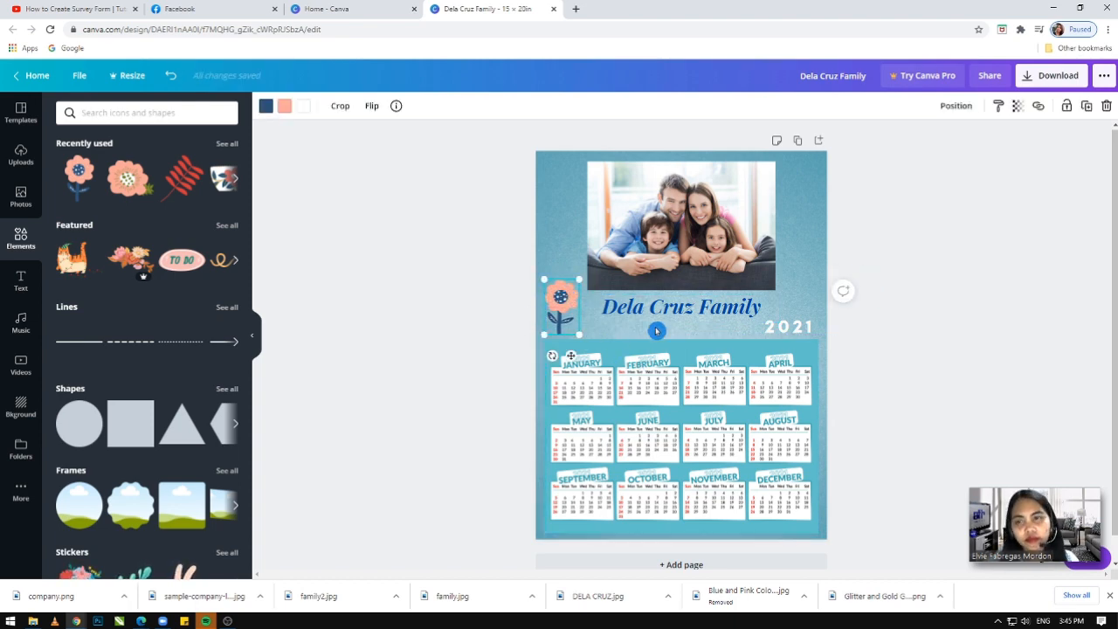
pyautogui.click(1056, 317)
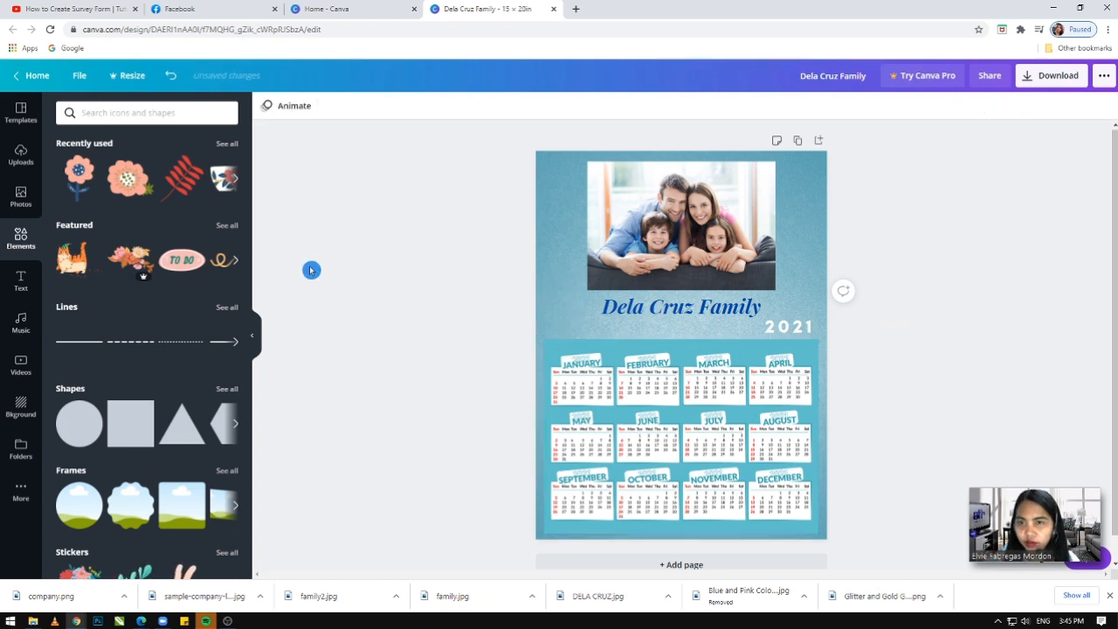
# - Try the featured gold swirl graphic, scaled down and placed near the family photo
pyautogui.click(223, 259)
pyautogui.moveTo(808, 386); pyautogui.dragTo(692, 347)
pyautogui.moveTo(602, 331)
pyautogui.mouseDown()
pyautogui.moveTo(581, 281)
pyautogui.moveTo(606, 169)
pyautogui.moveTo(599, 166)
pyautogui.moveTo(564, 267)
pyautogui.mouseUp()
pyautogui.press('Delete')
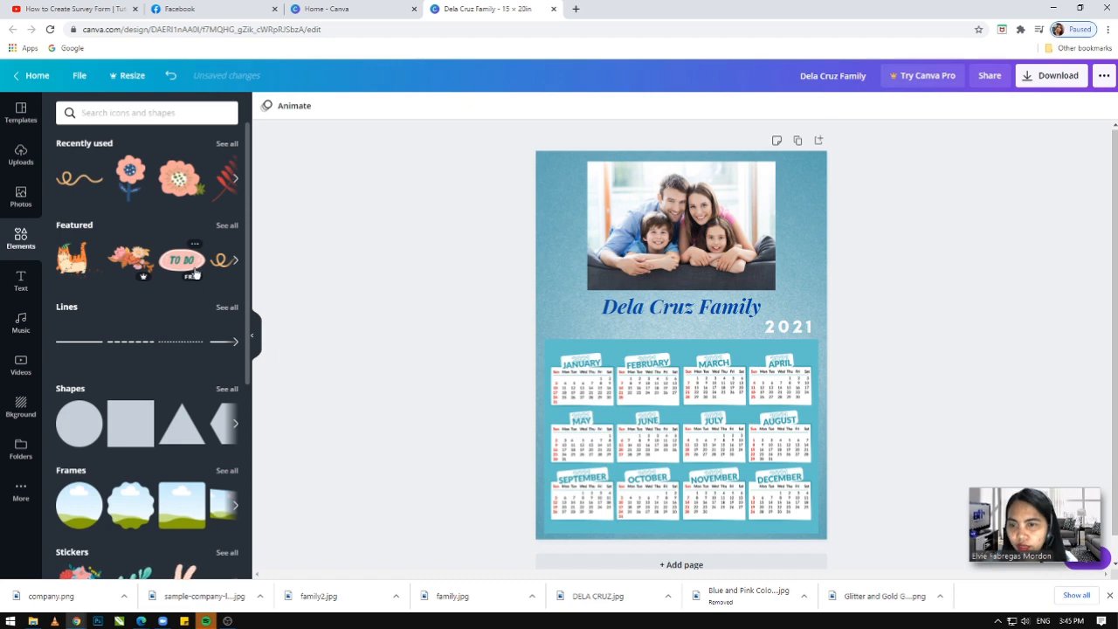
# - Add a square shape over the family photo and reshape it into a rectangle slightly larger than the photo
pyautogui.click(119, 424)
pyautogui.moveTo(702, 373); pyautogui.dragTo(679, 268)
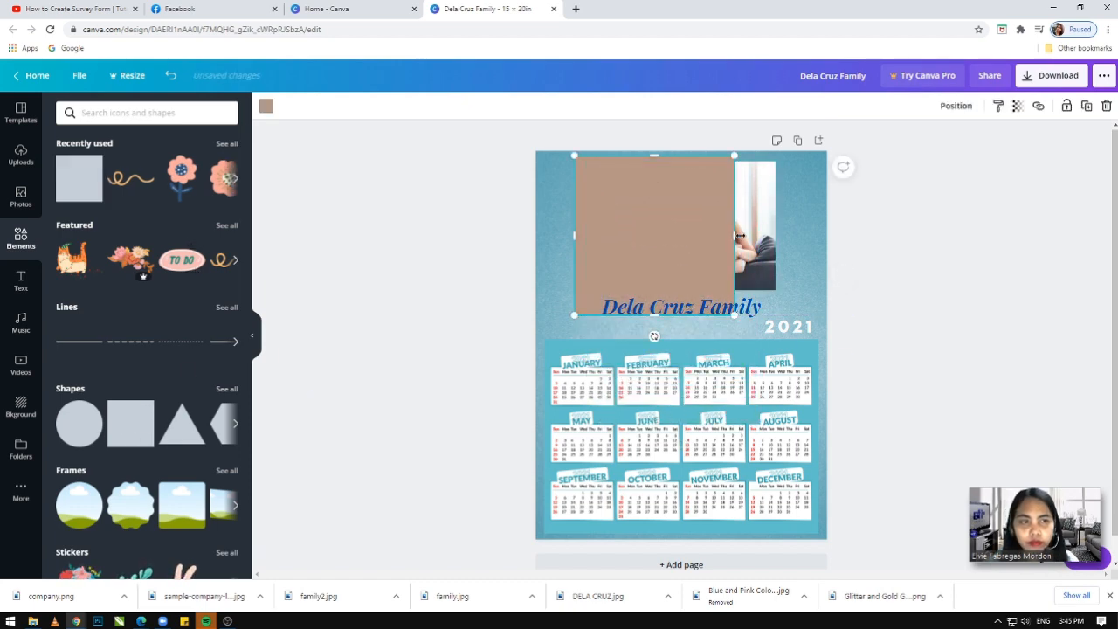
pyautogui.moveTo(742, 234); pyautogui.dragTo(798, 228)
pyautogui.moveTo(686, 315)
pyautogui.mouseDown()
pyautogui.moveTo(678, 307)
pyautogui.moveTo(689, 298)
pyautogui.mouseUp()
pyautogui.moveTo(701, 259); pyautogui.dragTo(703, 255)
# - Send the rectangle backward behind the family photo and fit it as a thin border around the picture
pyautogui.rightClick(702, 255)
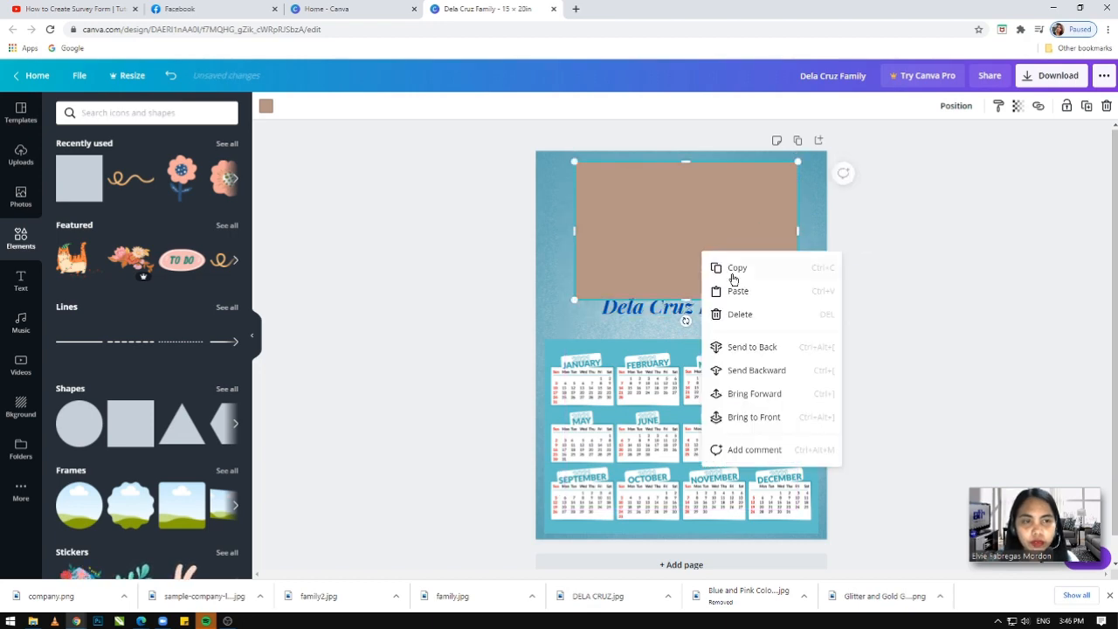
pyautogui.click(772, 372)
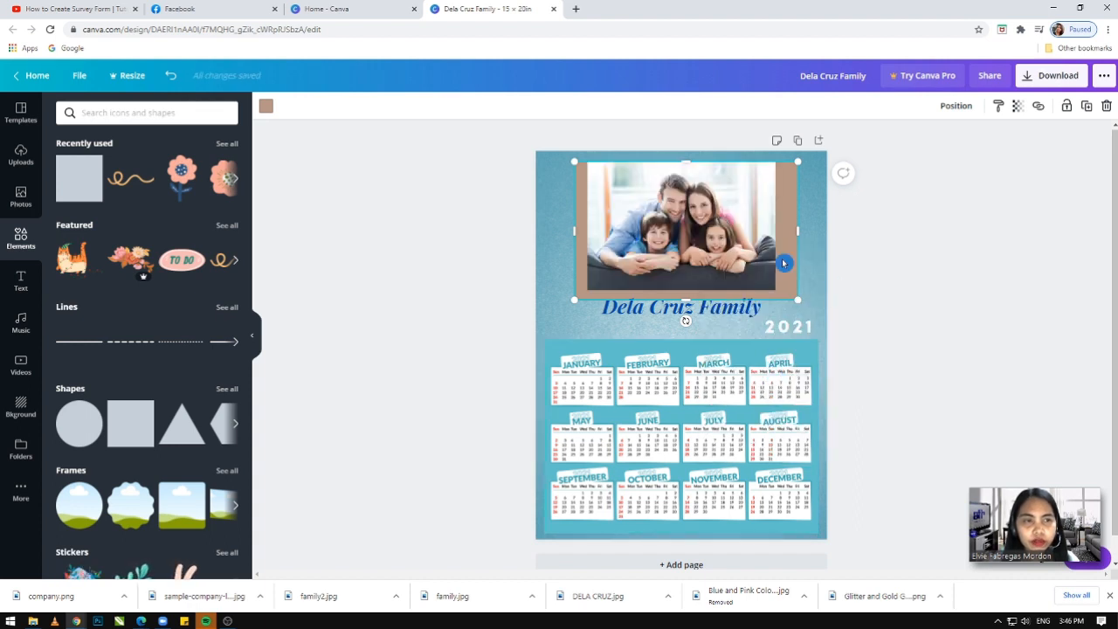
pyautogui.moveTo(783, 255); pyautogui.dragTo(779, 224)
pyautogui.moveTo(574, 225); pyautogui.dragTo(584, 226)
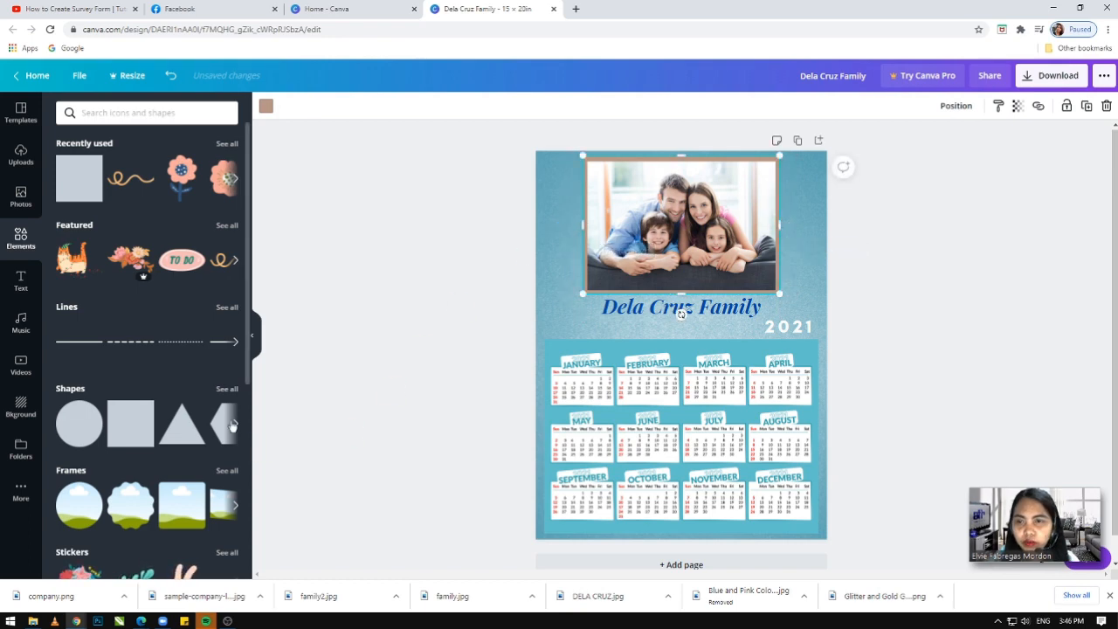
# - Change the border rectangle's colour to the white photo colour
pyautogui.click(265, 106)
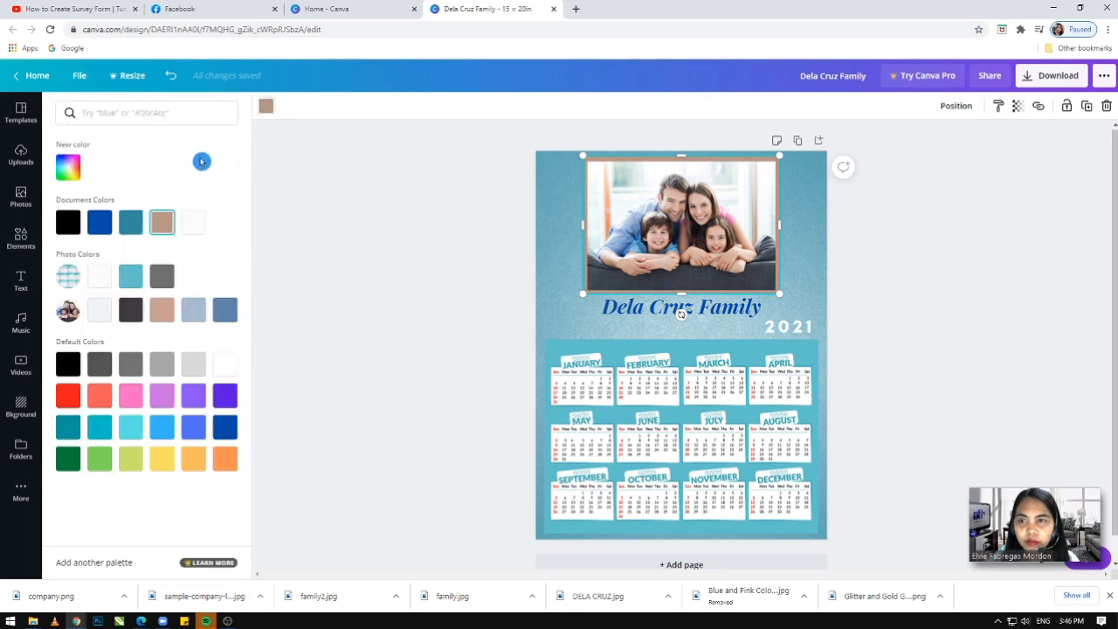
pyautogui.click(99, 275)
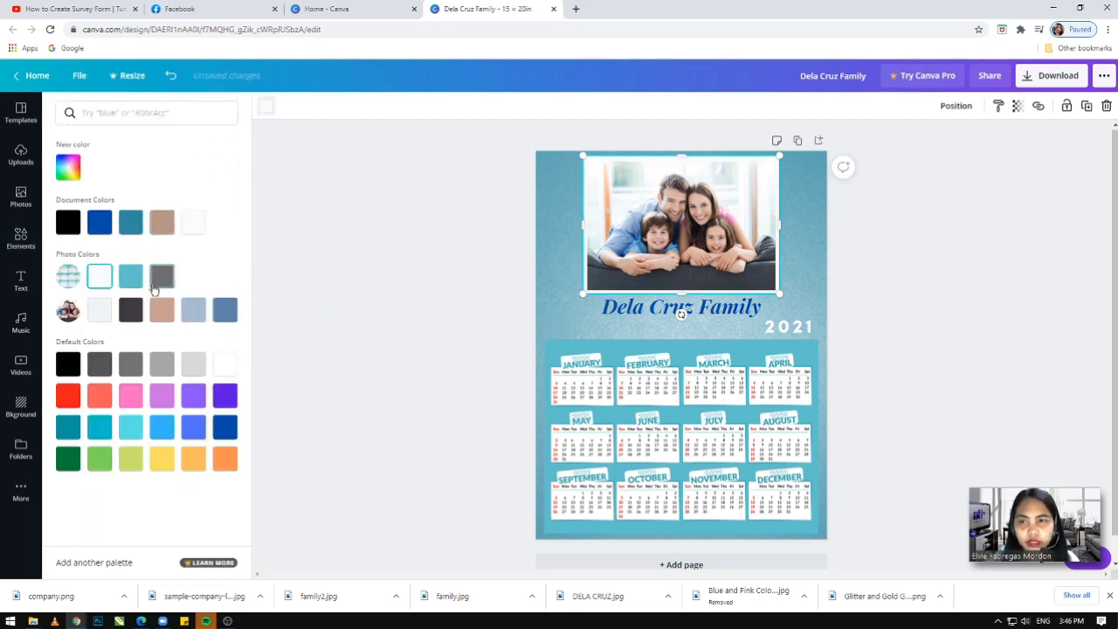
pyautogui.click(892, 305)
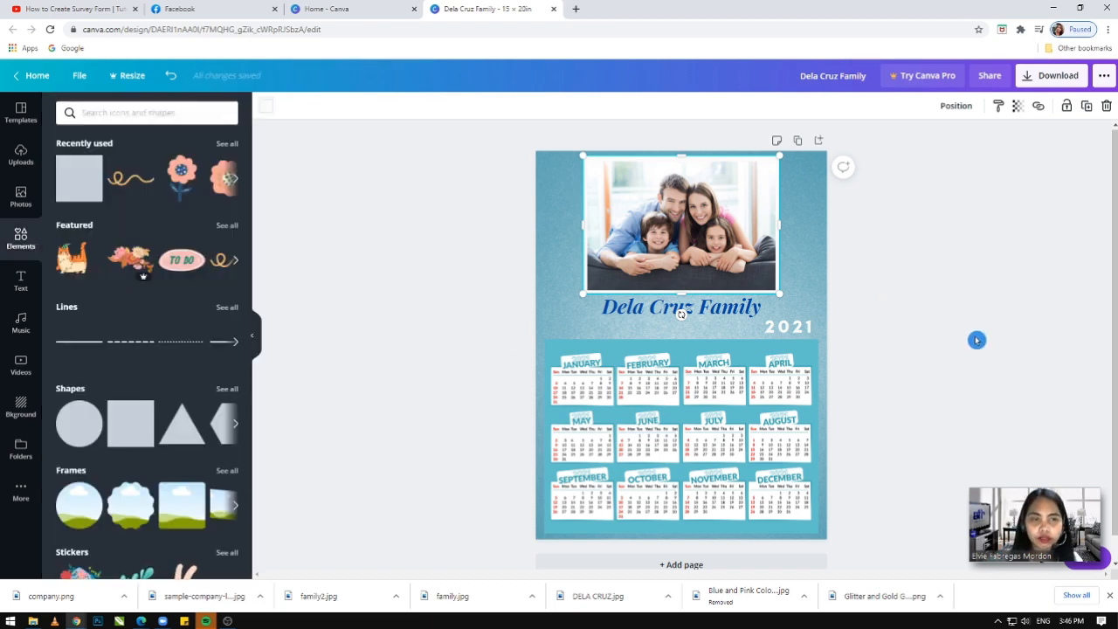
pyautogui.click(957, 369)
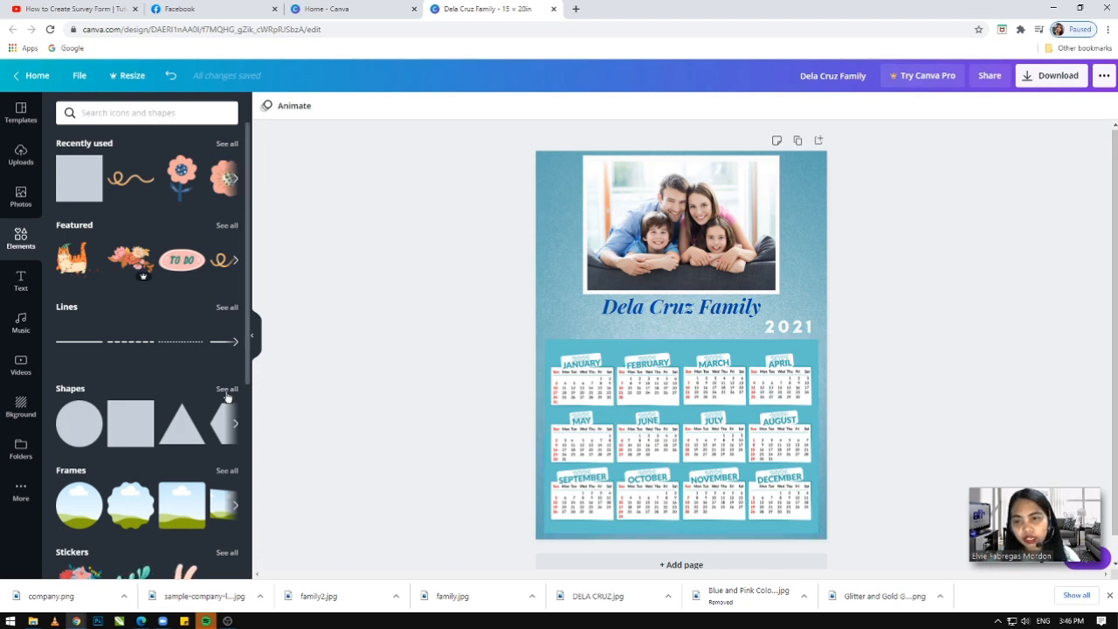
pyautogui.scroll(-3, 225, 396)
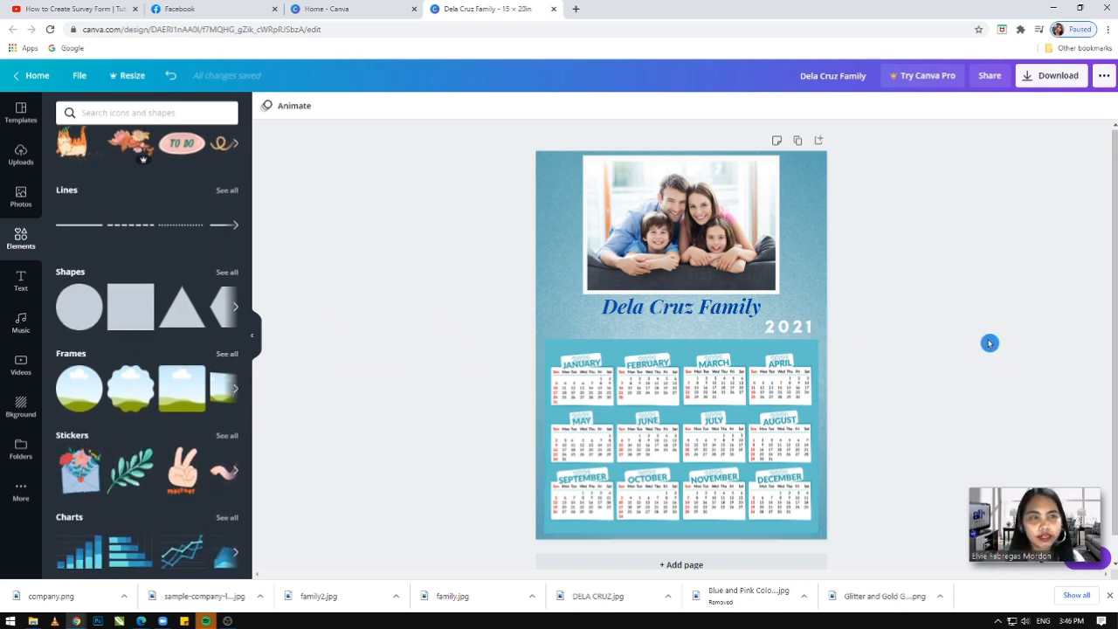
# - Download the finished family calendar as a JPG file
pyautogui.click(1054, 78)
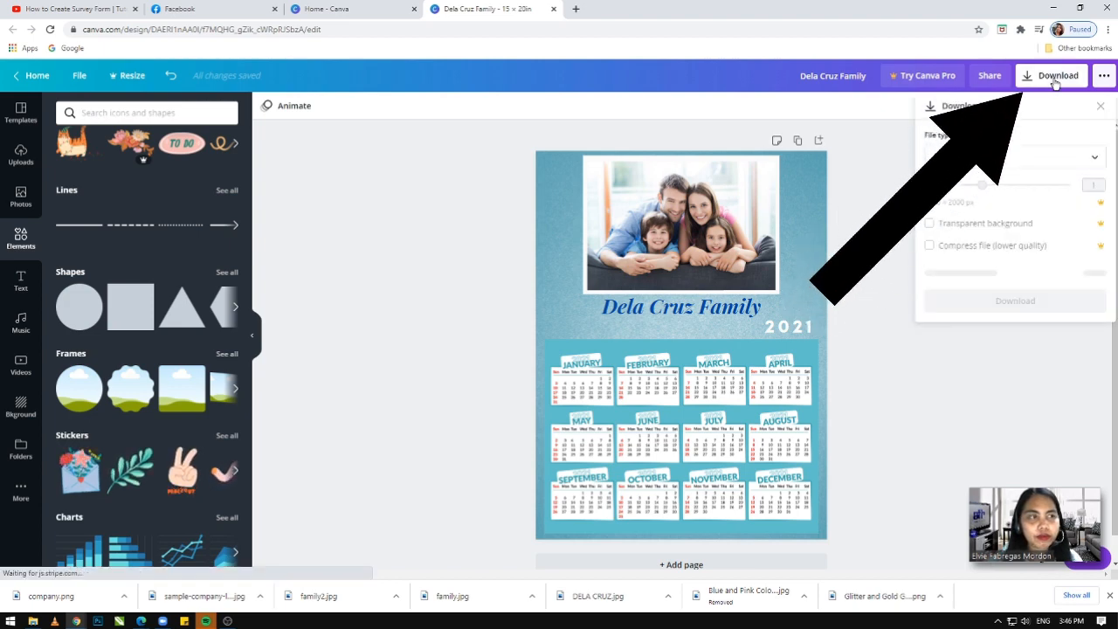
pyautogui.click(1092, 157)
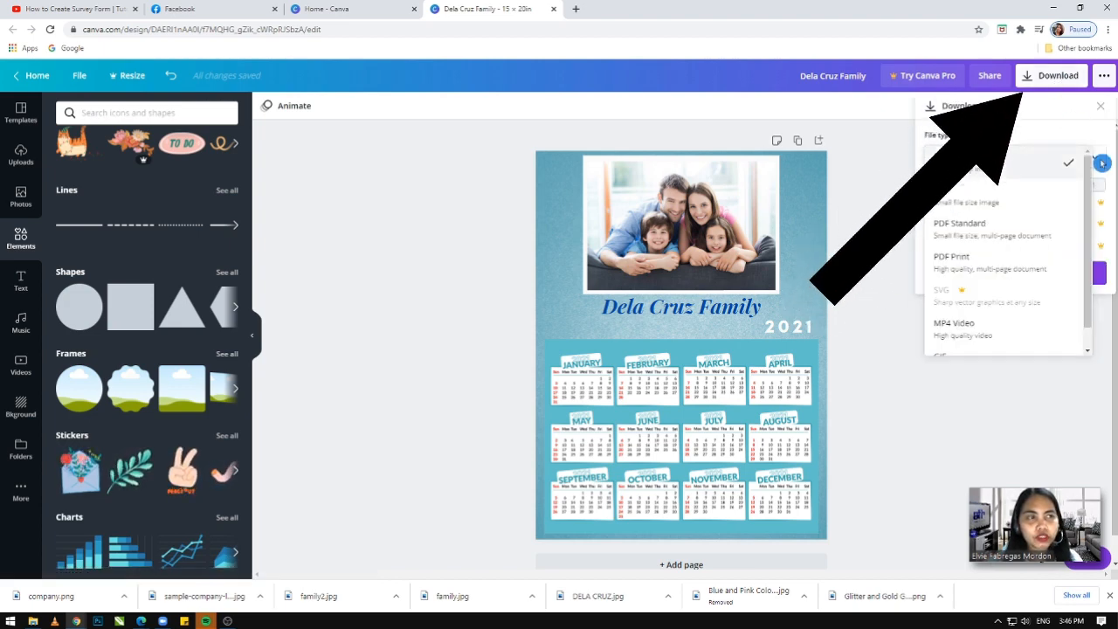
pyautogui.click(996, 201)
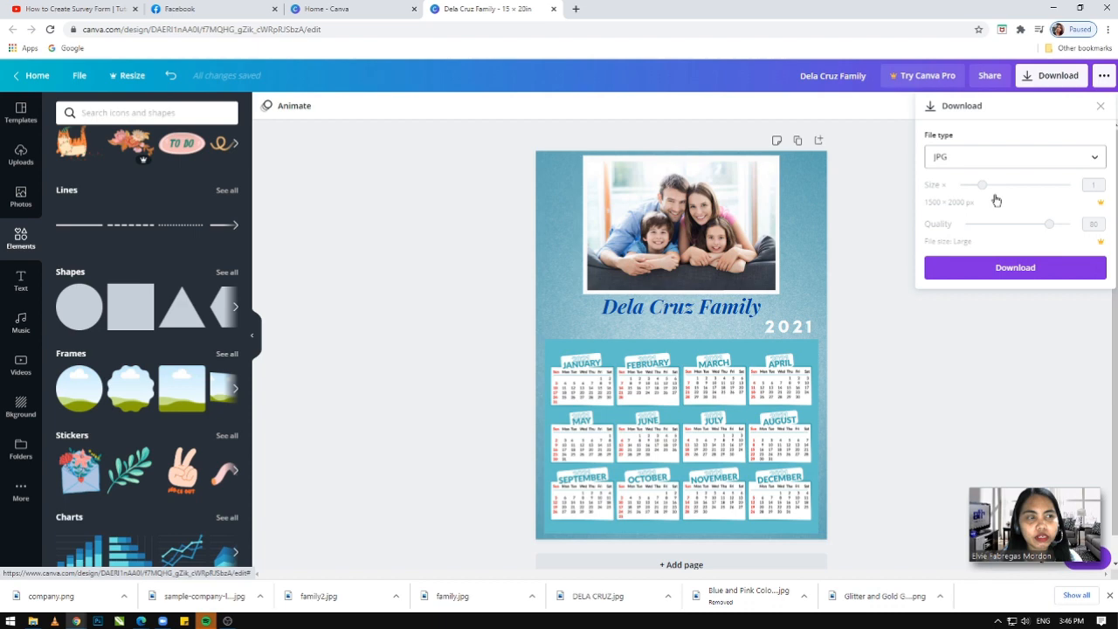
pyautogui.click(1013, 271)
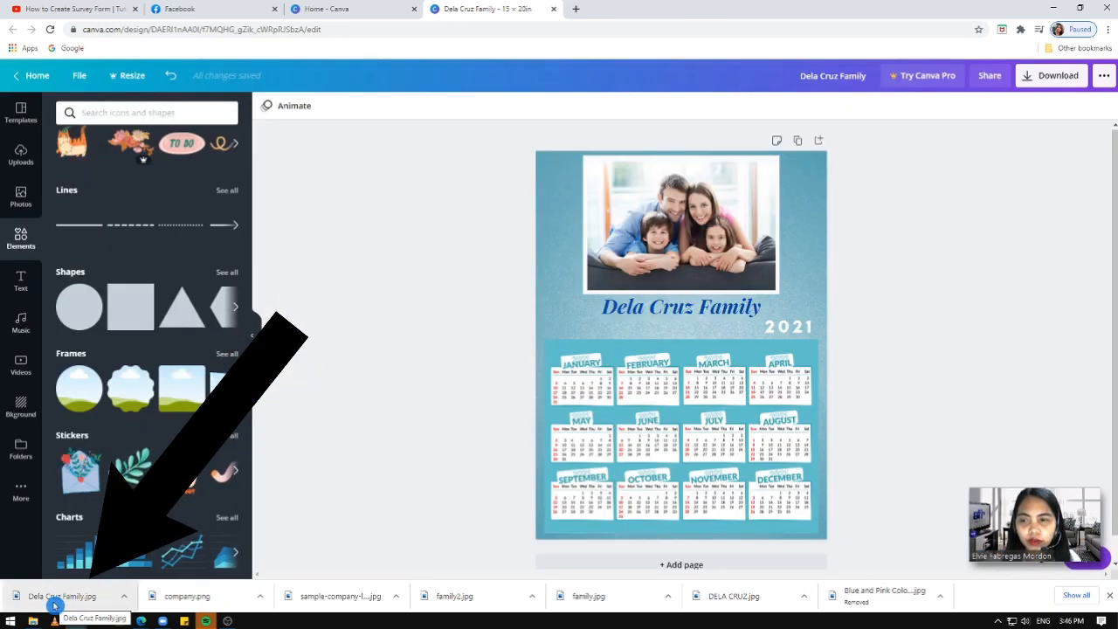
# - Show the downloaded calendar JPG in its Downloads folder and return to the design in Canva
pyautogui.rightClick(54, 603)
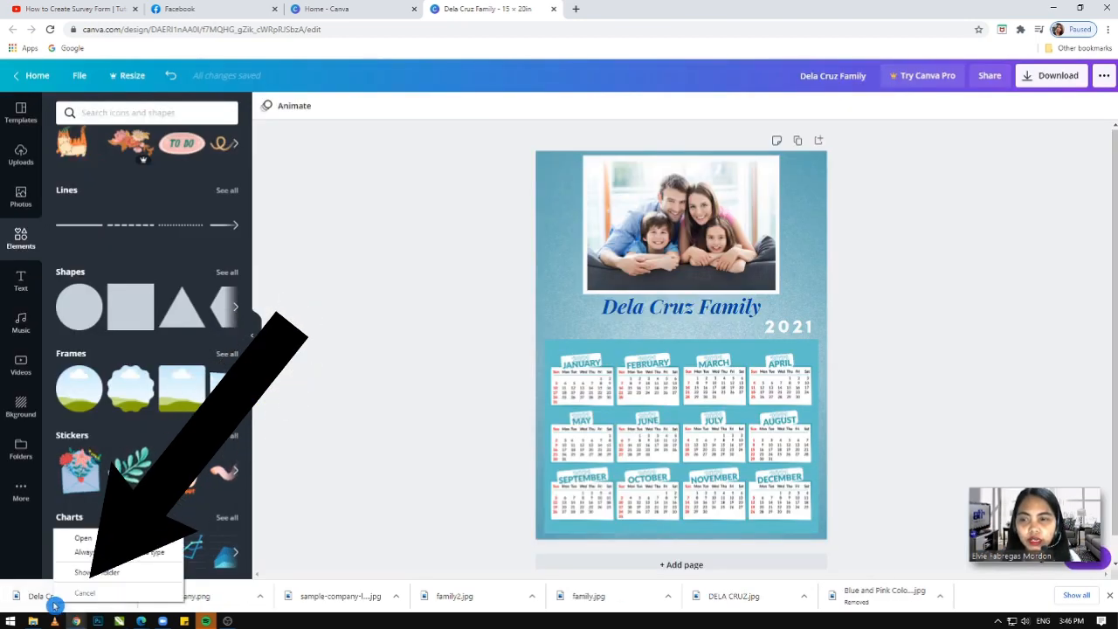
pyautogui.click(90, 572)
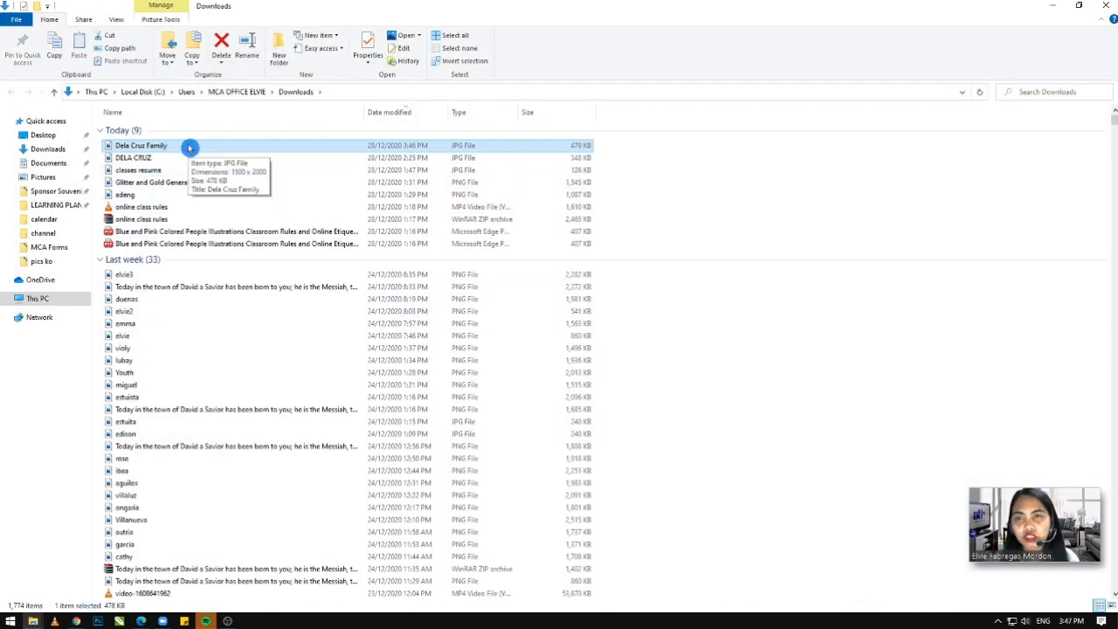
pyautogui.click(1055, 5)
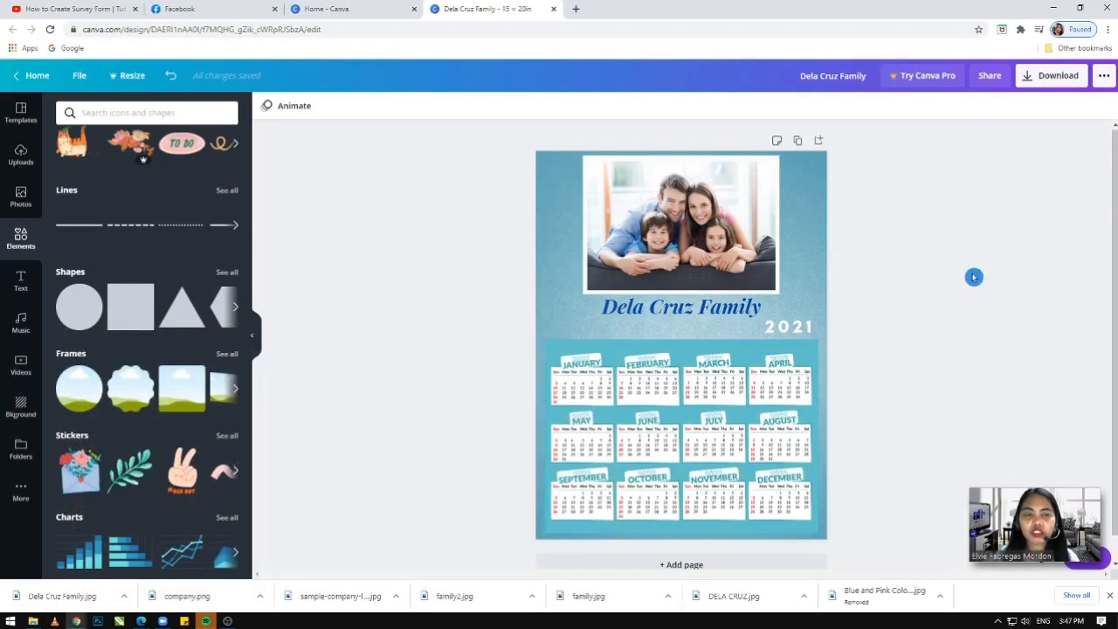
pyautogui.click(656, 445)
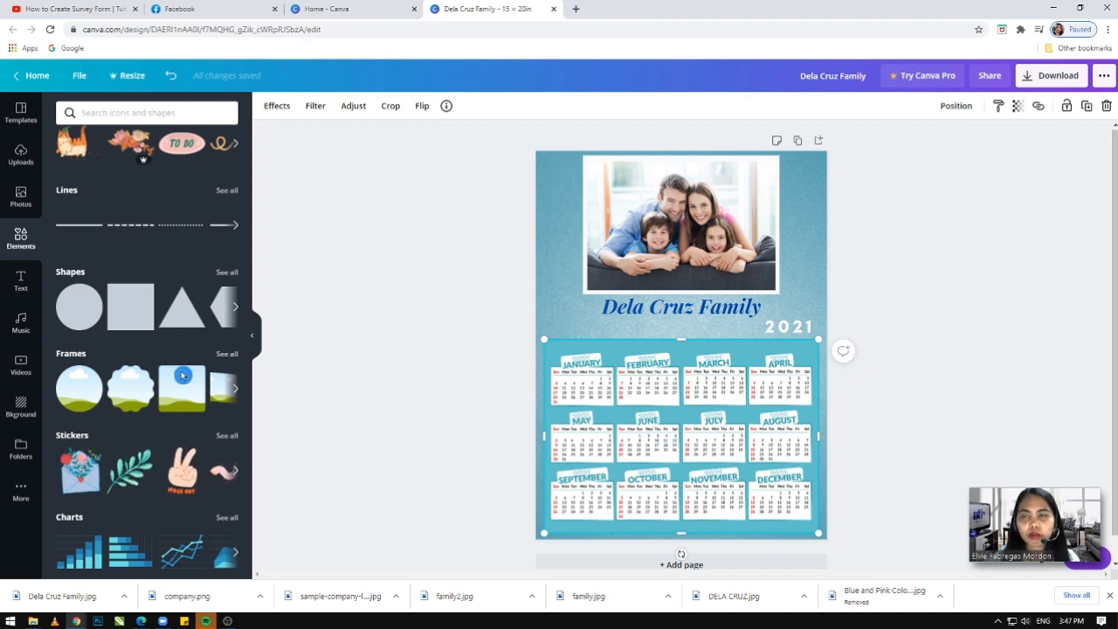
pyautogui.scroll(3, 182, 375)
pyautogui.click(402, 286)
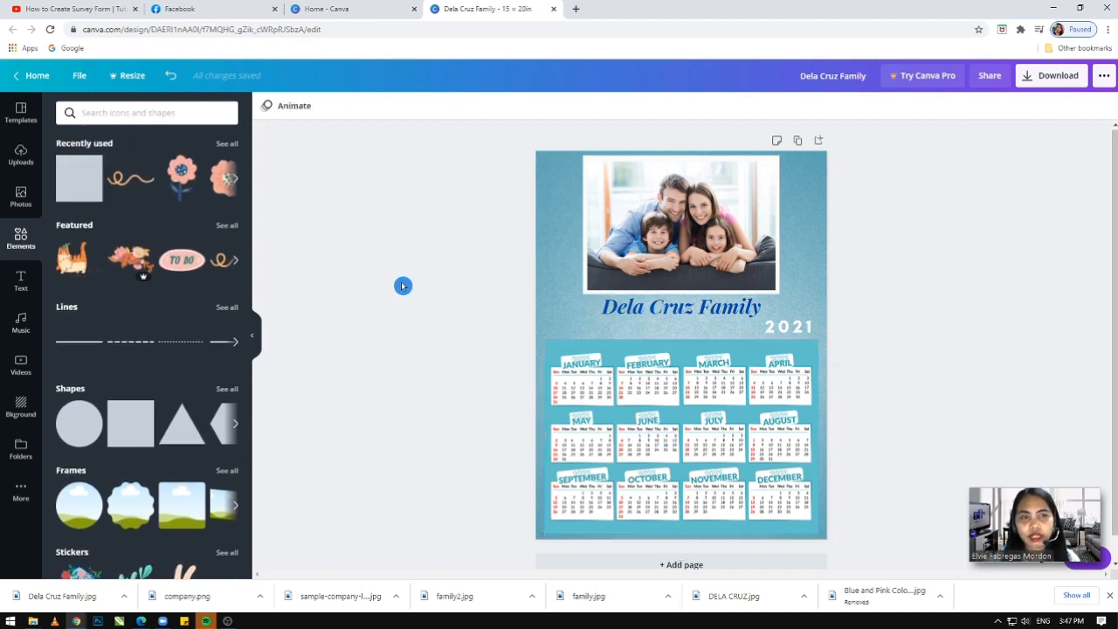
# - Move the family-name title slightly lower, leaving a small gap beneath the bordered photo
pyautogui.click(723, 317)
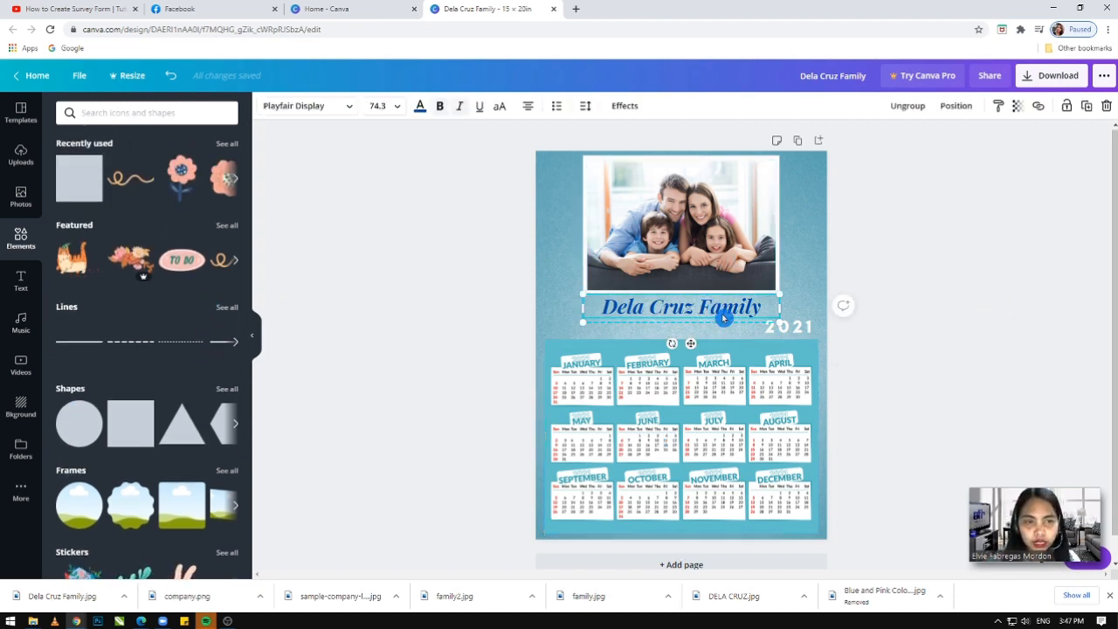
pyautogui.moveTo(723, 309); pyautogui.dragTo(730, 312)
pyautogui.click(905, 262)
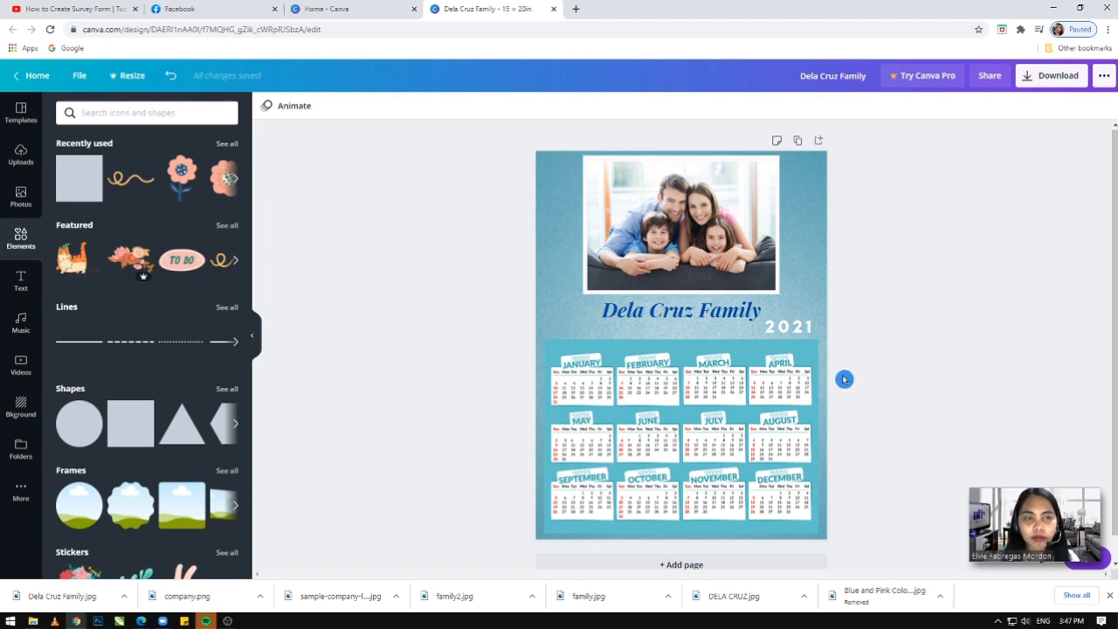
pyautogui.click(718, 252)
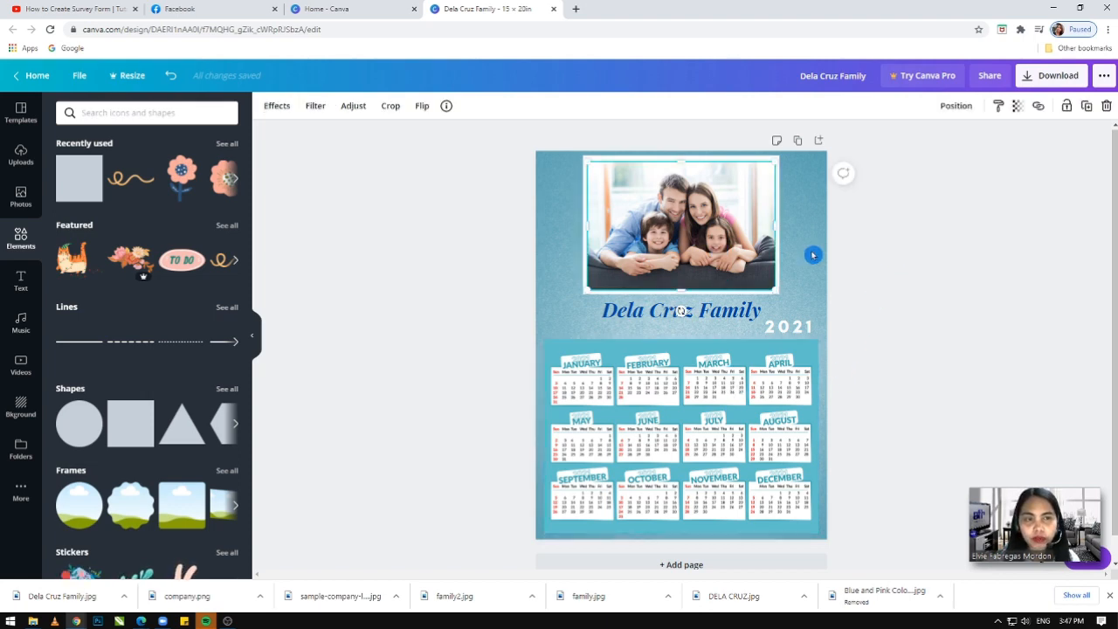
pyautogui.click(937, 254)
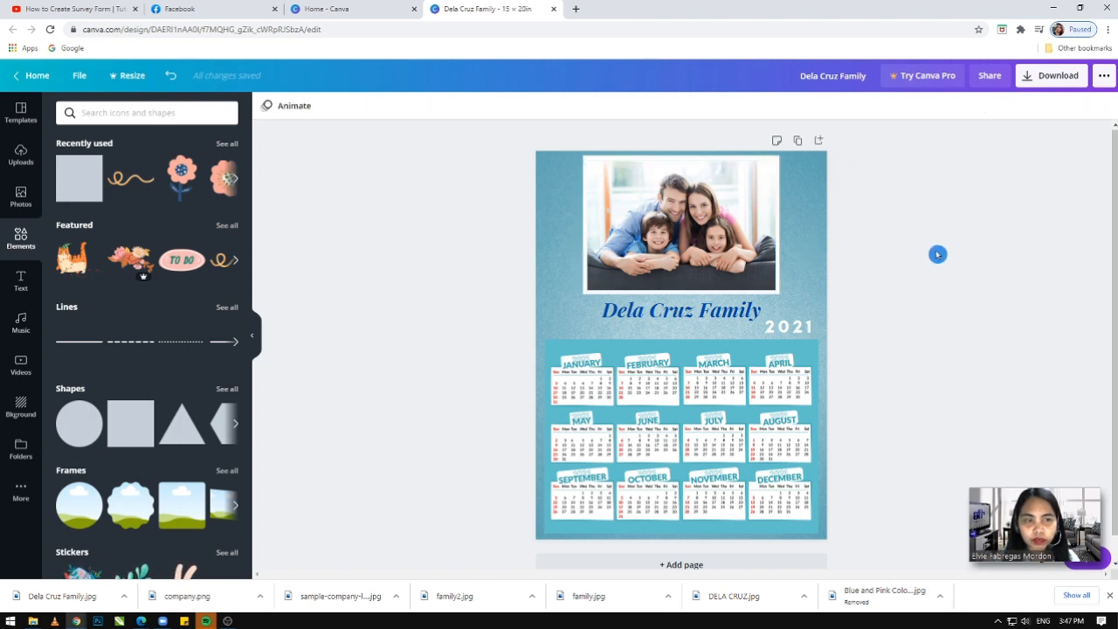
# - Add a second page and apply the free light-blue textured background to it
pyautogui.scroll(-1, 938, 252)
pyautogui.click(664, 542)
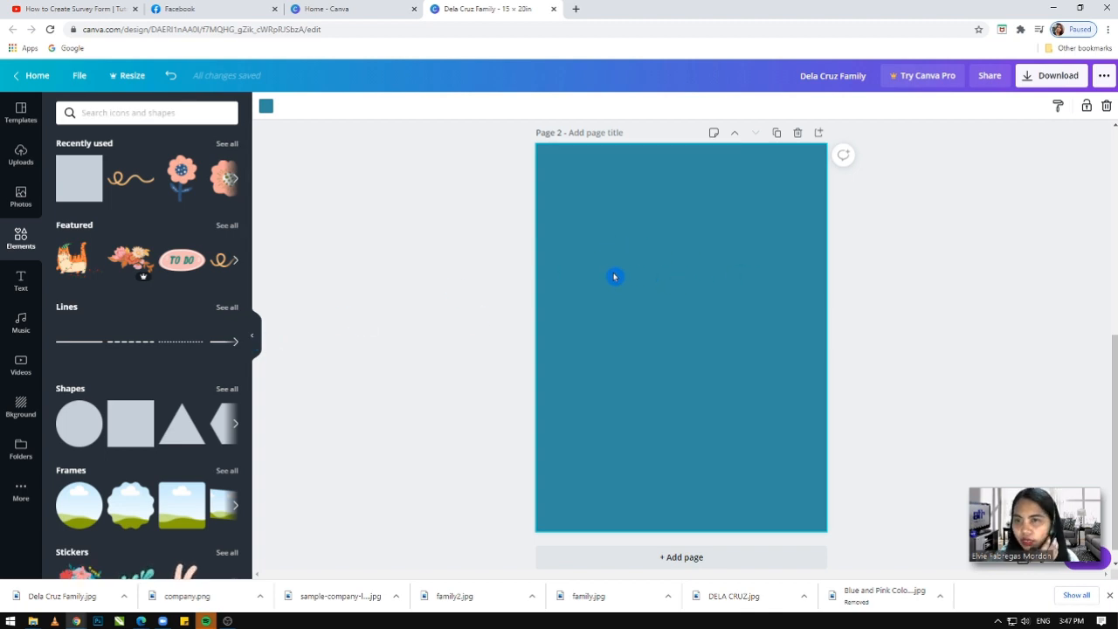
pyautogui.click(20, 406)
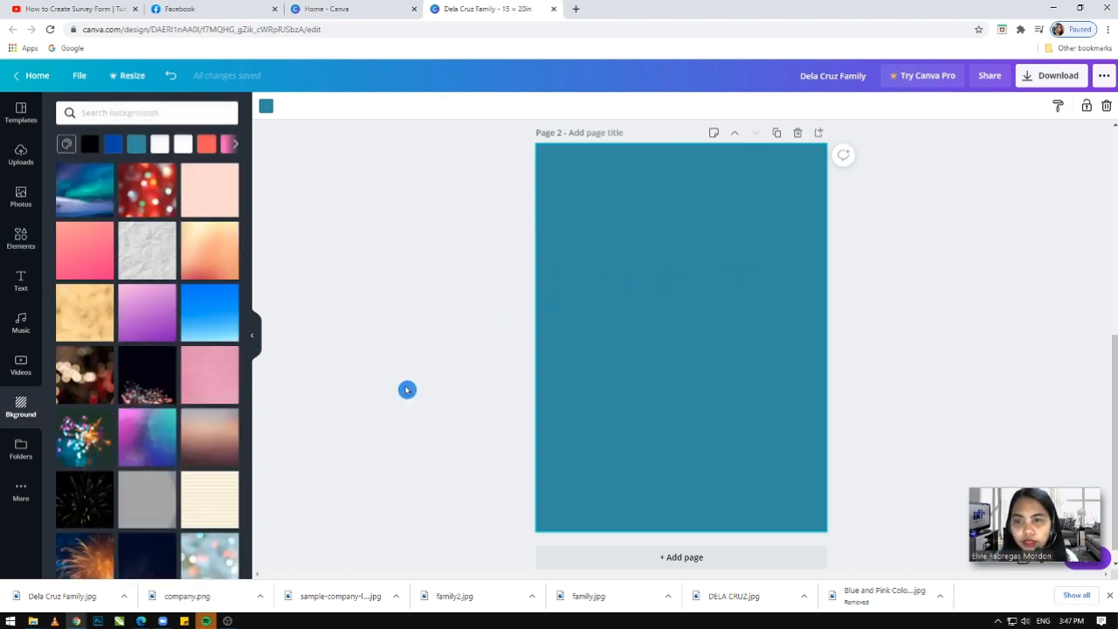
pyautogui.scroll(-2, 168, 461)
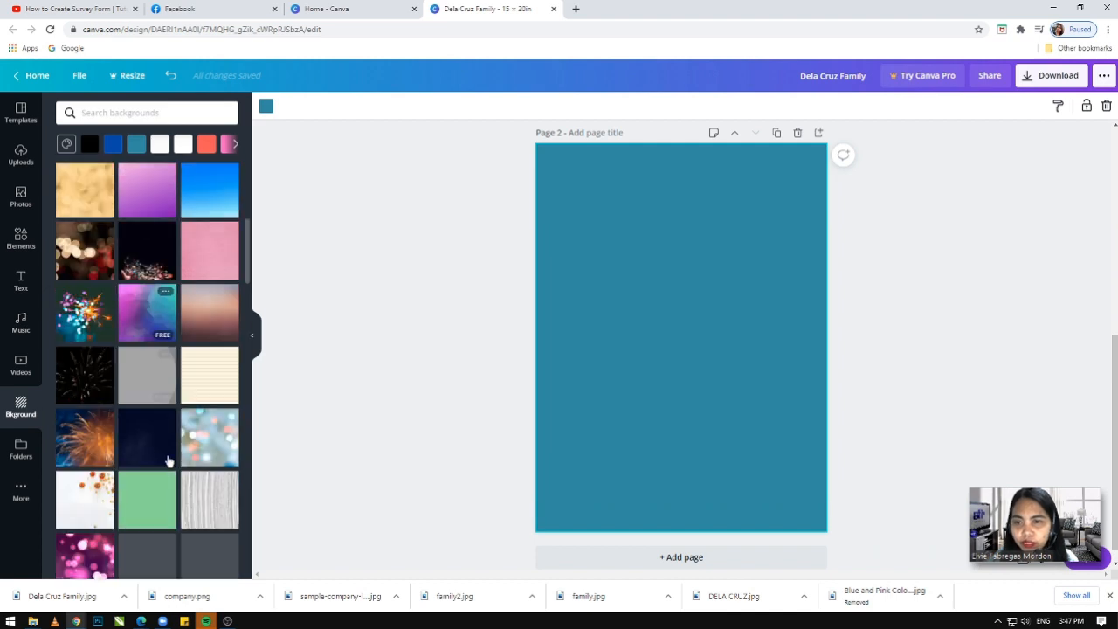
pyautogui.scroll(-1, 169, 461)
pyautogui.click(140, 458)
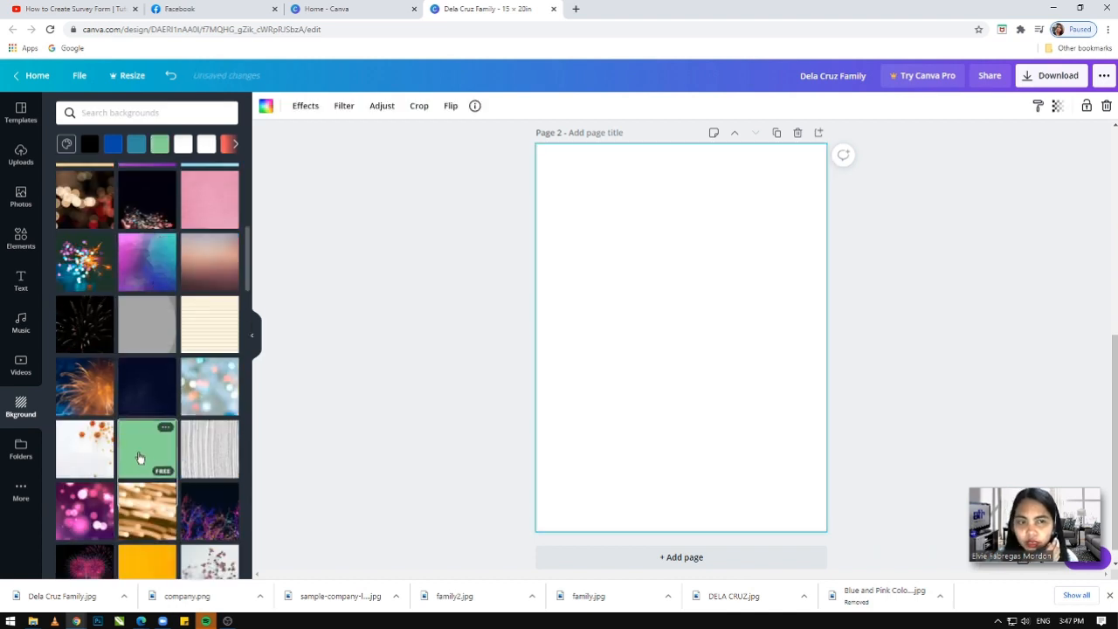
pyautogui.scroll(-2, 159, 427)
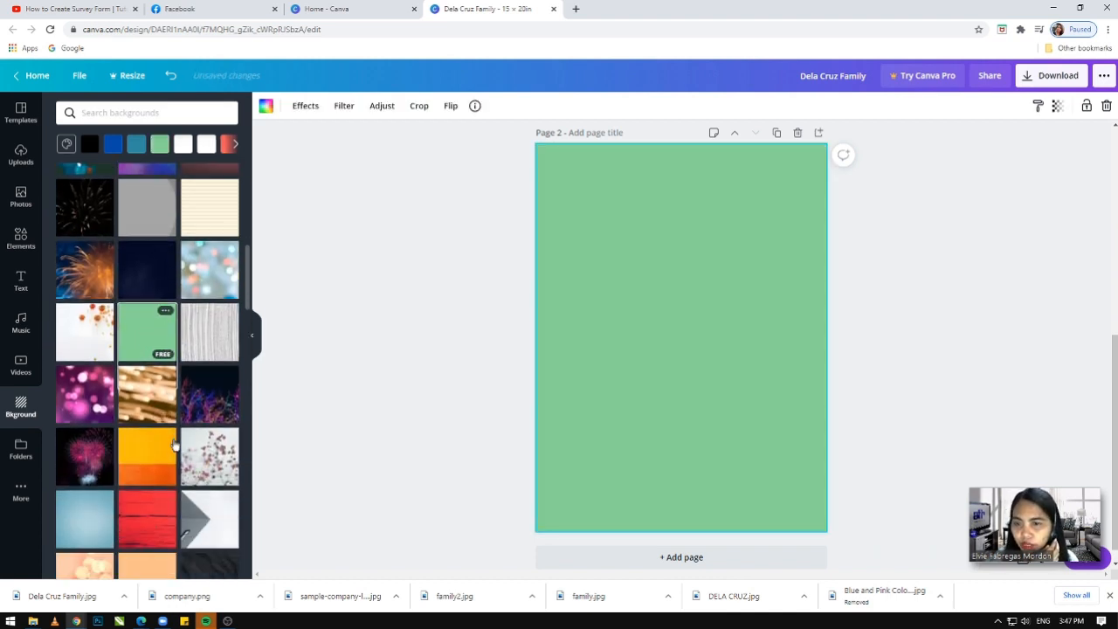
pyautogui.click(84, 519)
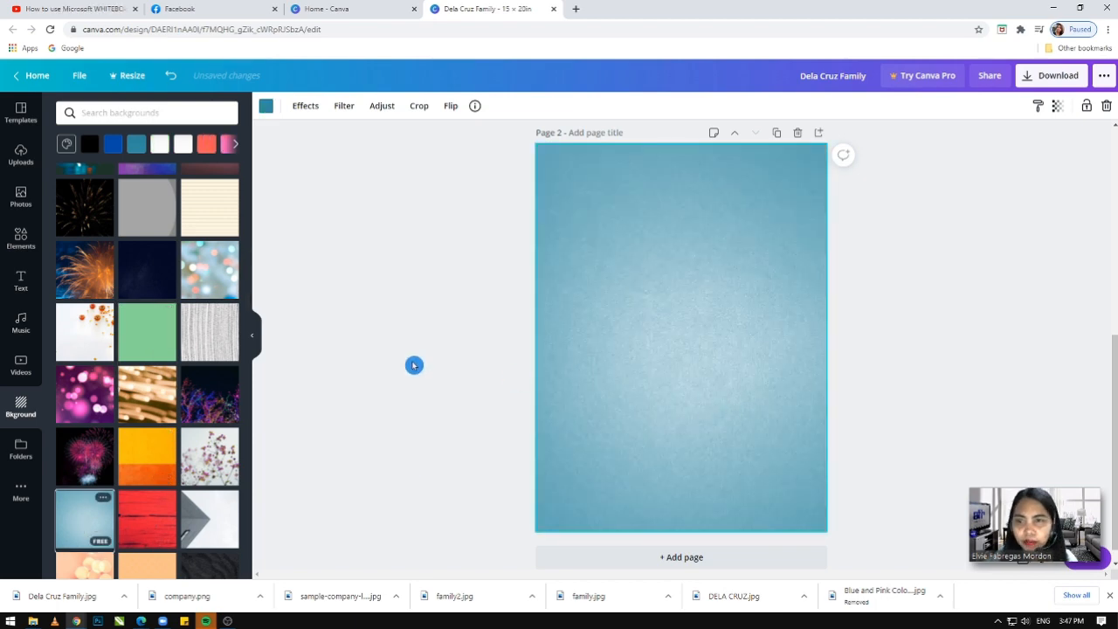
# - Upload the company logo image from the device's calendar folder
pyautogui.scroll(5, 145, 385)
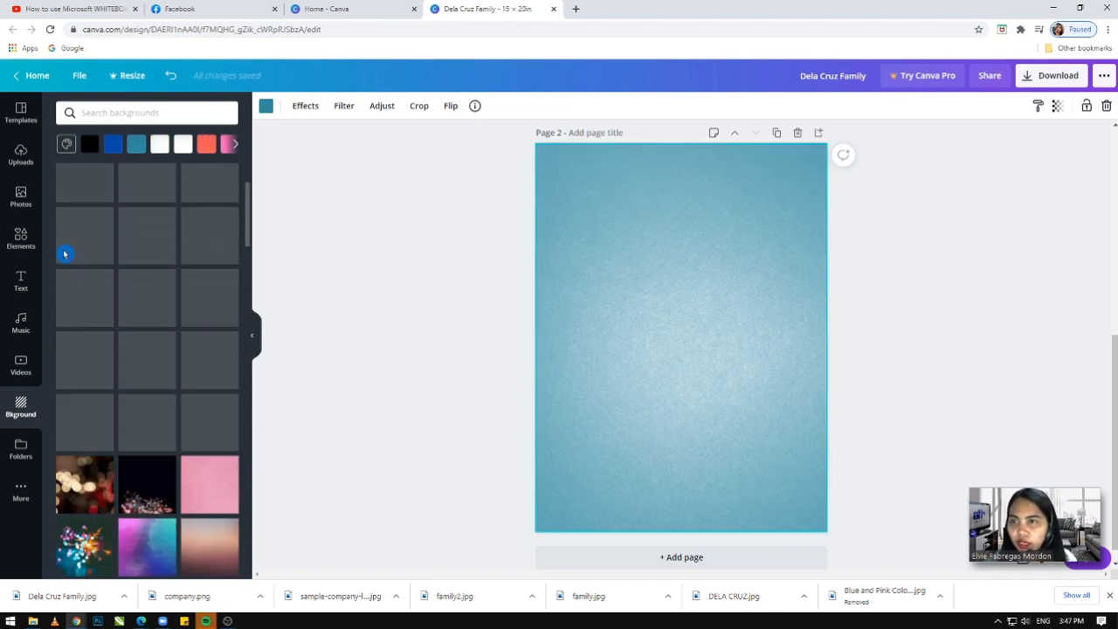
pyautogui.click(21, 155)
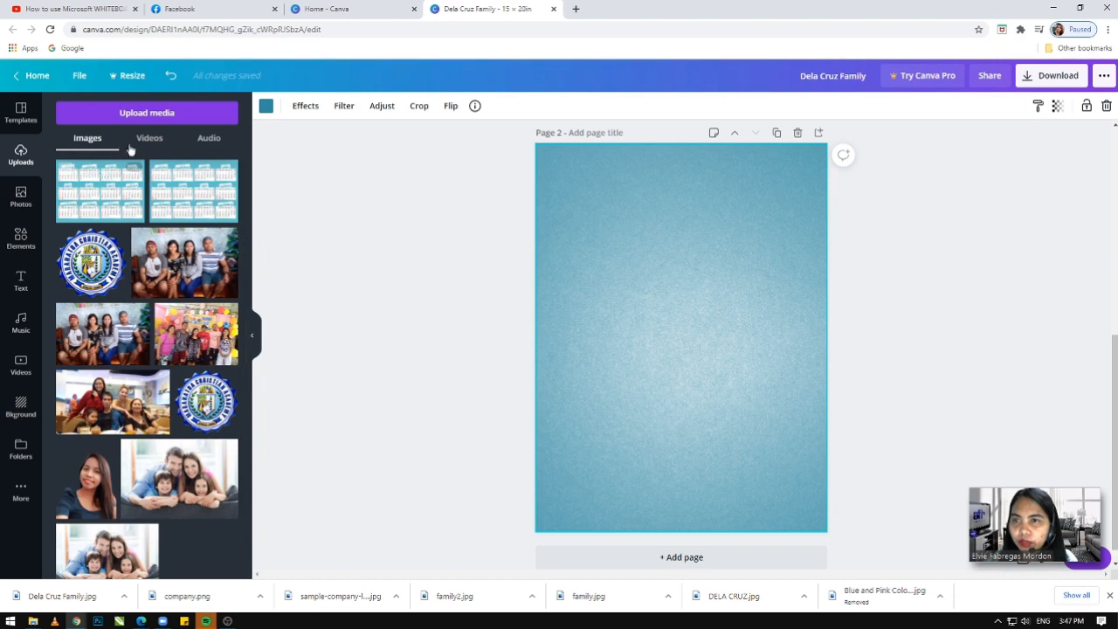
pyautogui.click(138, 119)
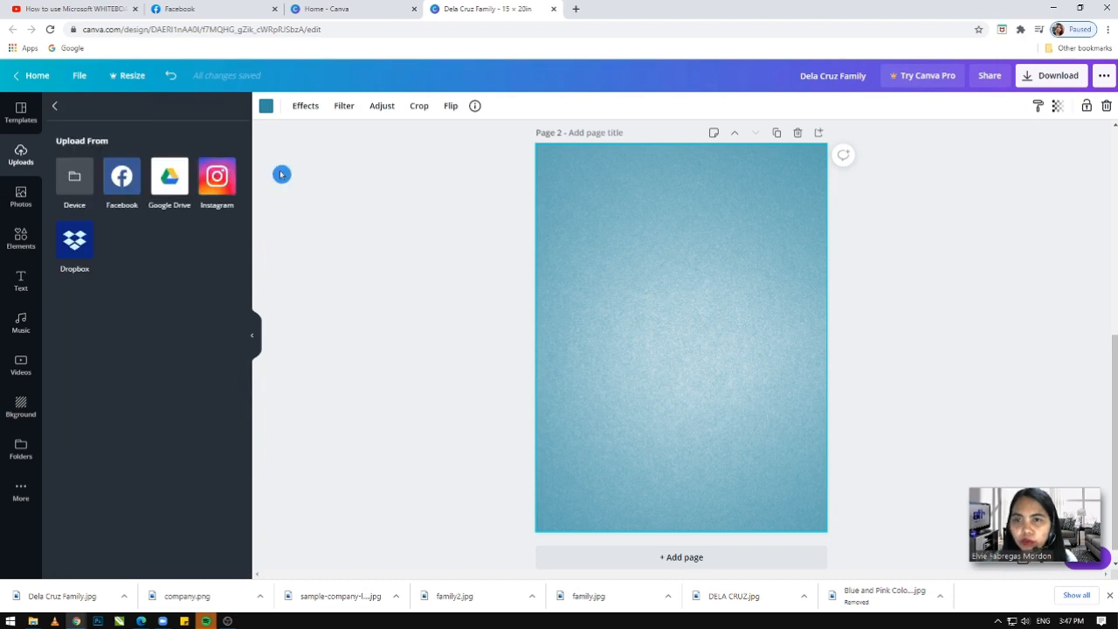
pyautogui.click(77, 180)
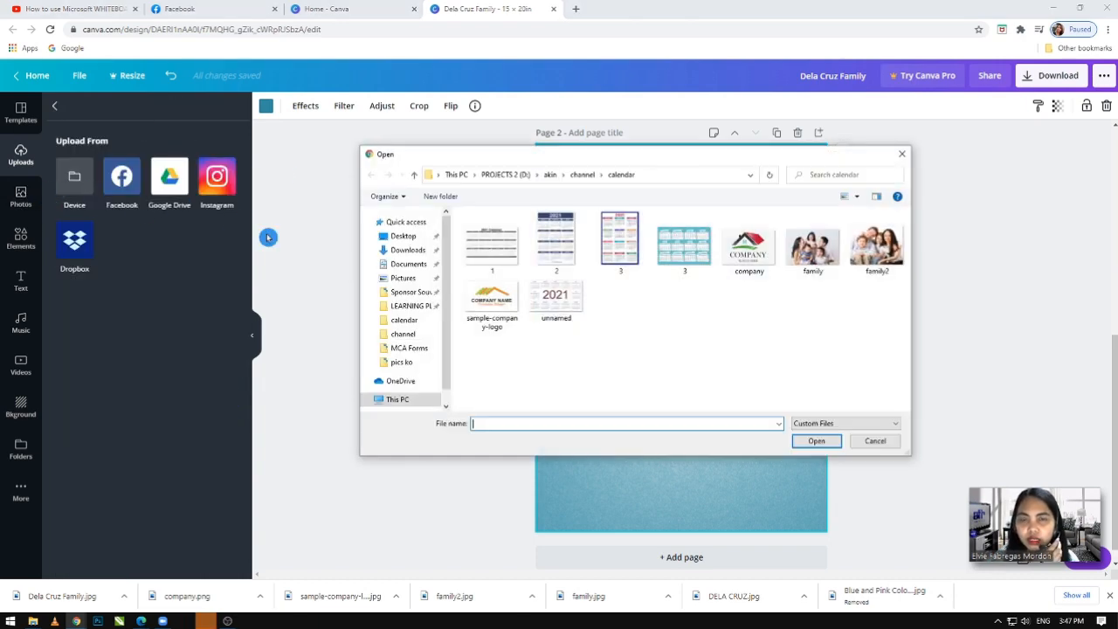
pyautogui.click(749, 247)
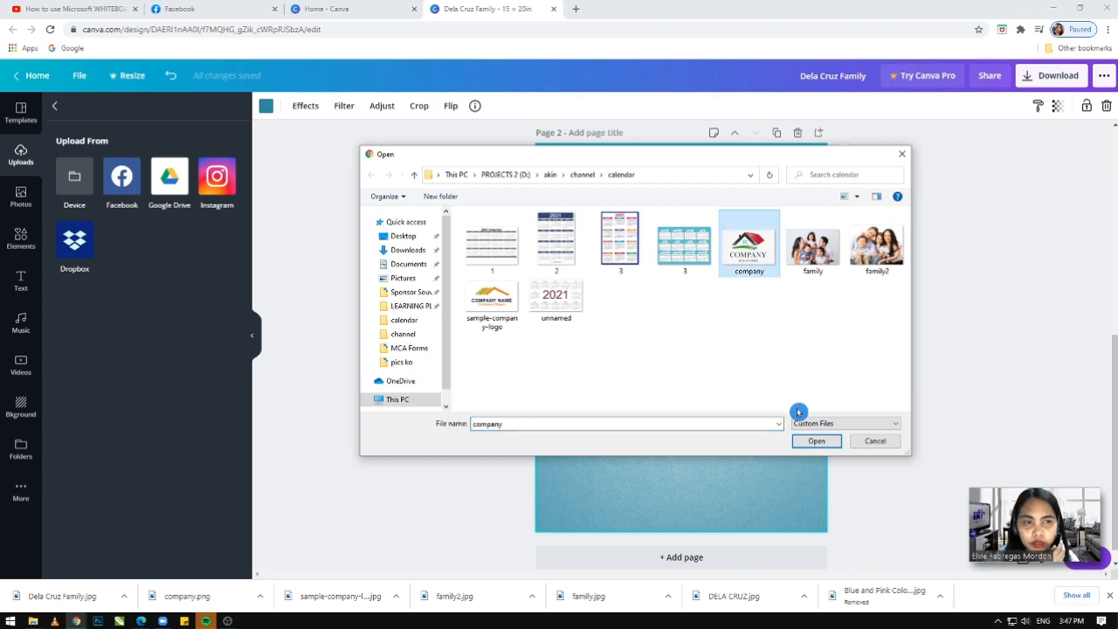
pyautogui.click(816, 442)
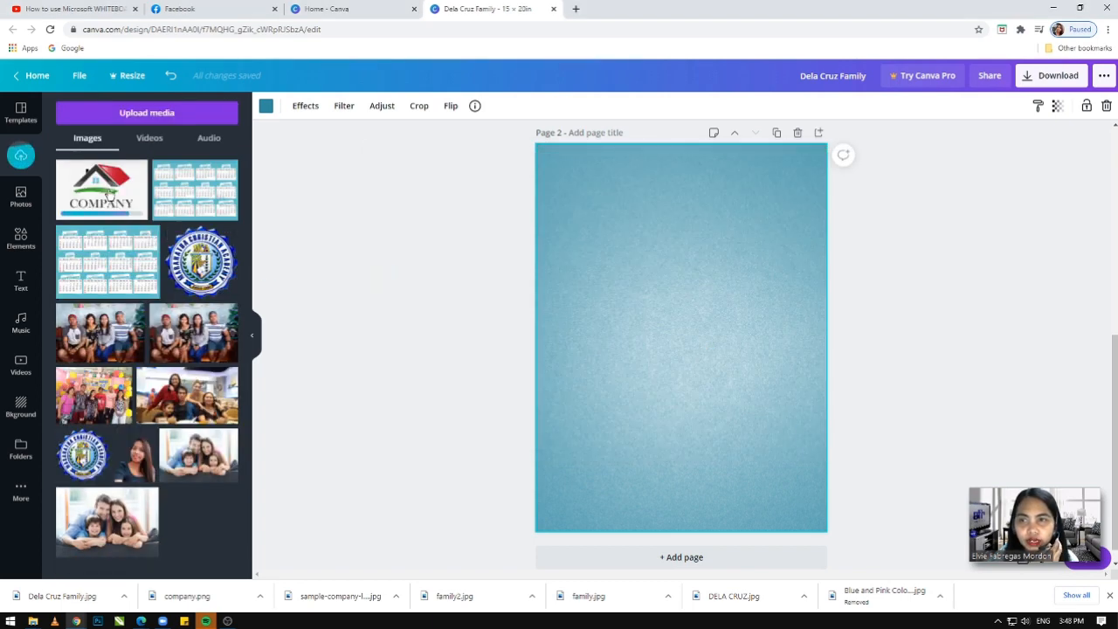
# - Place the company logo near the upper edge of page 2 and scale it down slightly
pyautogui.click(107, 194)
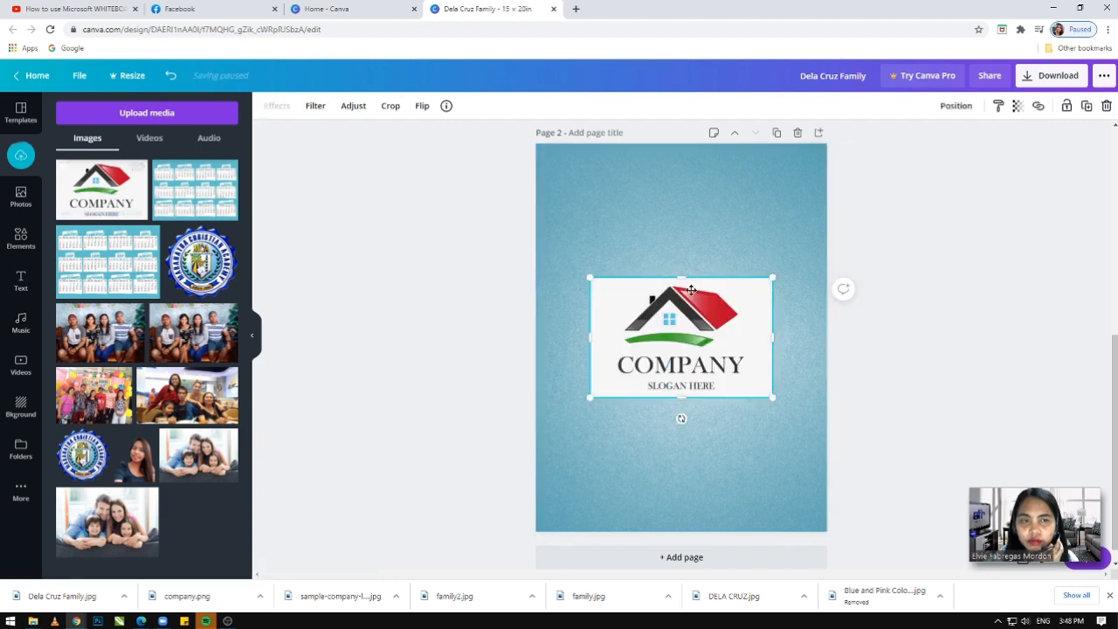
pyautogui.moveTo(684, 360); pyautogui.dragTo(689, 231)
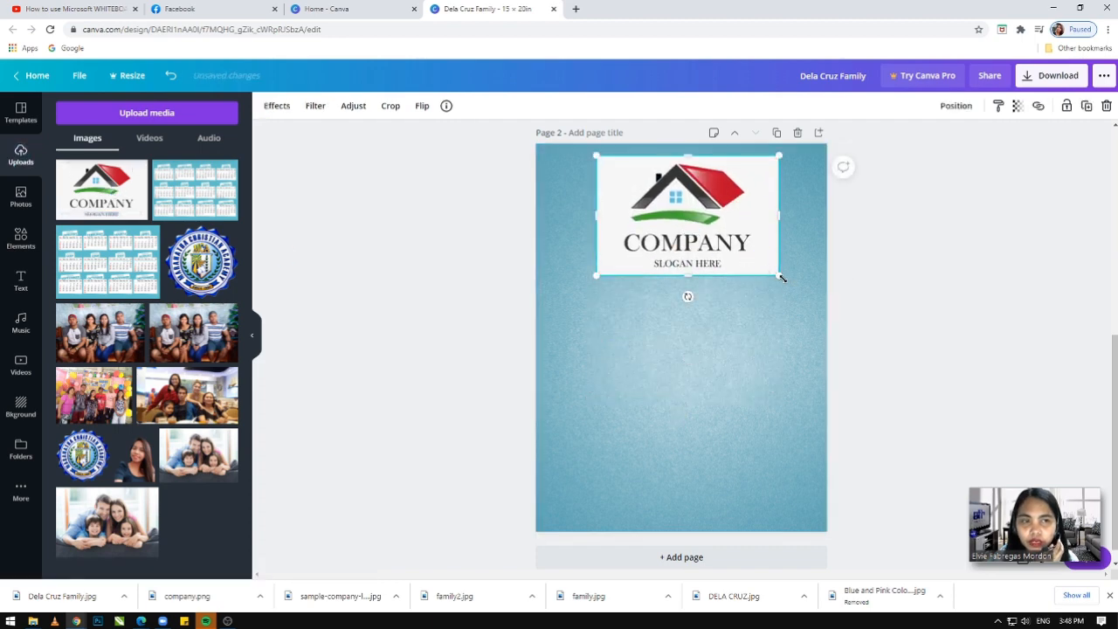
pyautogui.moveTo(781, 277); pyautogui.dragTo(740, 242)
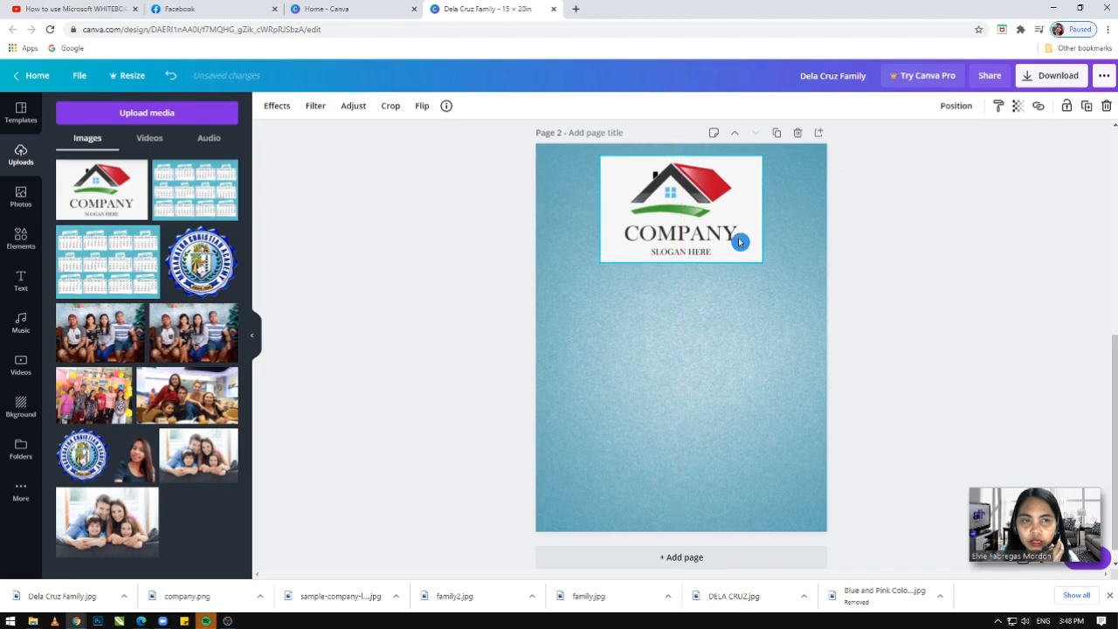
pyautogui.click(843, 168)
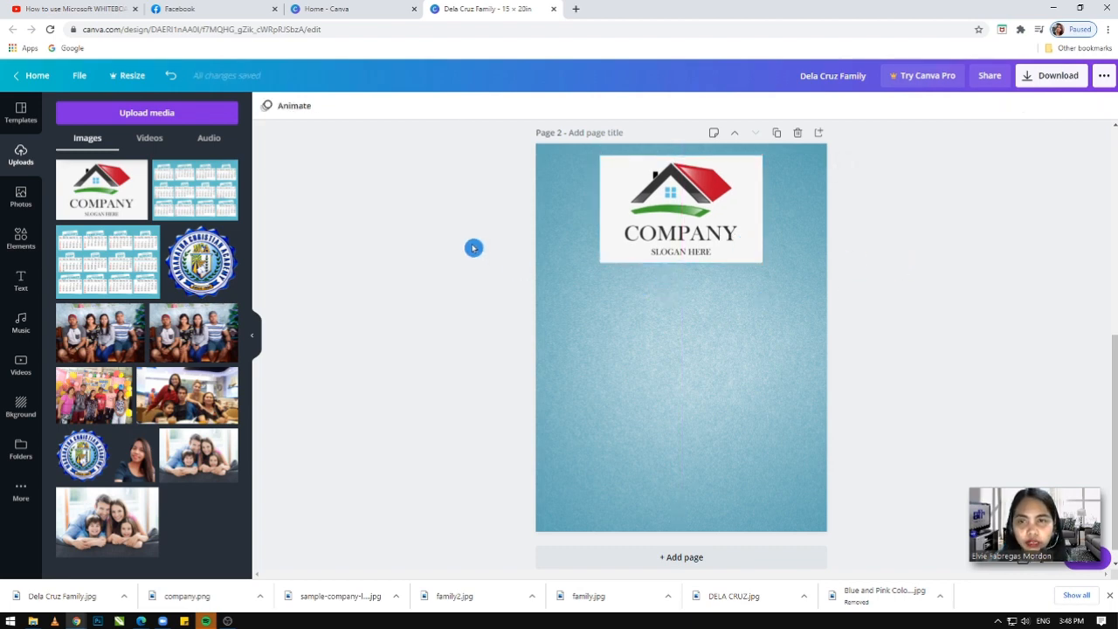
# - Upload the calendar image named 1 from the device's calendar folder
pyautogui.click(139, 117)
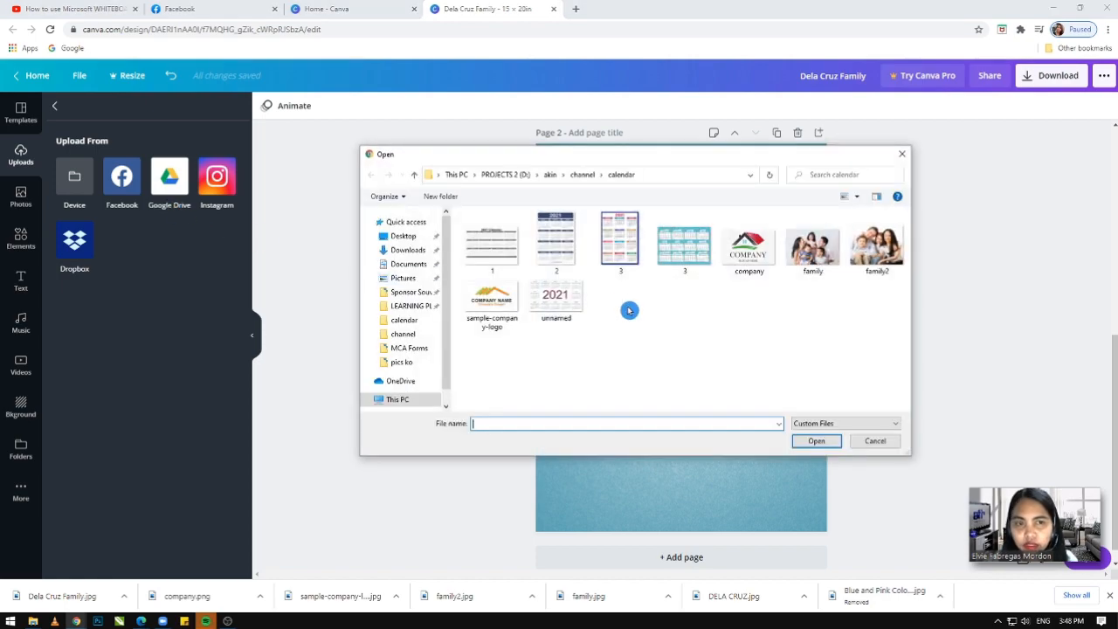
pyautogui.click(501, 250)
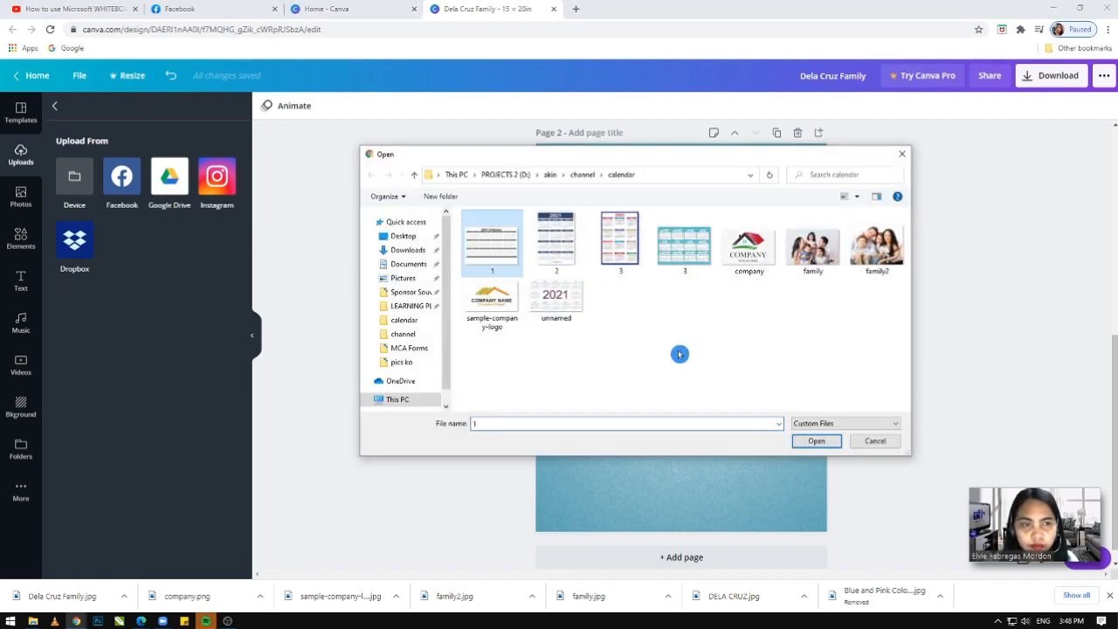
pyautogui.click(827, 444)
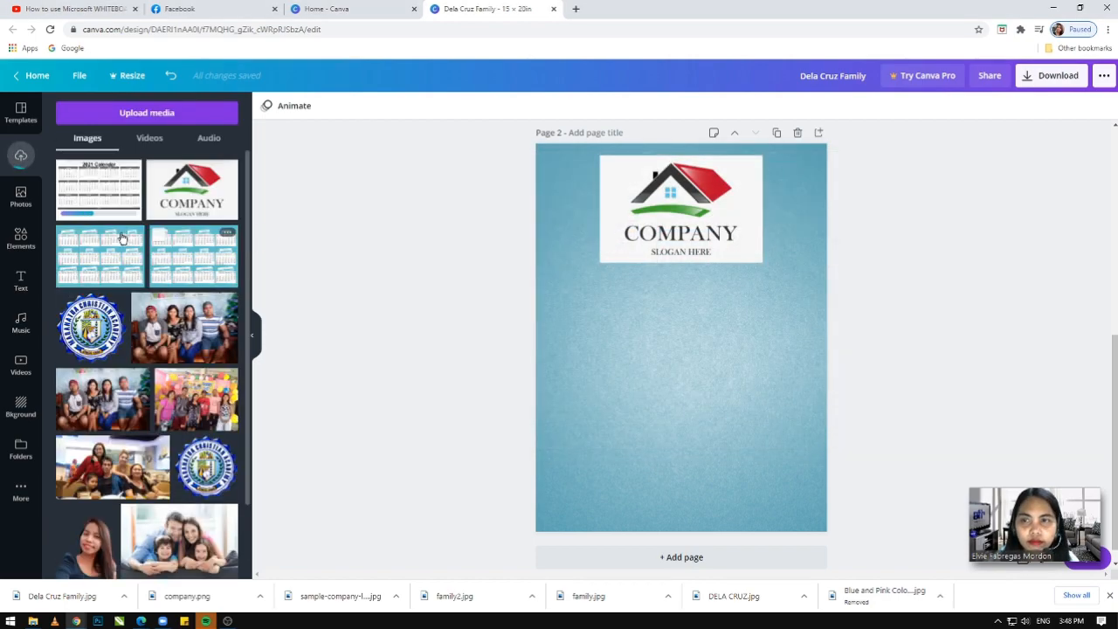
# - Place the 2021 Calendar image on the lower half of page 2 and enlarge it to nearly the page width
pyautogui.moveTo(751, 395); pyautogui.dragTo(805, 494)
pyautogui.moveTo(563, 494); pyautogui.dragTo(550, 506)
pyautogui.moveTo(804, 505); pyautogui.dragTo(812, 513)
pyautogui.moveTo(779, 454); pyautogui.dragTo(785, 467)
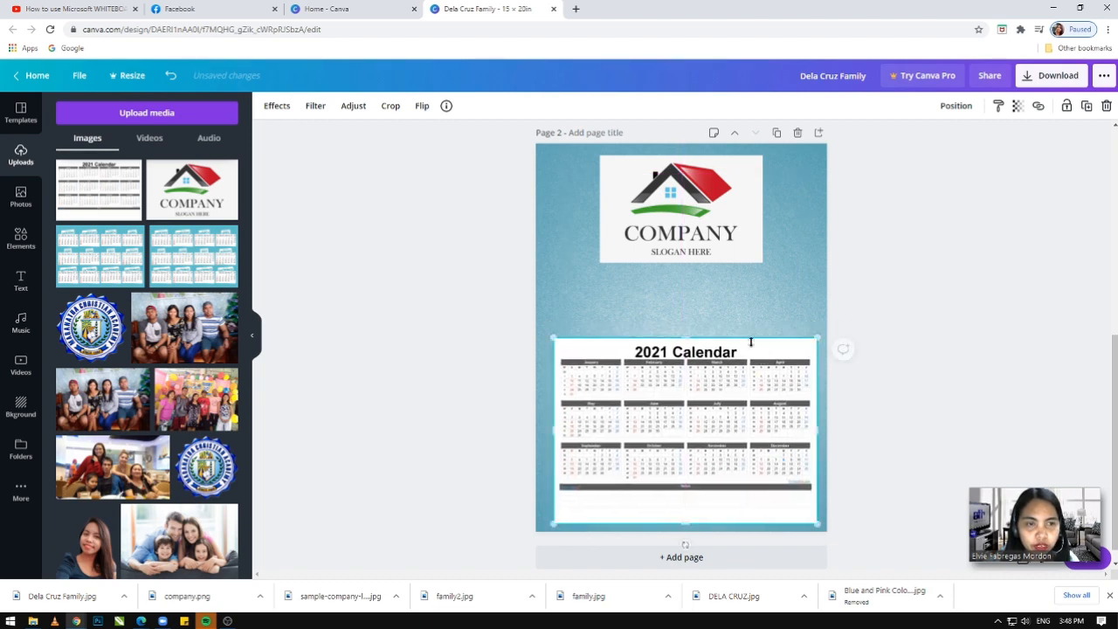
# - Nudge the company logo slightly up and sideways to centre it above the calendar image
pyautogui.click(733, 301)
pyautogui.moveTo(706, 230); pyautogui.dragTo(713, 227)
pyautogui.click(893, 292)
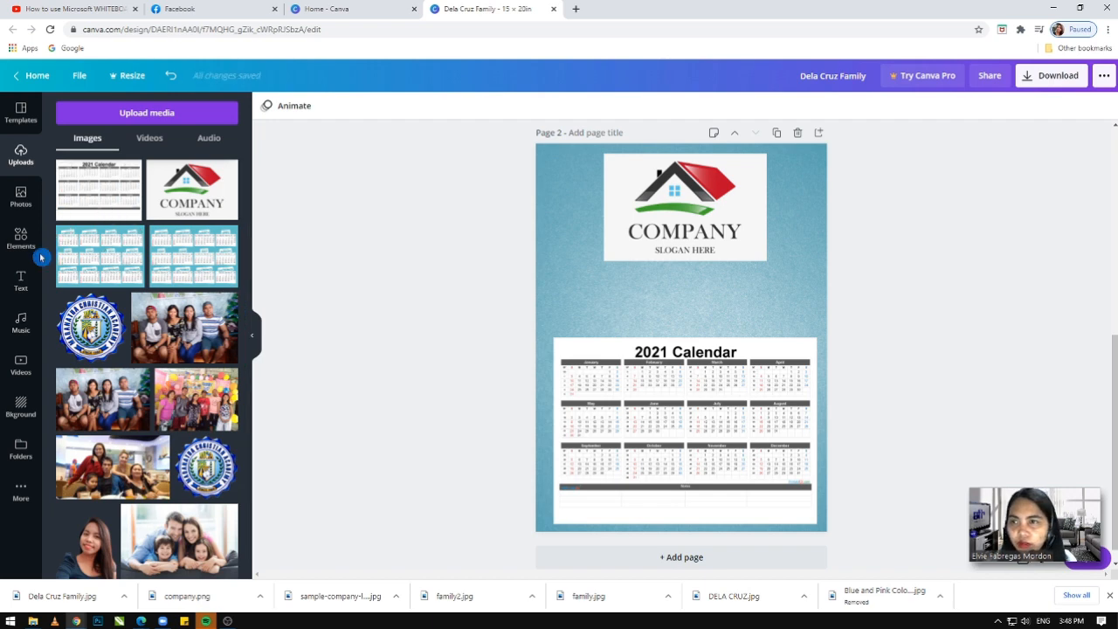
# - Add the "Merry Christmas" font combination with a small subline to page 2 and replace its heading with the company's address
pyautogui.click(21, 279)
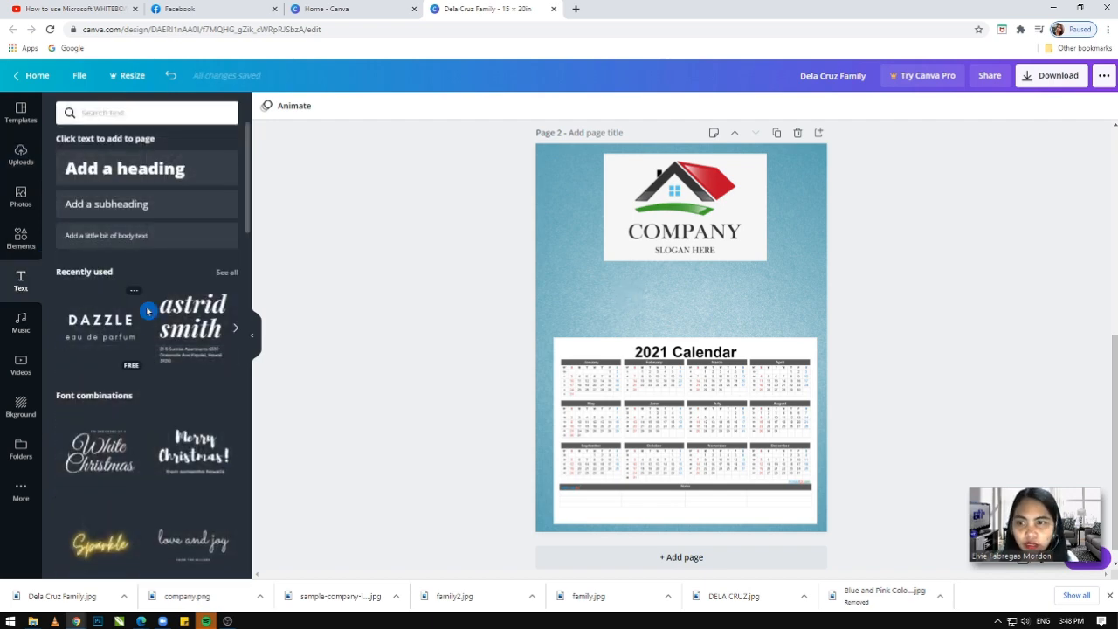
pyautogui.scroll(-15, 162, 449)
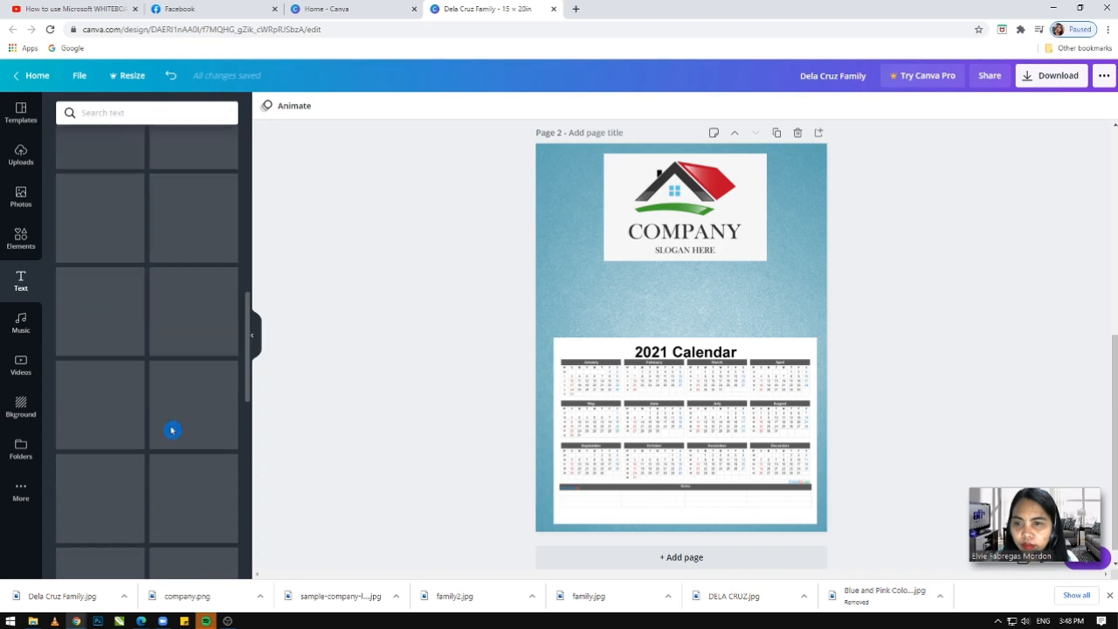
pyautogui.scroll(3, 175, 419)
pyautogui.scroll(-4, 186, 397)
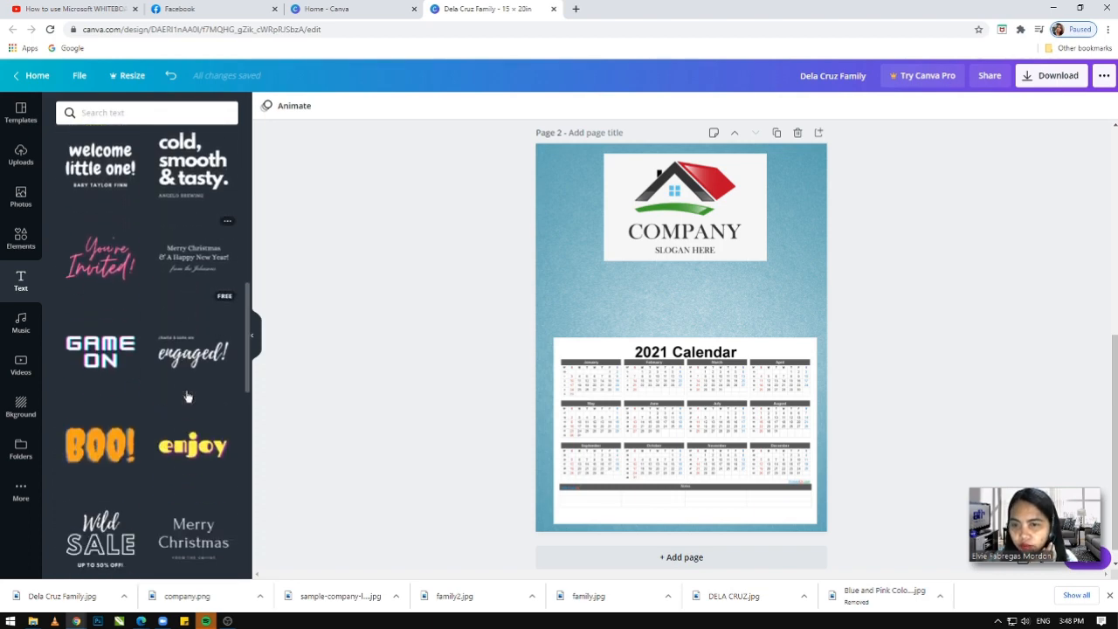
pyautogui.click(193, 437)
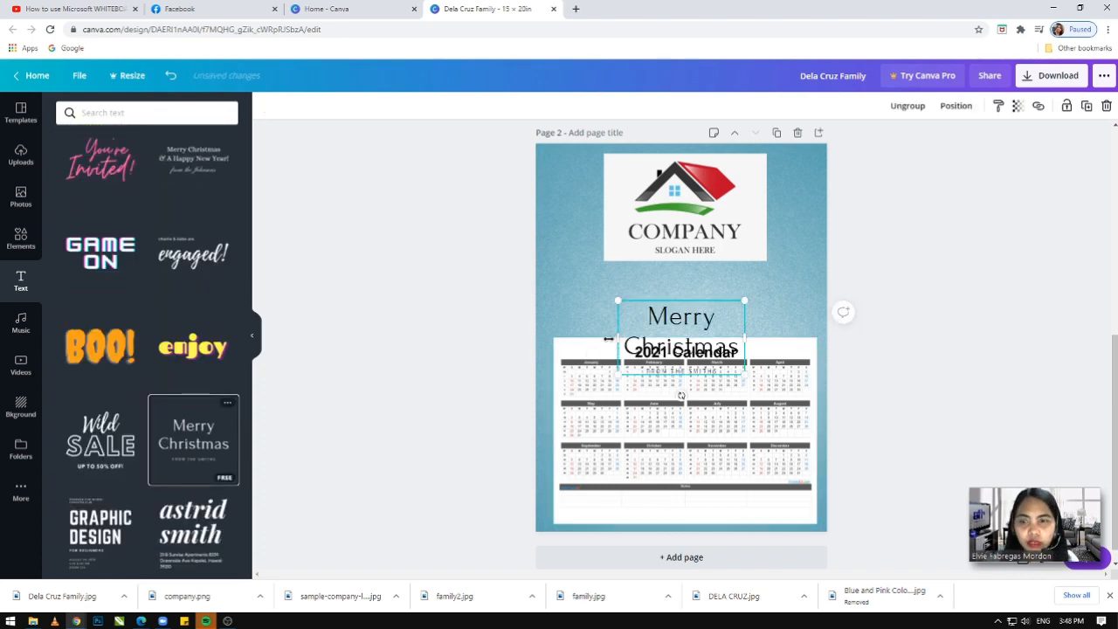
pyautogui.moveTo(713, 321); pyautogui.dragTo(712, 305)
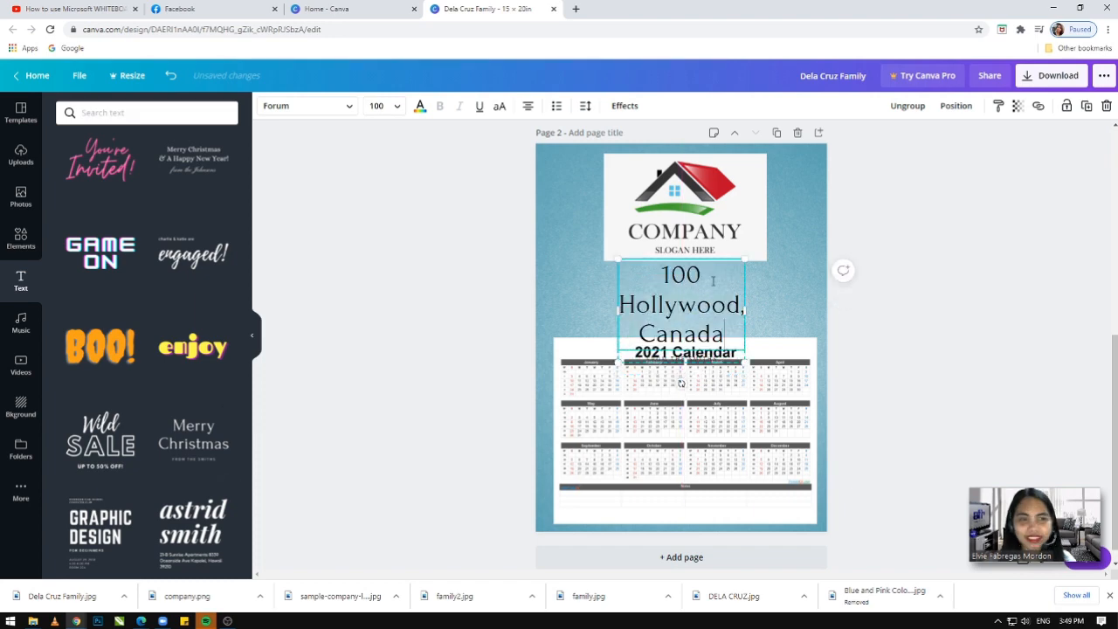
# - Set the address line's font size to 42 and replace the small line beneath it with the company's telephone number
pyautogui.moveTo(725, 336); pyautogui.dragTo(666, 254)
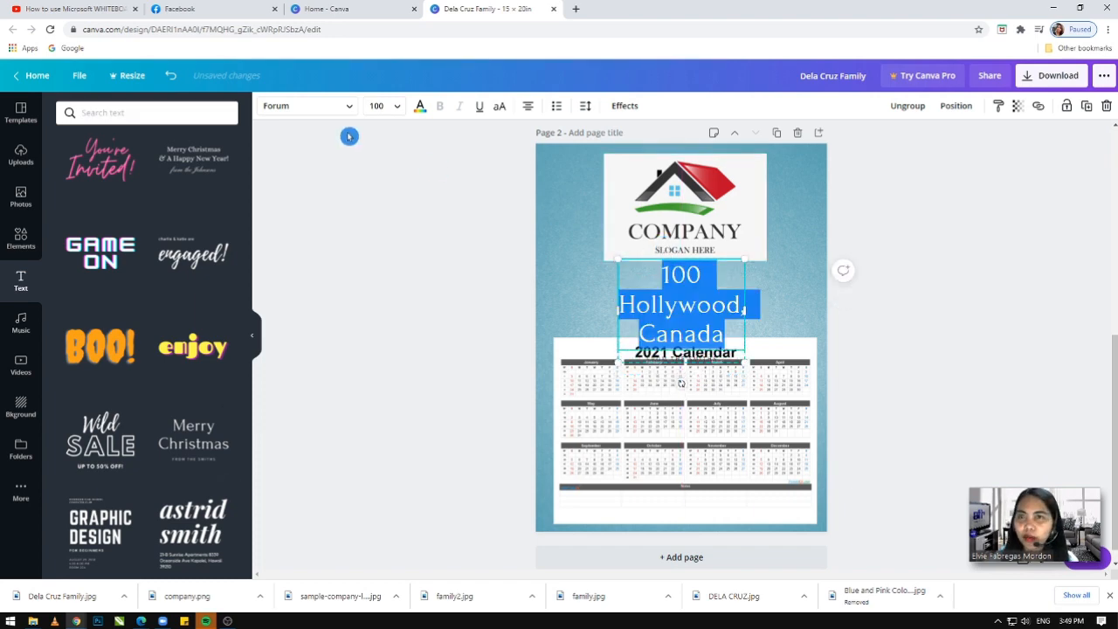
pyautogui.click(397, 106)
pyautogui.click(377, 276)
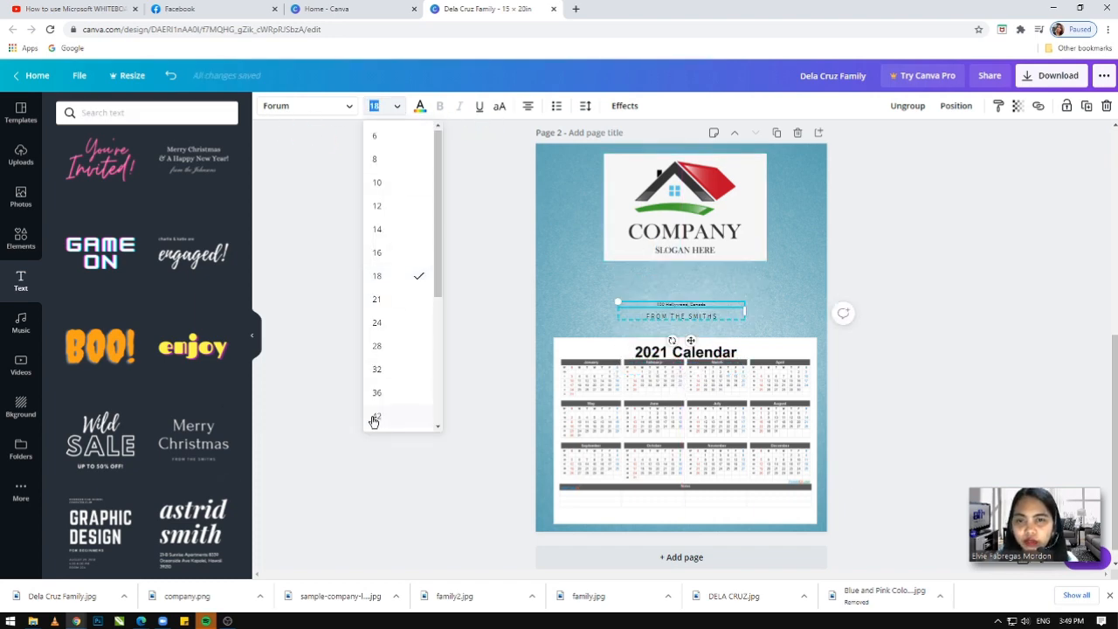
pyautogui.click(374, 418)
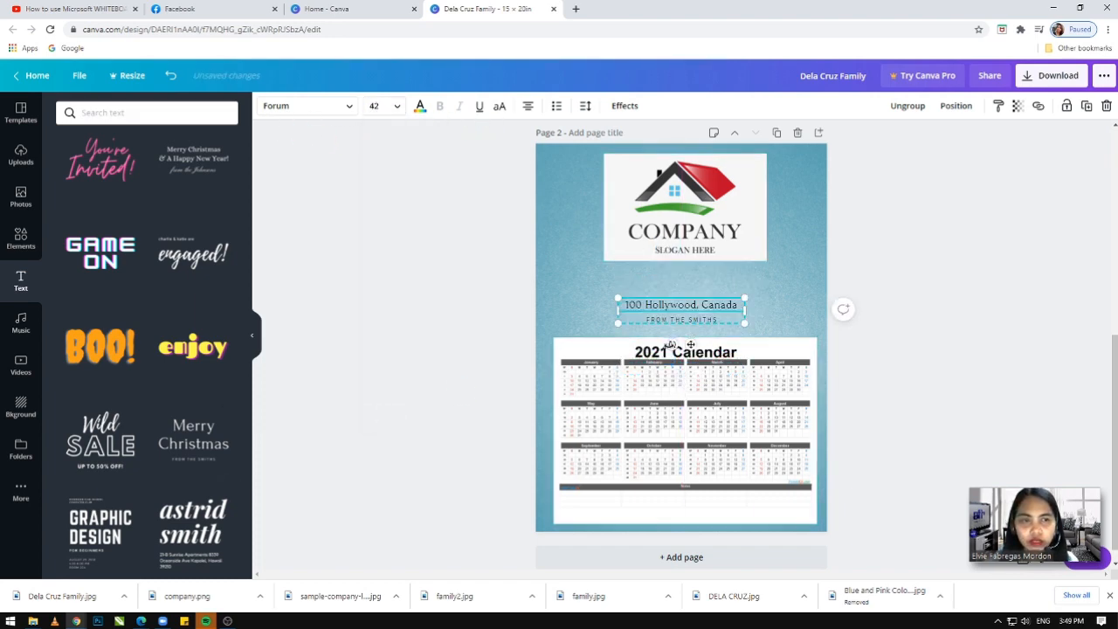
pyautogui.click(696, 322)
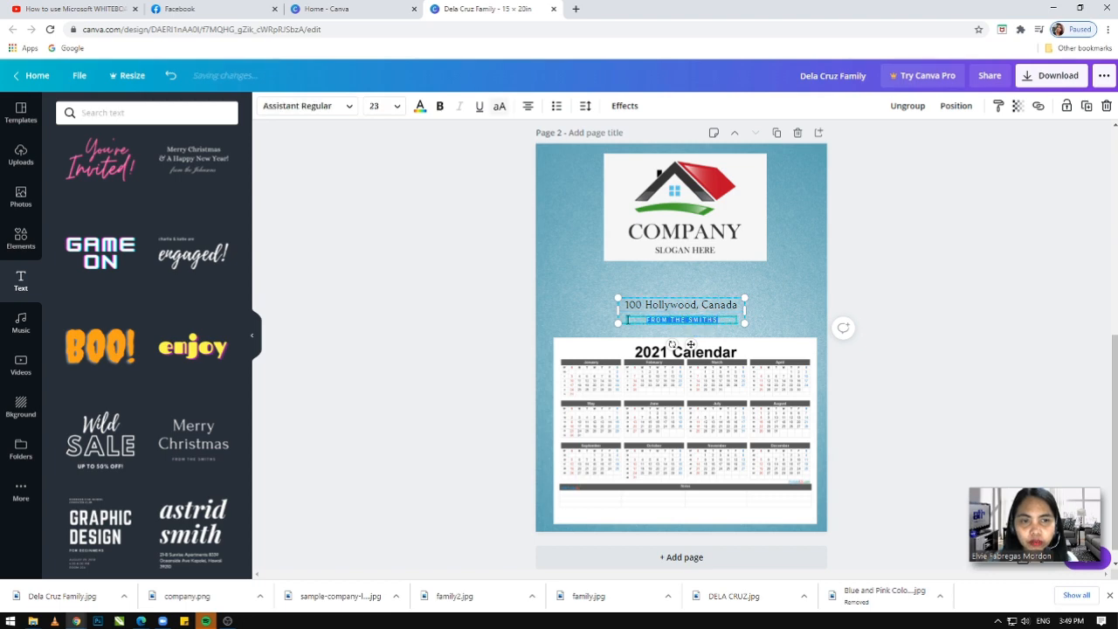
pyautogui.press('BackSpace')
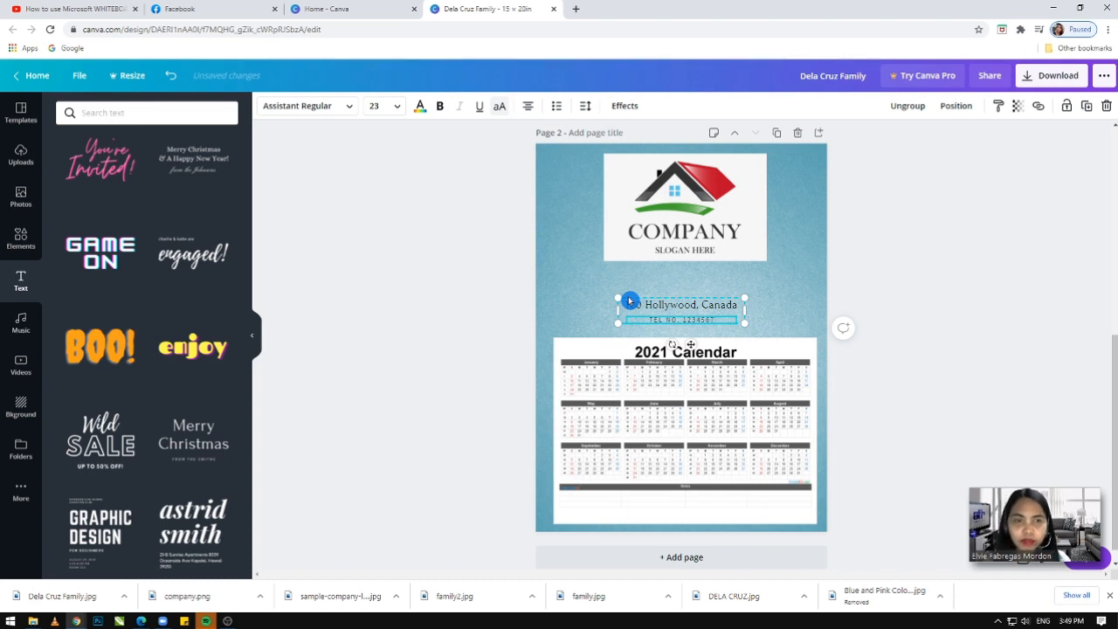
# - Move the address and telephone text block up directly beneath the company logo and centre it there
pyautogui.click(706, 304)
pyautogui.moveTo(714, 311); pyautogui.dragTo(716, 279)
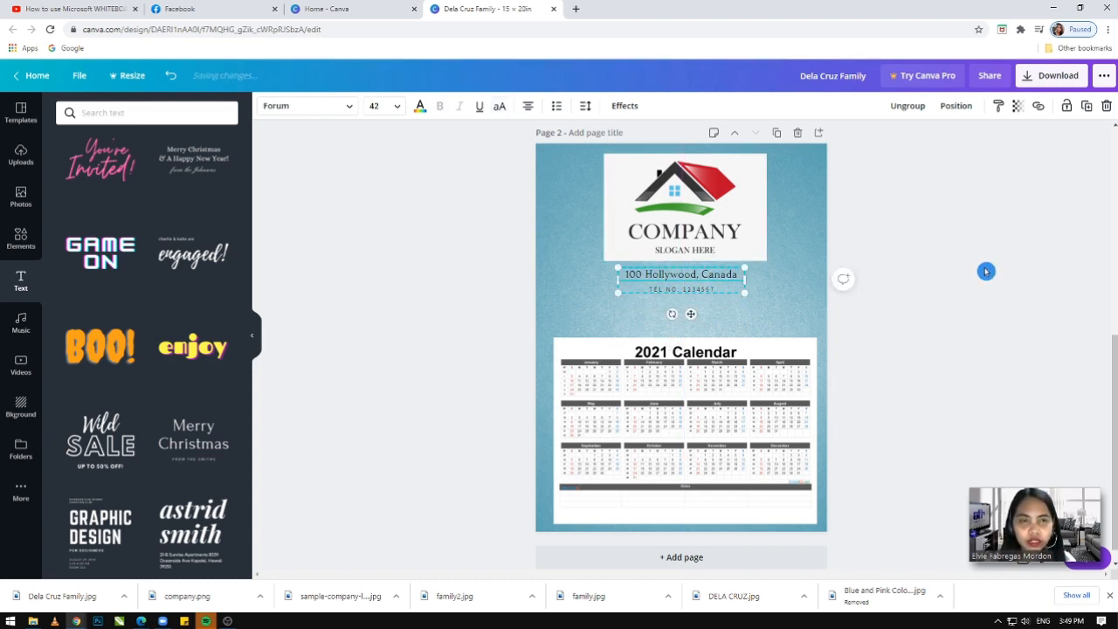
pyautogui.click(985, 261)
pyautogui.click(700, 280)
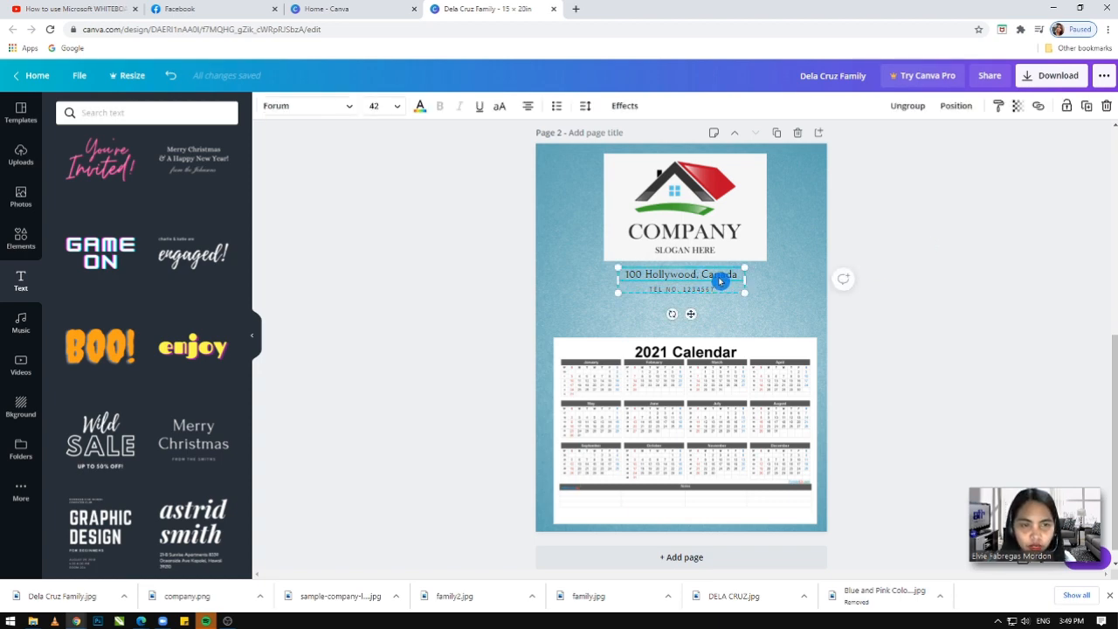
pyautogui.moveTo(720, 279); pyautogui.dragTo(721, 280)
pyautogui.click(961, 267)
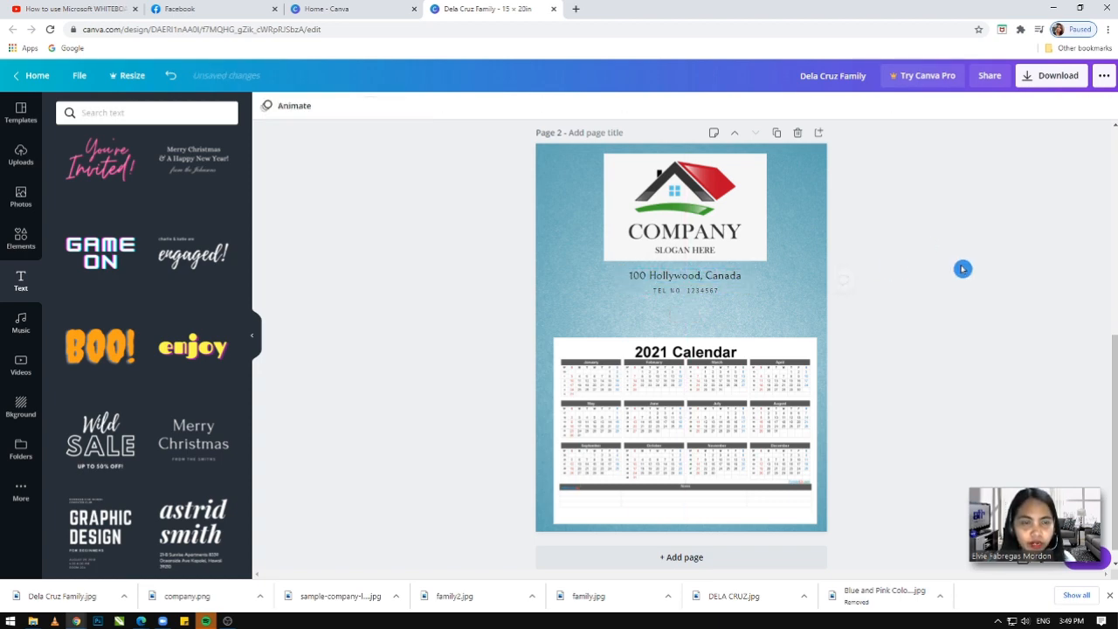
# - Duplicate the address text block just below the original and change the copy's heading to "John 3:16"
pyautogui.click(746, 399)
pyautogui.click(704, 280)
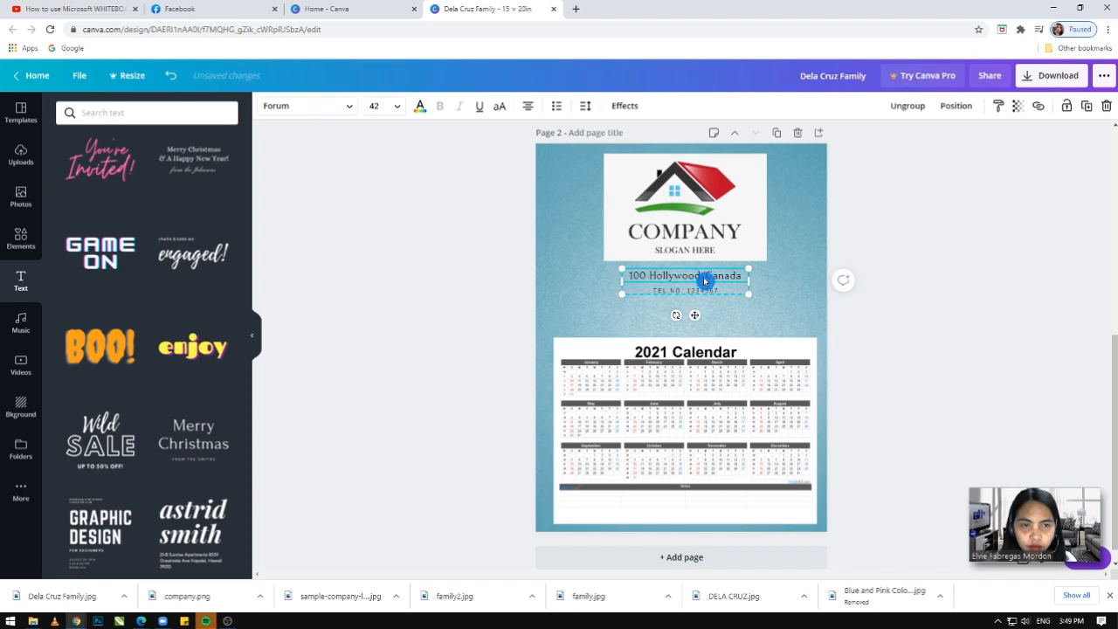
pyautogui.moveTo(705, 280); pyautogui.dragTo(717, 314)
pyautogui.doubleClick(707, 313)
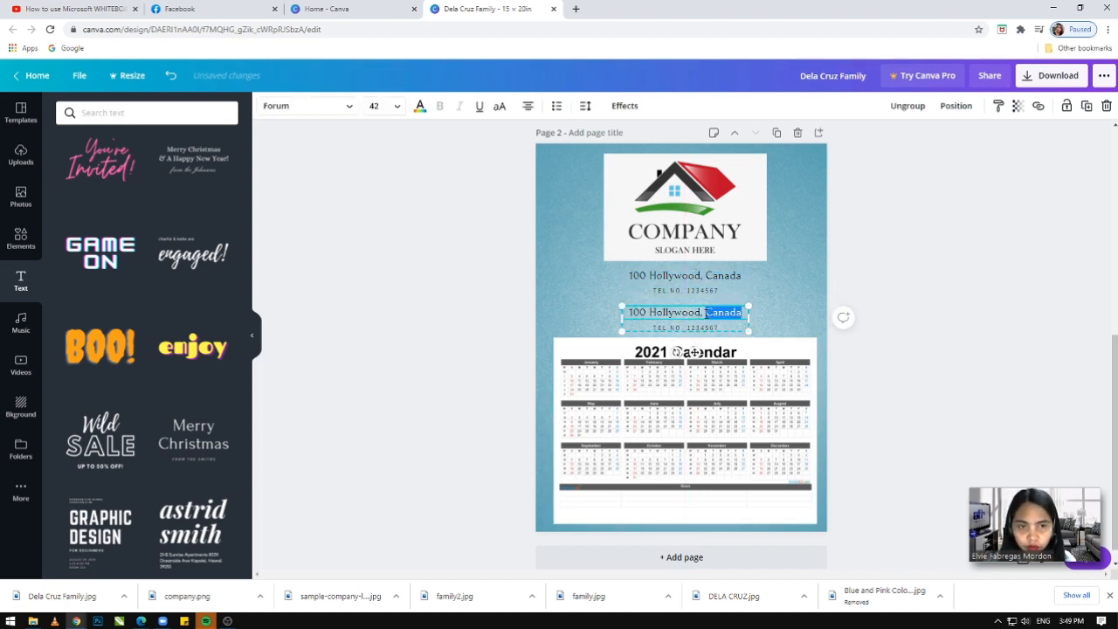
pyautogui.click(706, 312)
pyautogui.write('John 3:16')
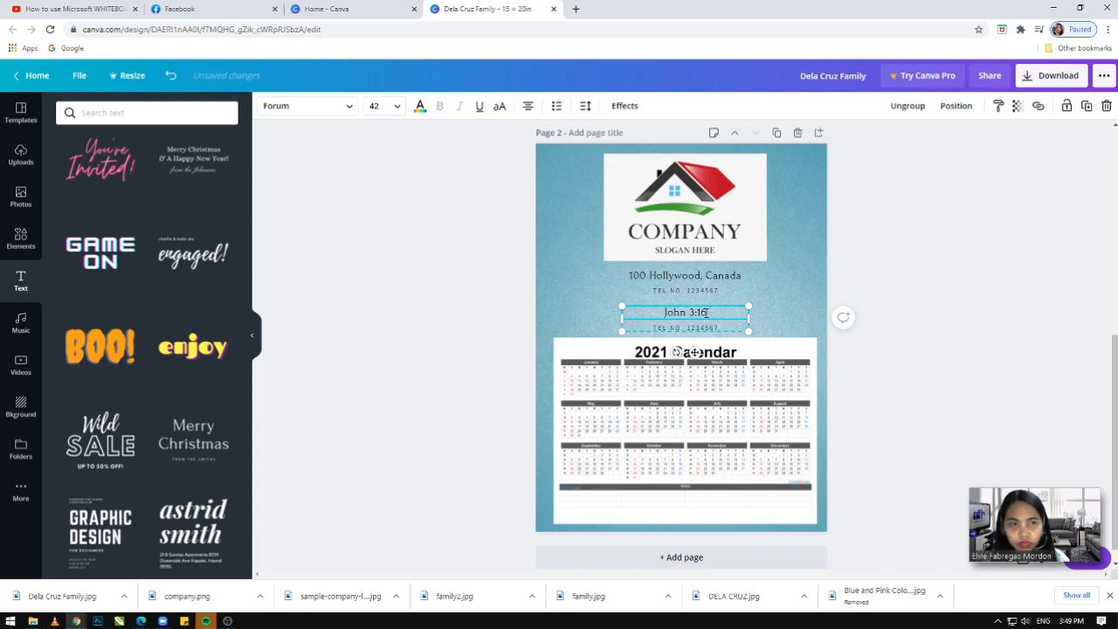
# - Replace the copy's small line with "For God so love the world and he gave his only begoten son ...", then widen and centre the block
pyautogui.click(711, 325)
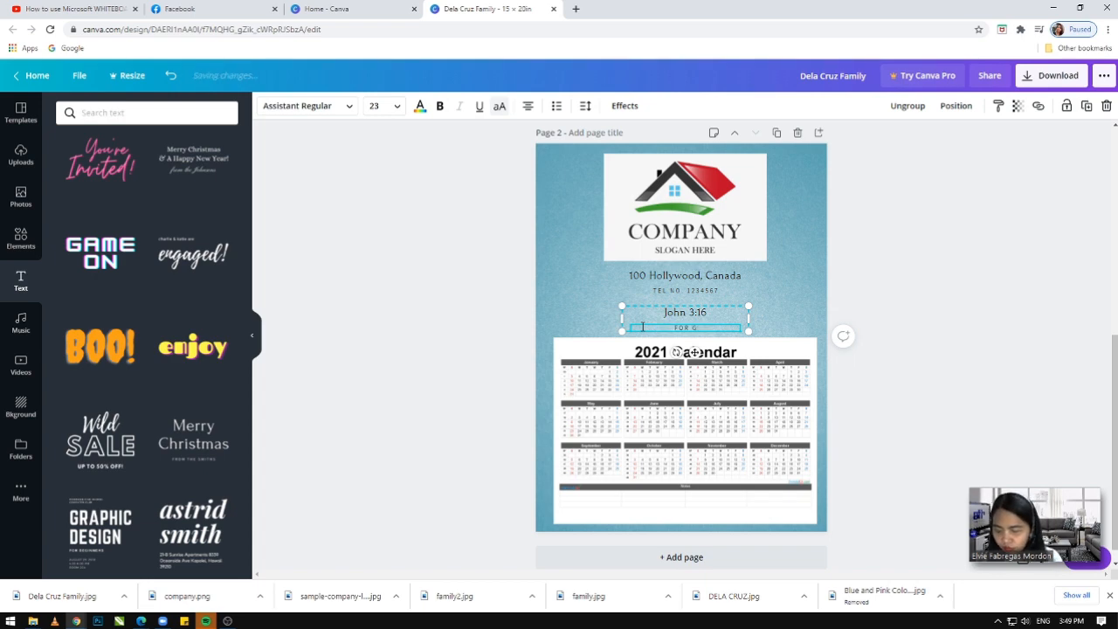
pyautogui.moveTo(748, 318); pyautogui.dragTo(826, 315)
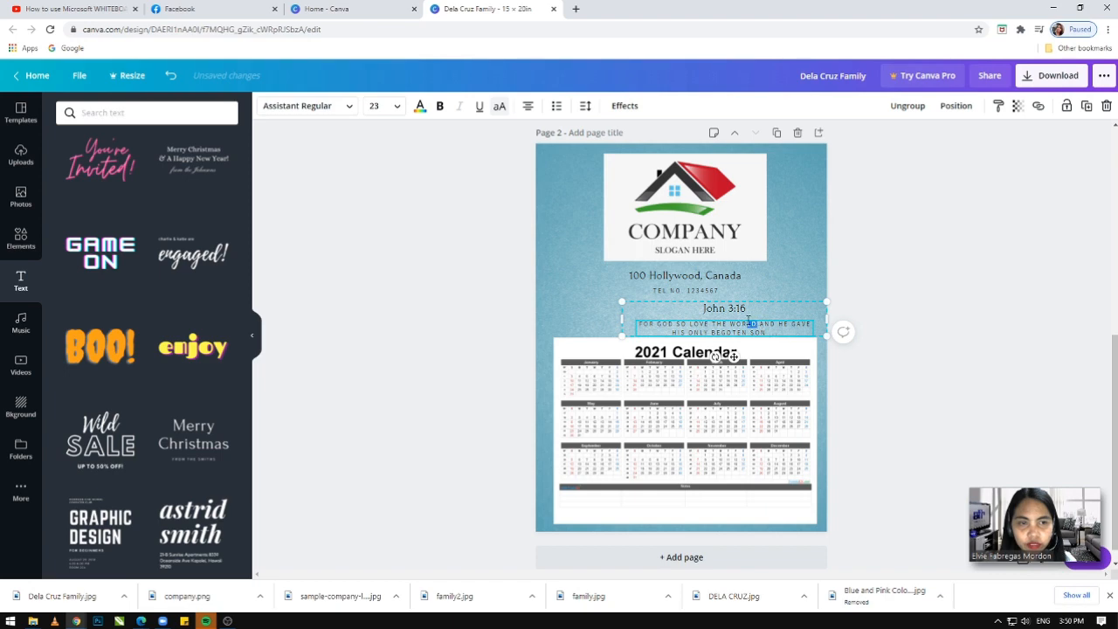
pyautogui.moveTo(743, 315); pyautogui.dragTo(706, 310)
pyautogui.click(959, 364)
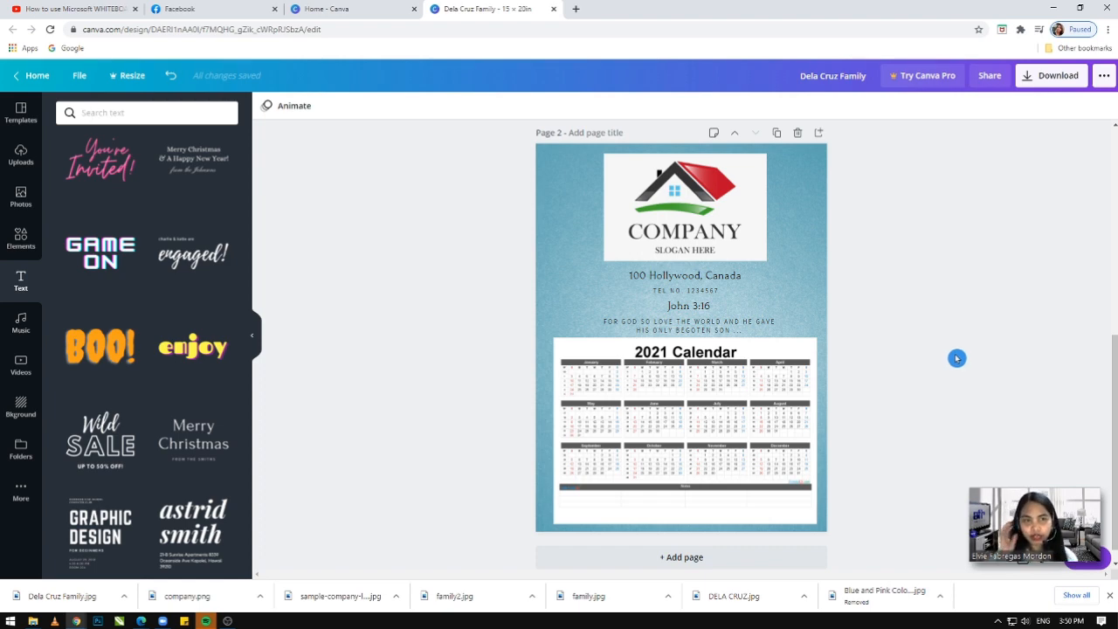
# - Shift the 2021 Calendar image slightly sideways and realign it to the centre line of the logo
pyautogui.moveTo(788, 408); pyautogui.dragTo(780, 414)
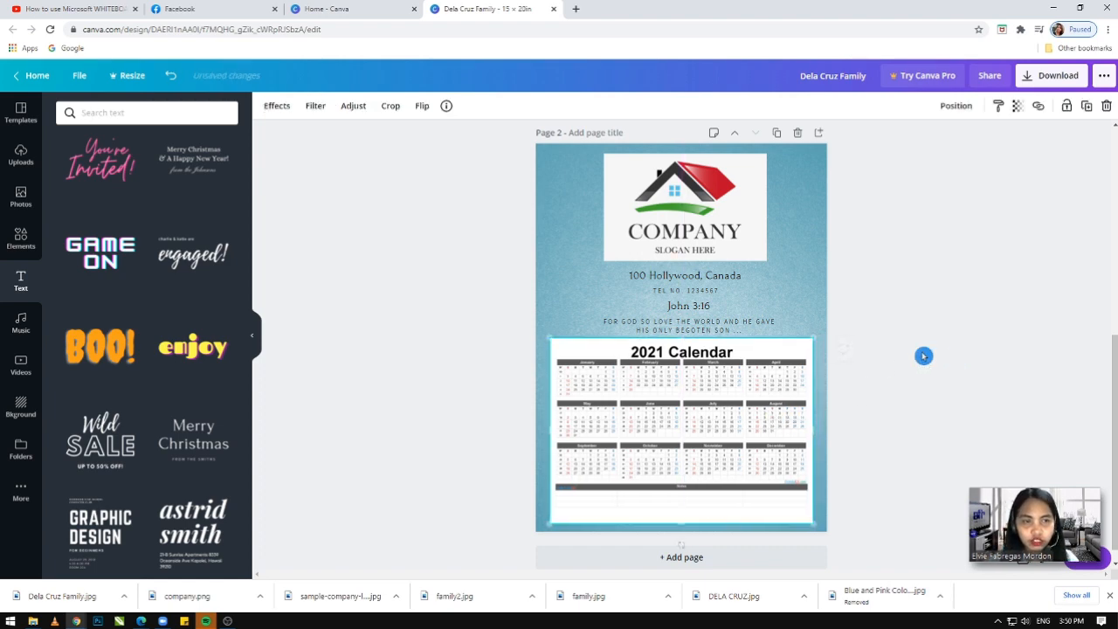
pyautogui.click(972, 325)
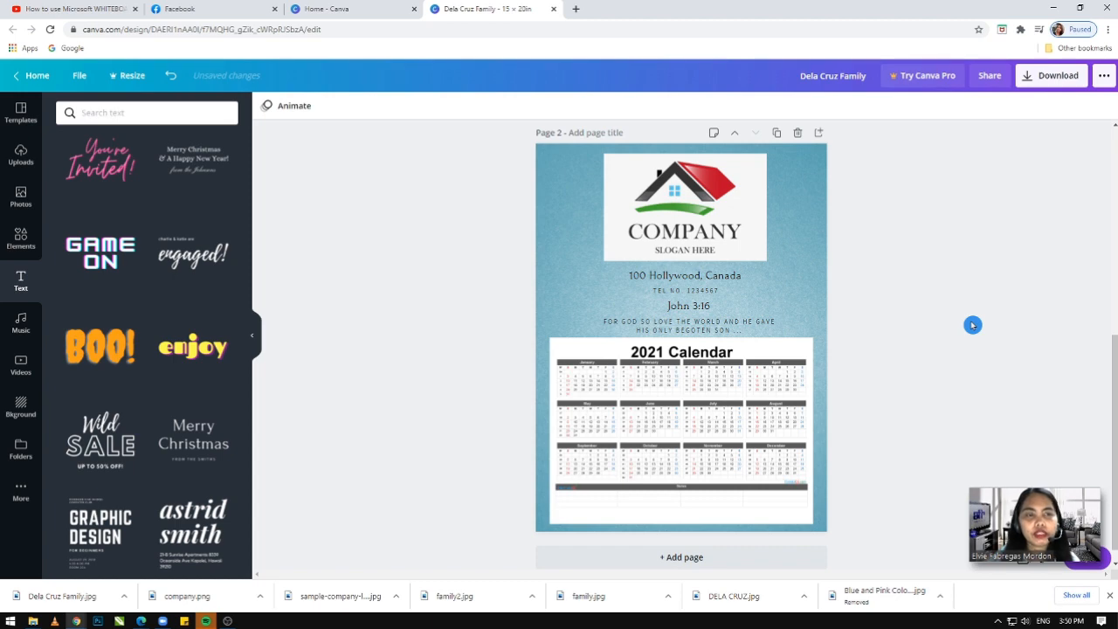
pyautogui.moveTo(724, 448); pyautogui.dragTo(719, 448)
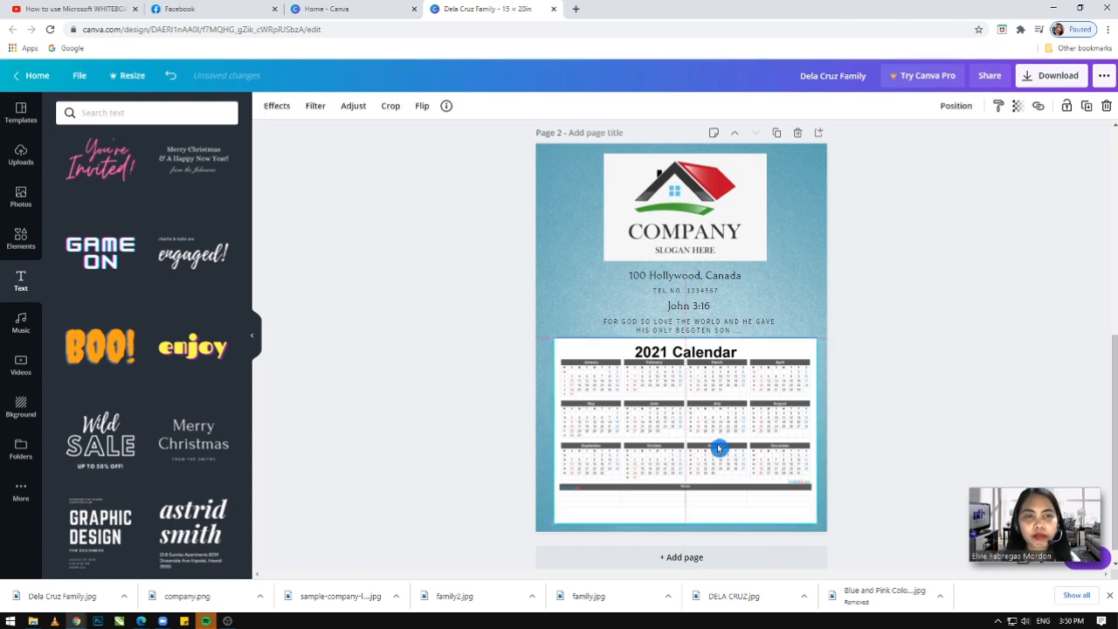
pyautogui.click(989, 357)
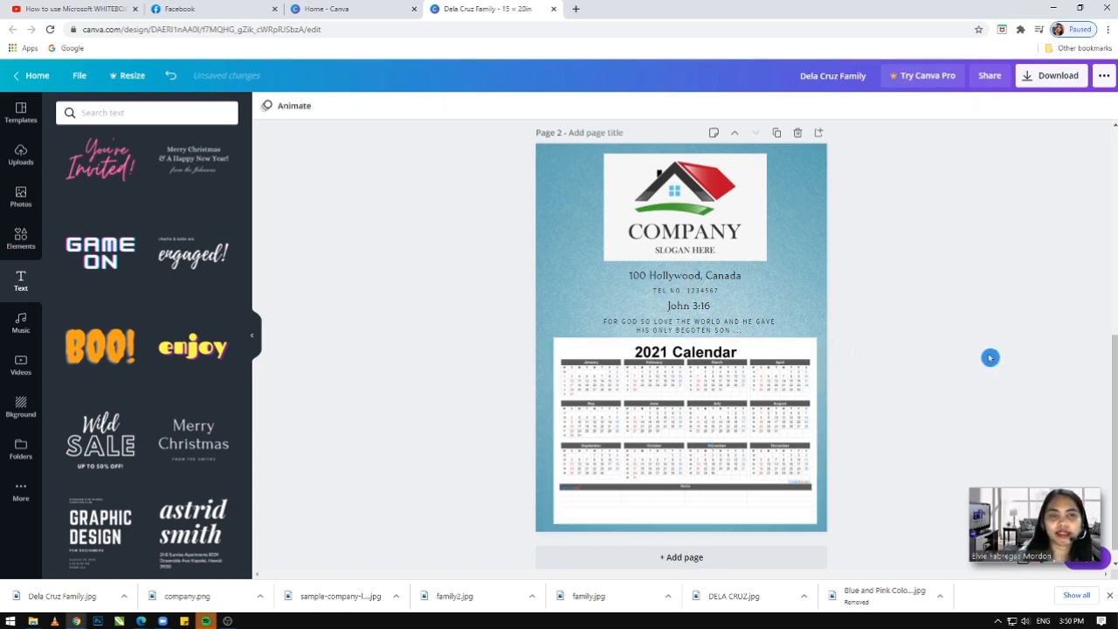